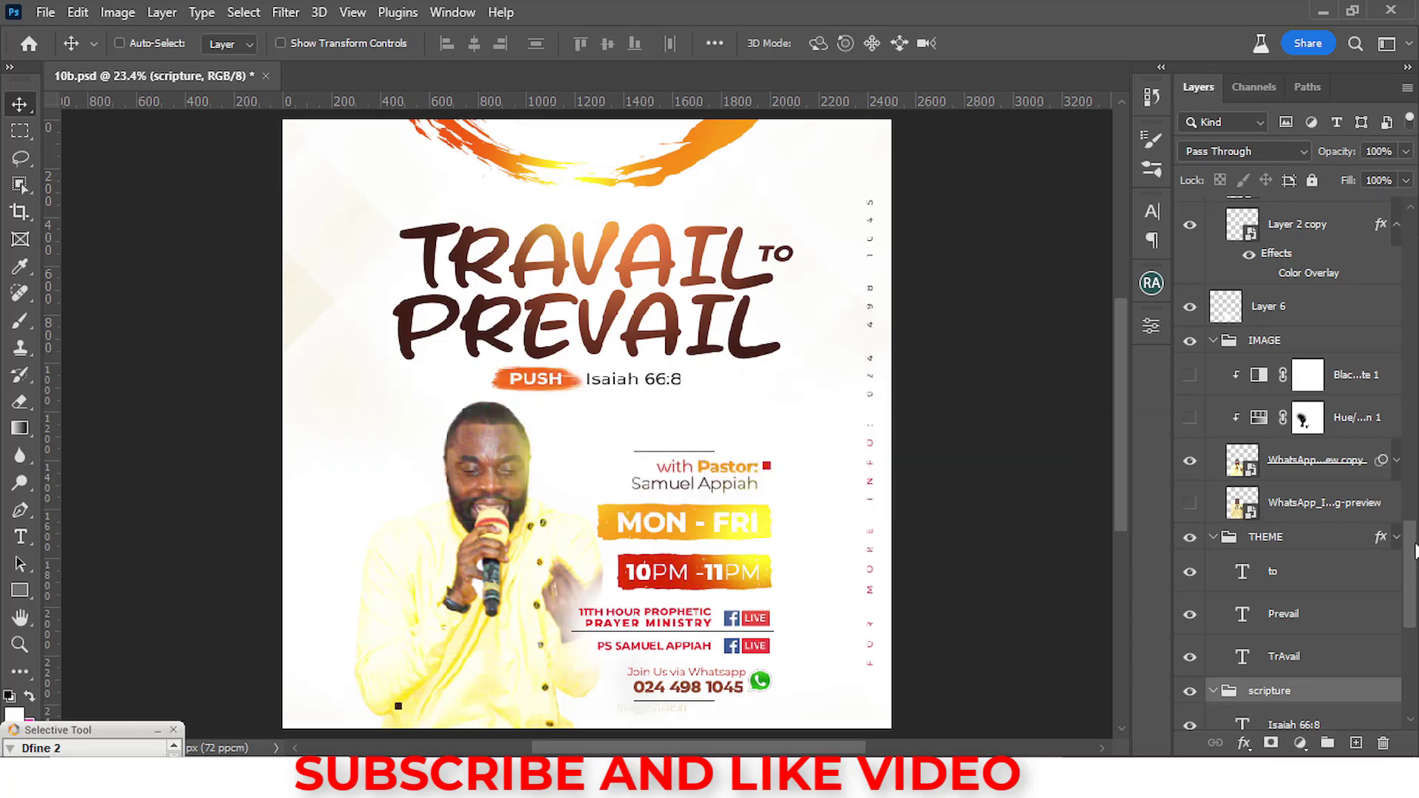
# - Look through the flyer's layer stack from the top groups down to the THEME and scripture groups
pyautogui.scroll(-10, 1413, 551)
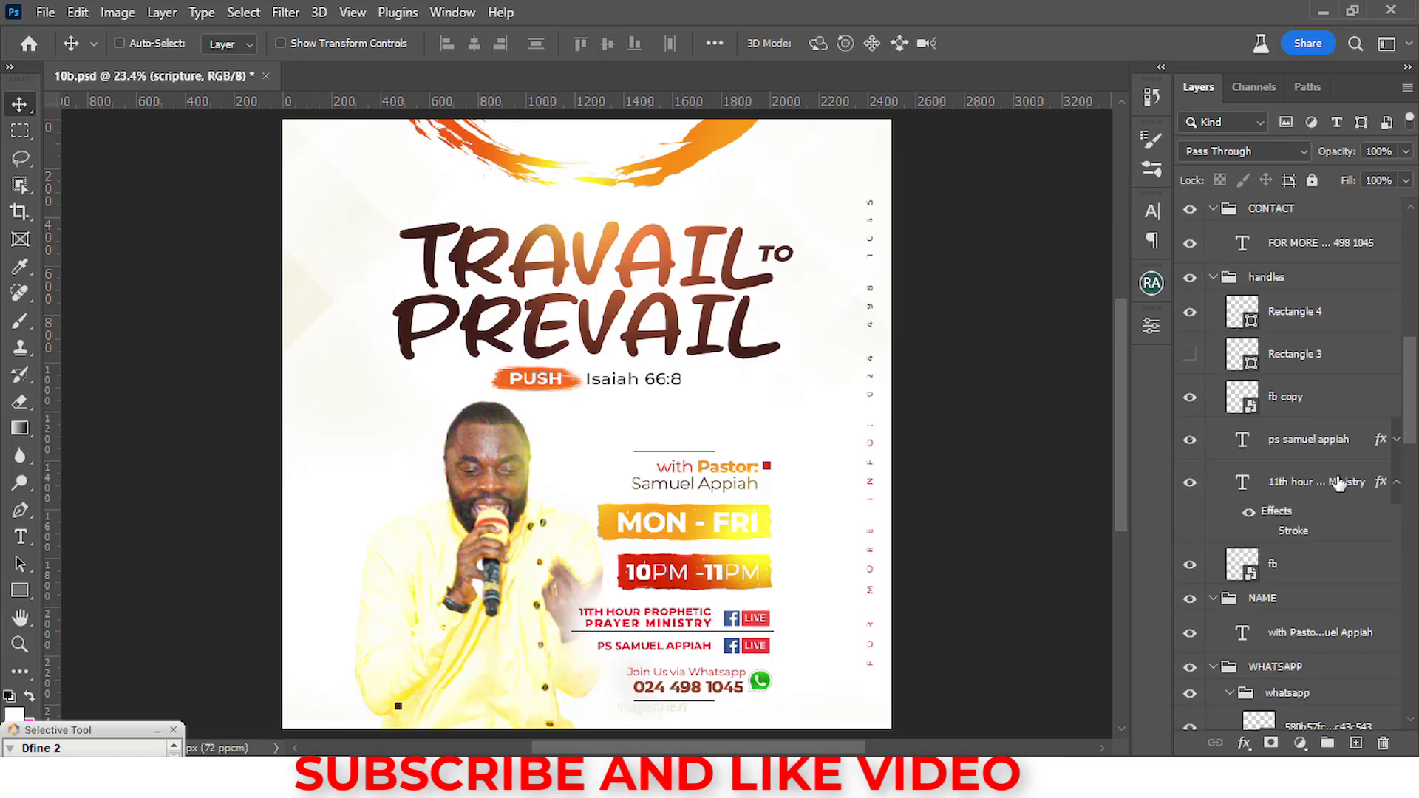
pyautogui.moveTo(1414, 423); pyautogui.dragTo(1415, 247)
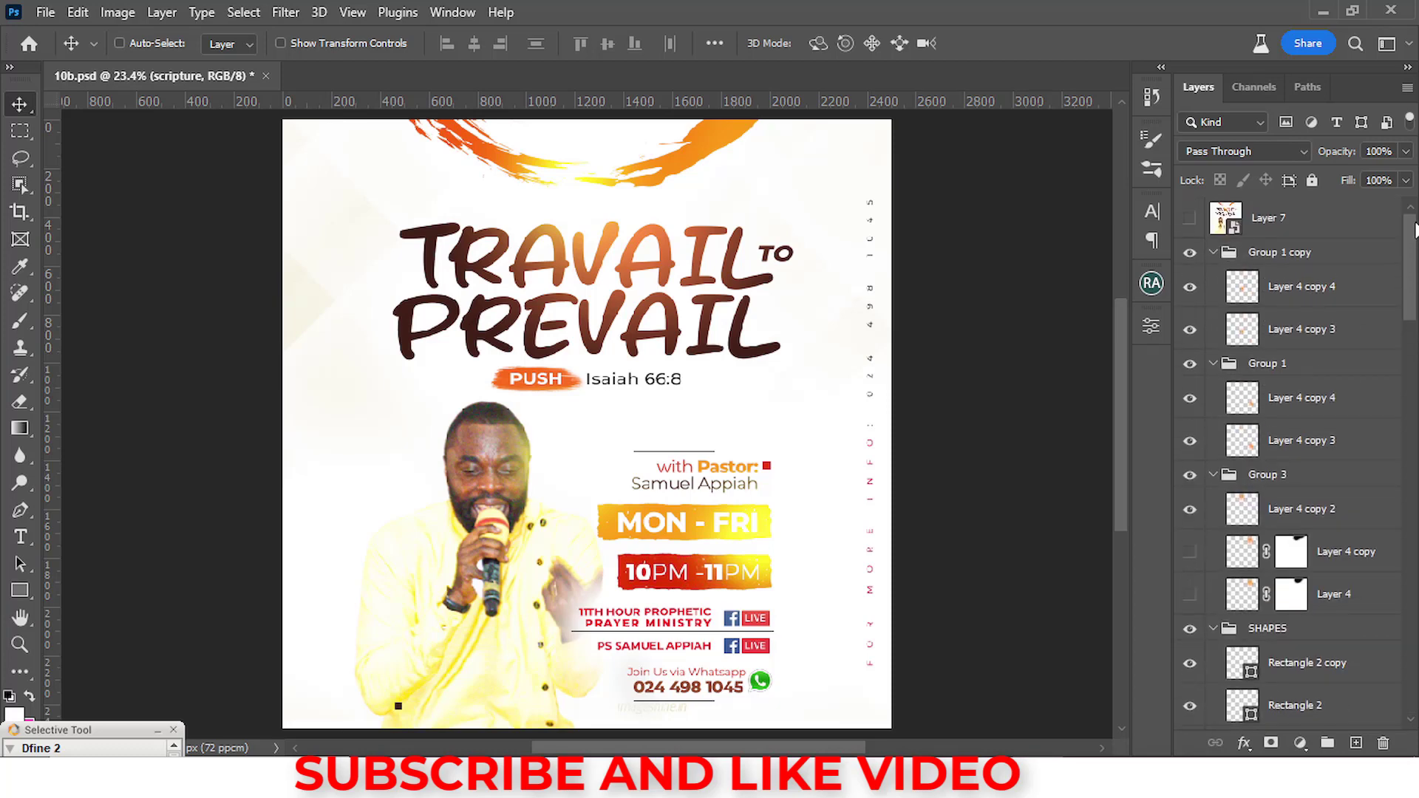
pyautogui.scroll(-3, 1405, 325)
pyautogui.scroll(-10, 1404, 357)
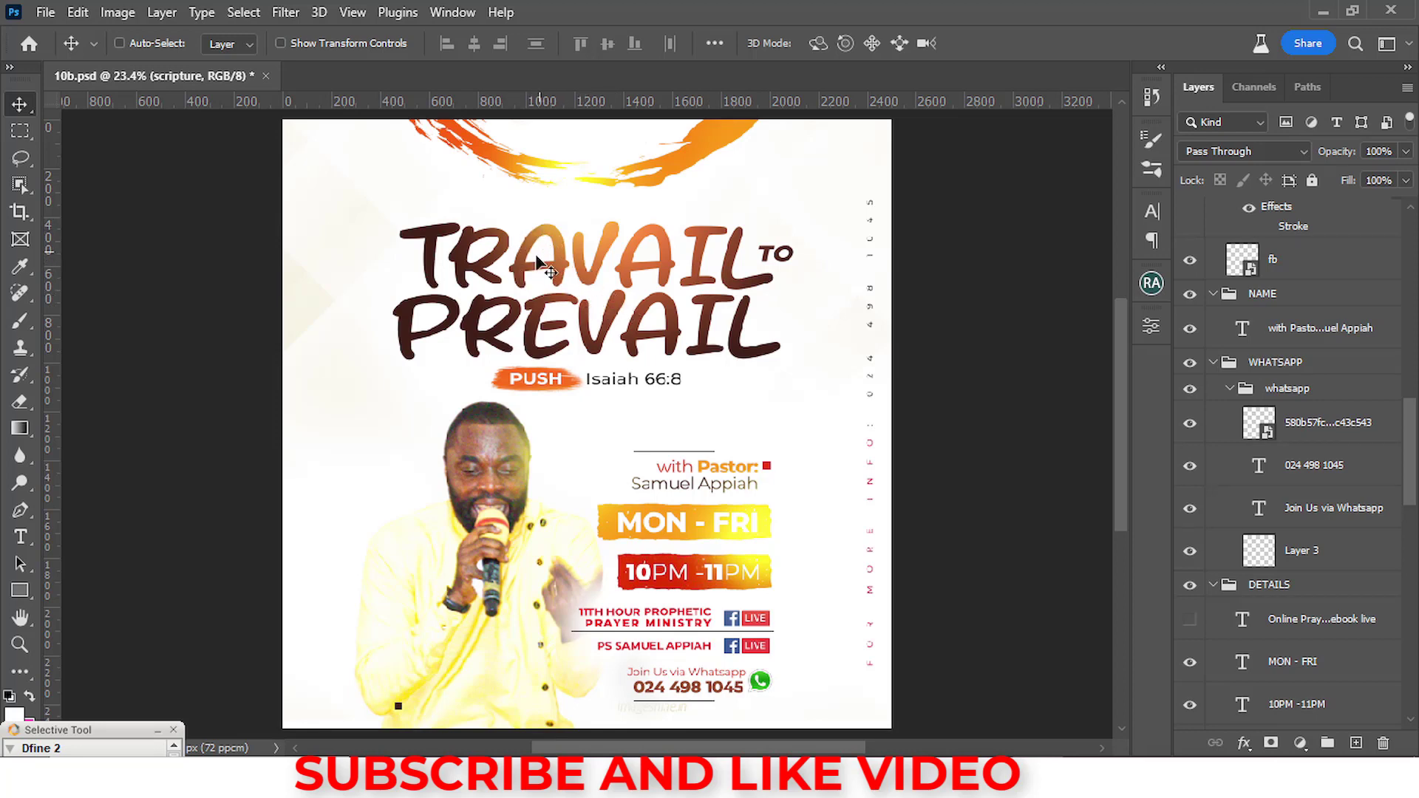
pyautogui.moveTo(1410, 474); pyautogui.dragTo(1399, 719)
pyautogui.scroll(5, 1270, 650)
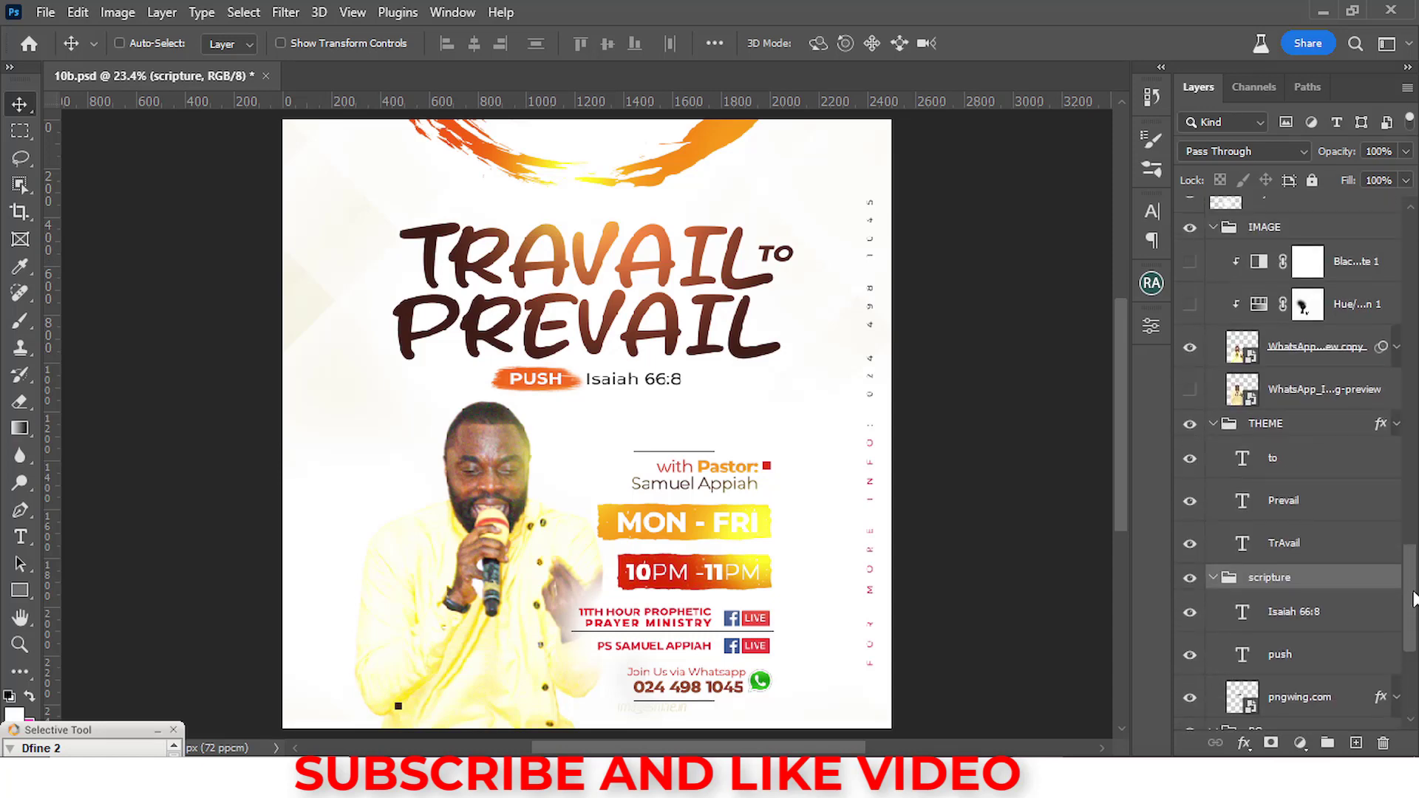
# - Replace the first A in the flyer's TRAVAIL title text with the letter O
pyautogui.click(1250, 620)
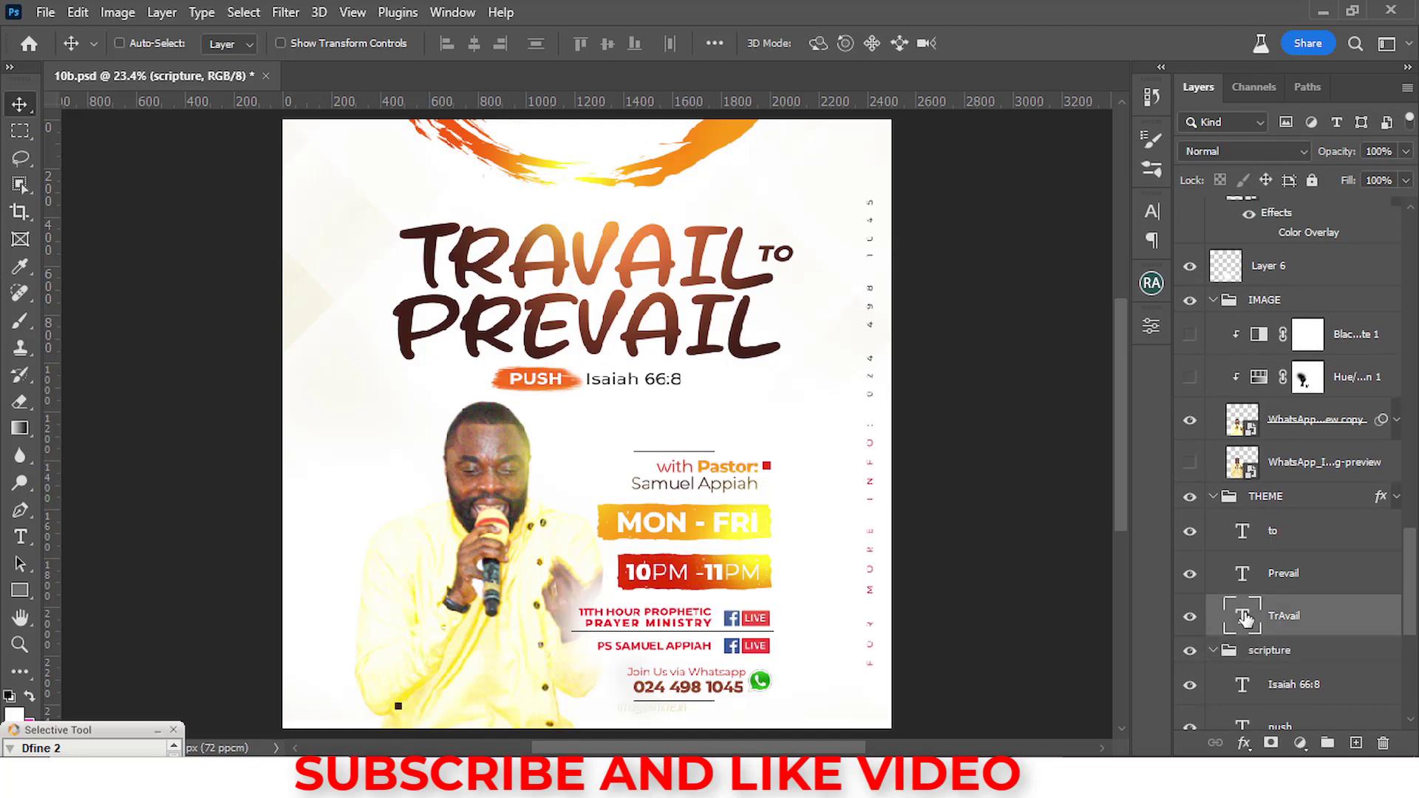
pyautogui.doubleClick(565, 250)
pyautogui.moveTo(571, 251); pyautogui.dragTo(491, 212)
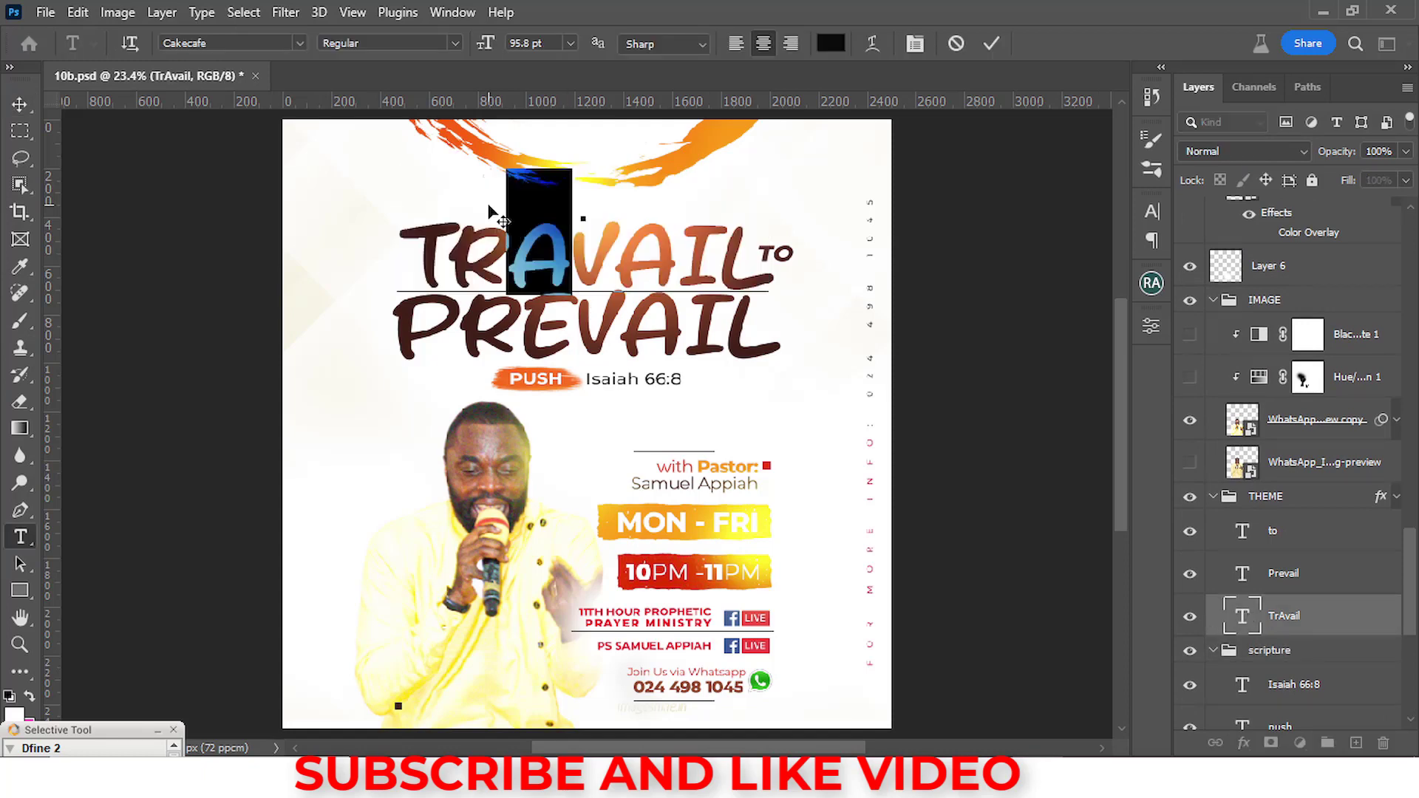
pyautogui.write('O')
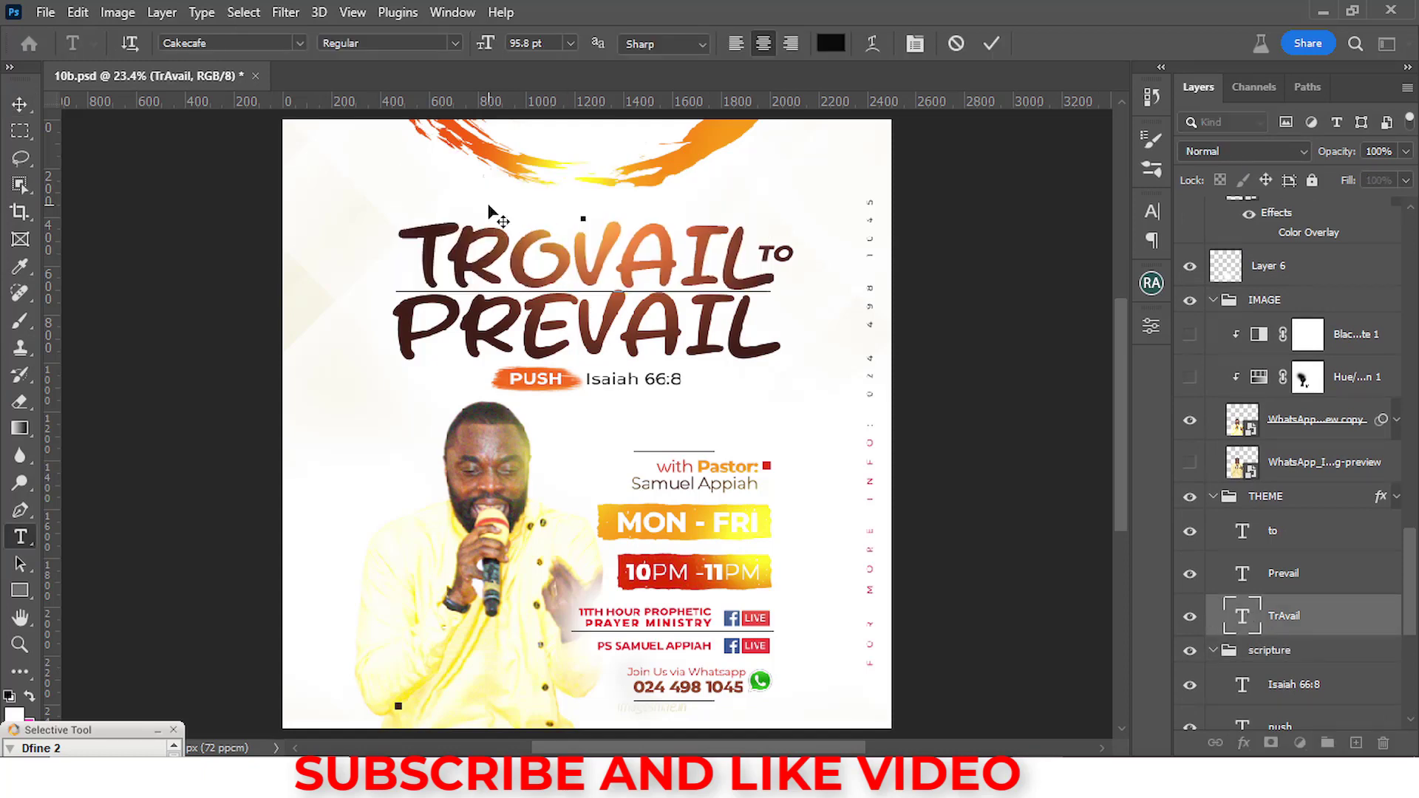
pyautogui.click(1297, 619)
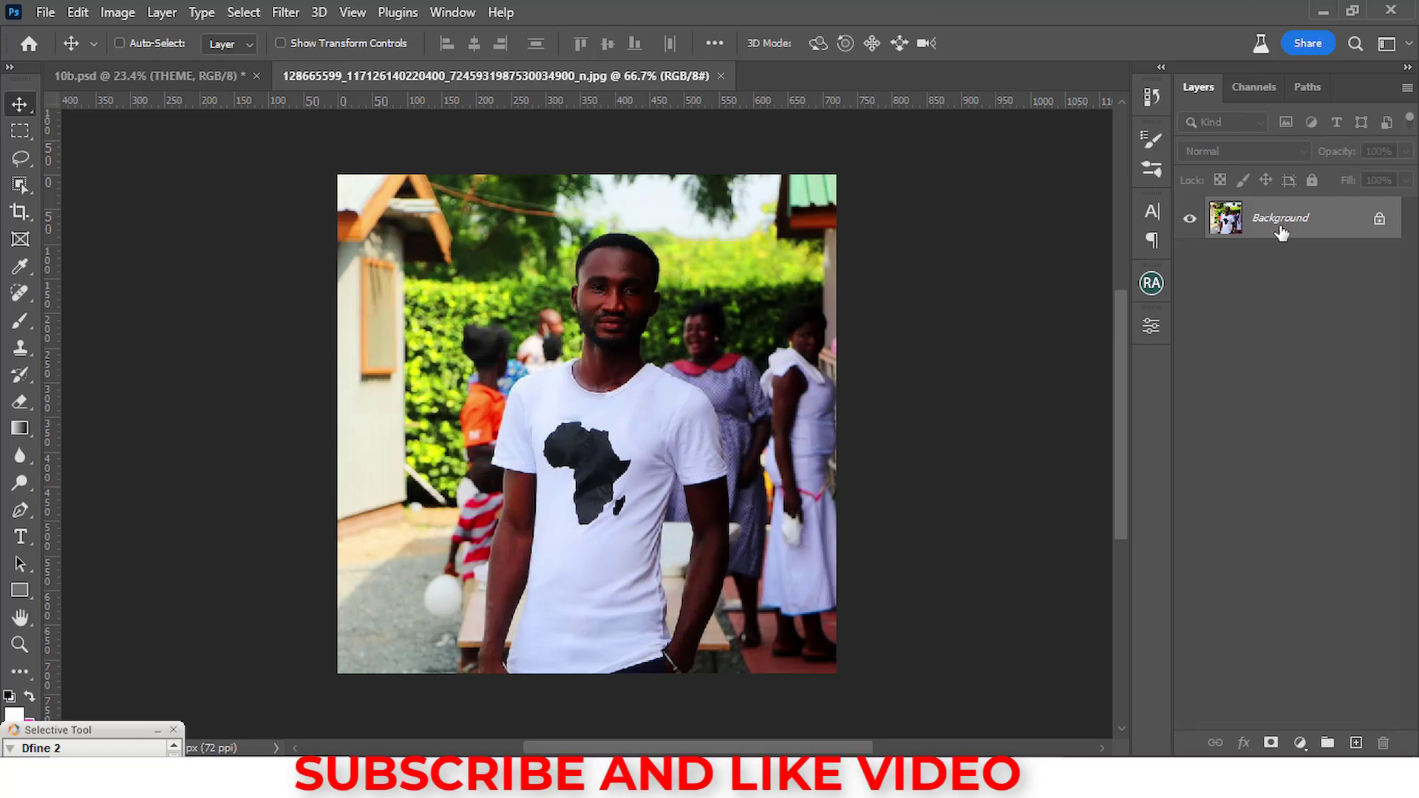
# - Duplicate the photo's Background layer twice, keeping the default name Background copy for the second duplicate
pyautogui.hotkey('ctrl', 'j')
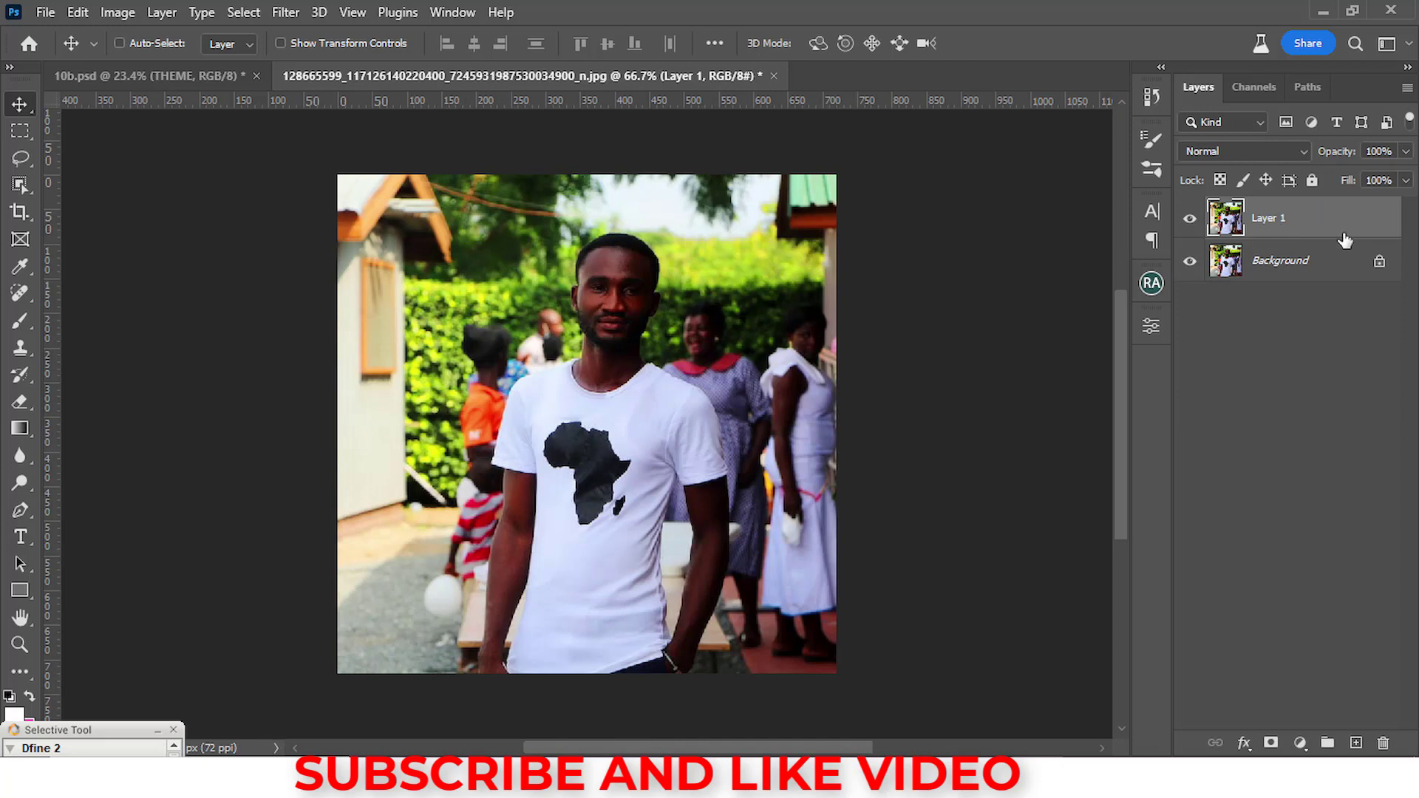
pyautogui.rightClick(1292, 259)
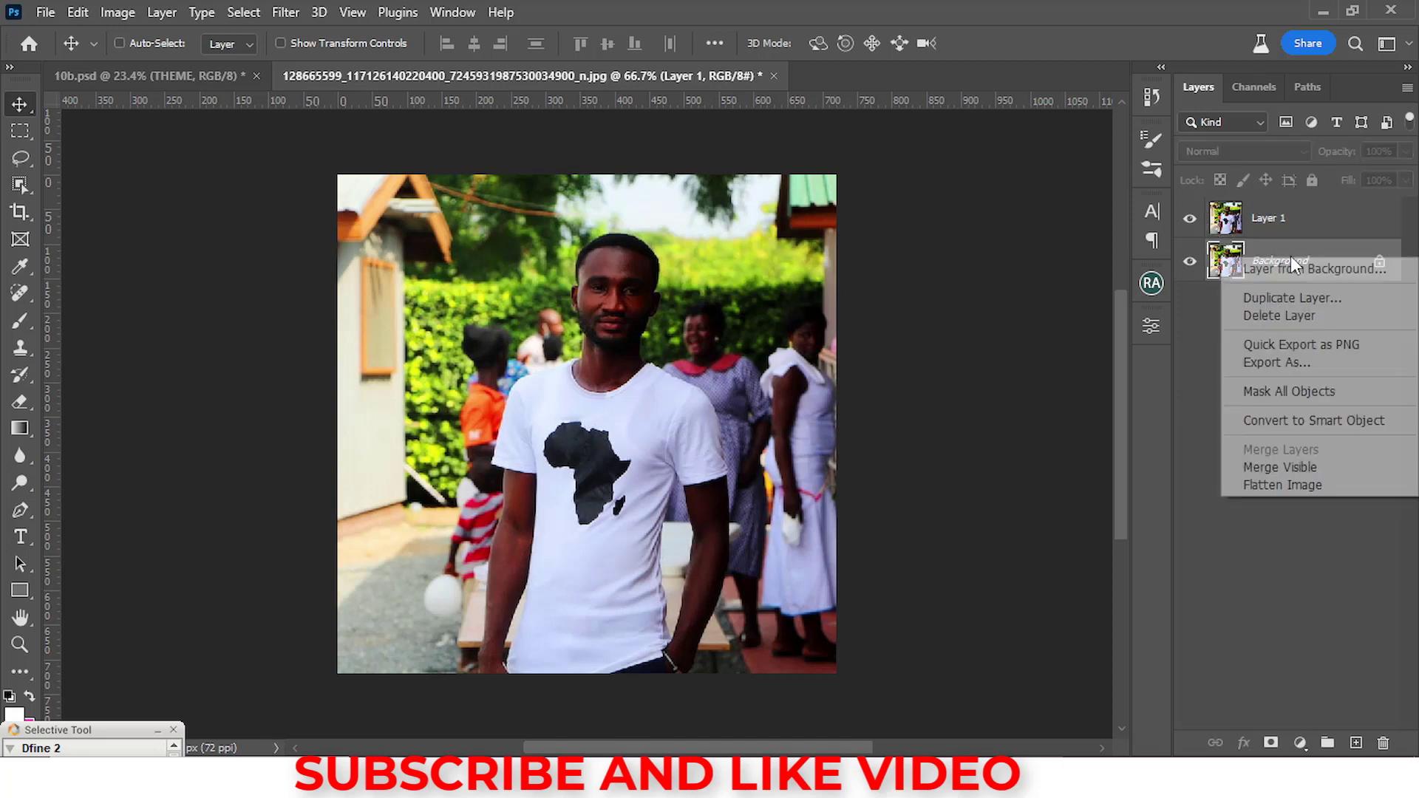
pyautogui.click(1290, 298)
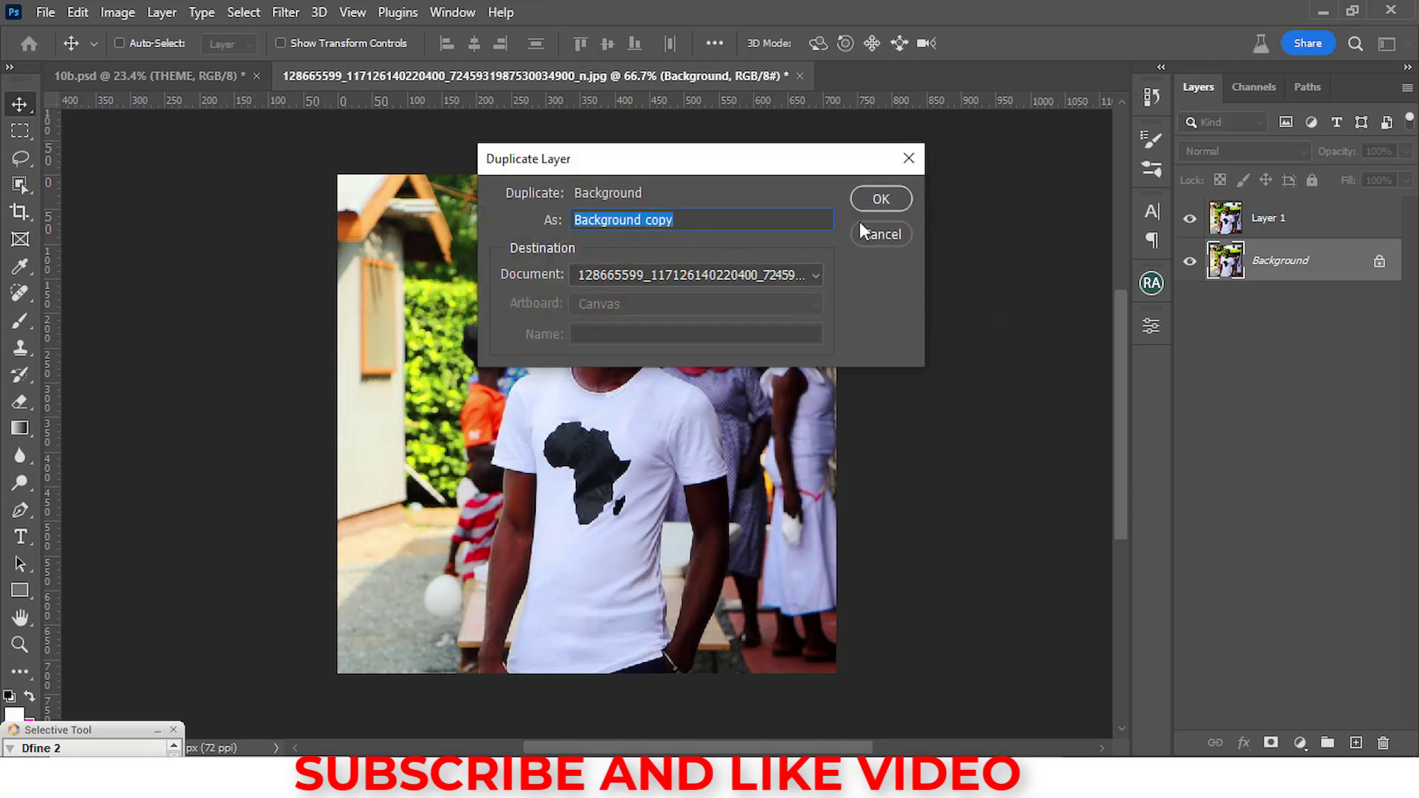
pyautogui.click(879, 199)
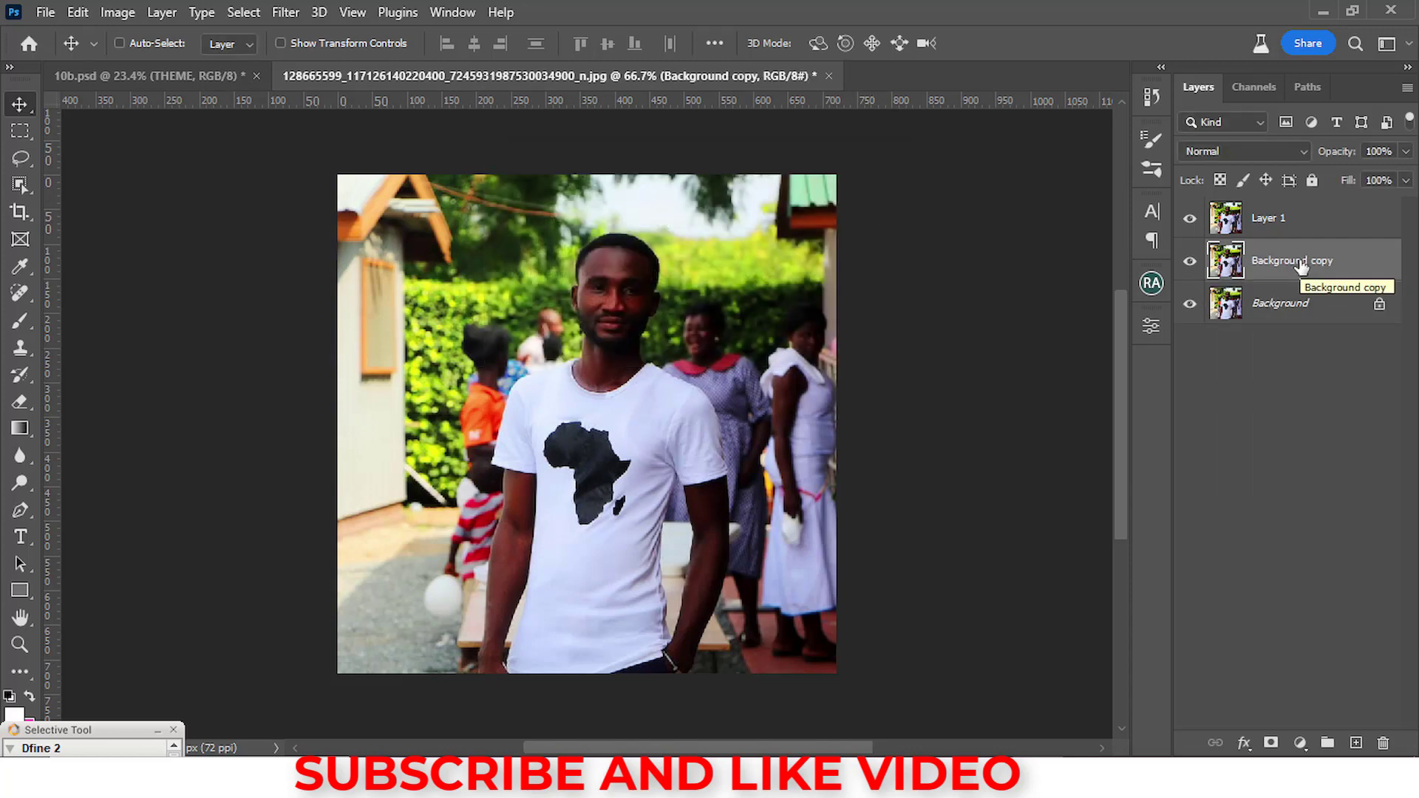
# - Duplicate the Background copy layer within the same document, accepting the suggested name
pyautogui.rightClick(1299, 265)
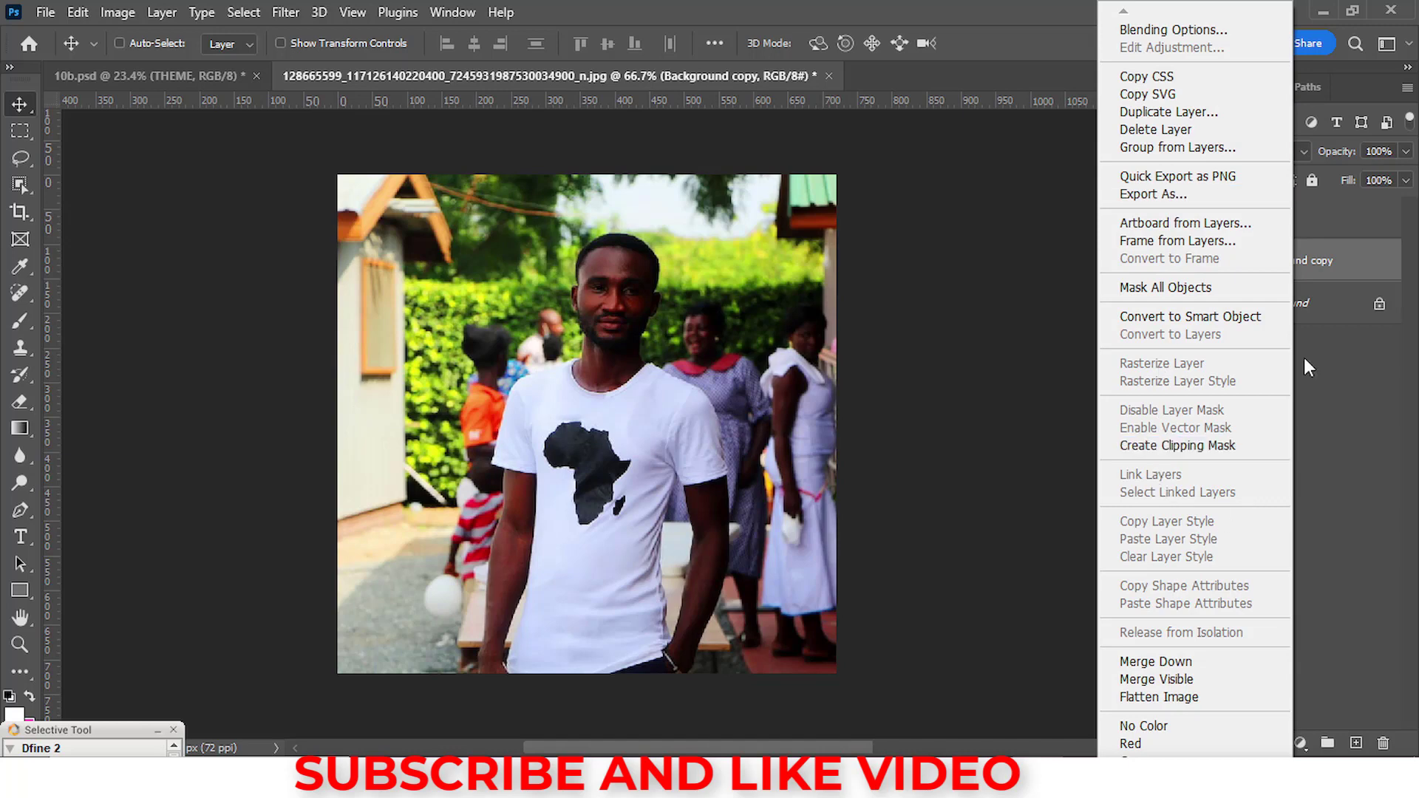
pyautogui.click(1331, 272)
pyautogui.rightClick(1323, 274)
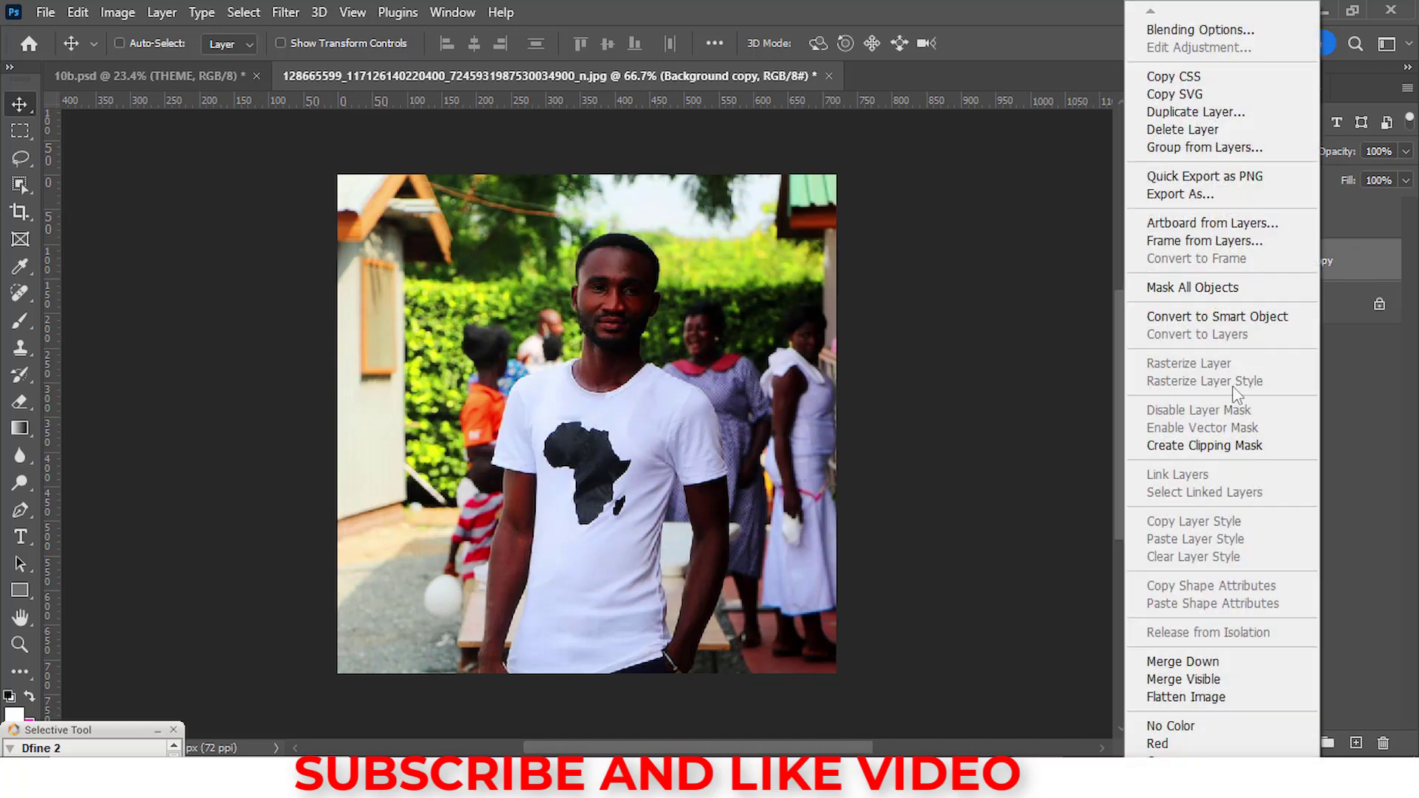
pyautogui.click(1183, 112)
pyautogui.click(879, 199)
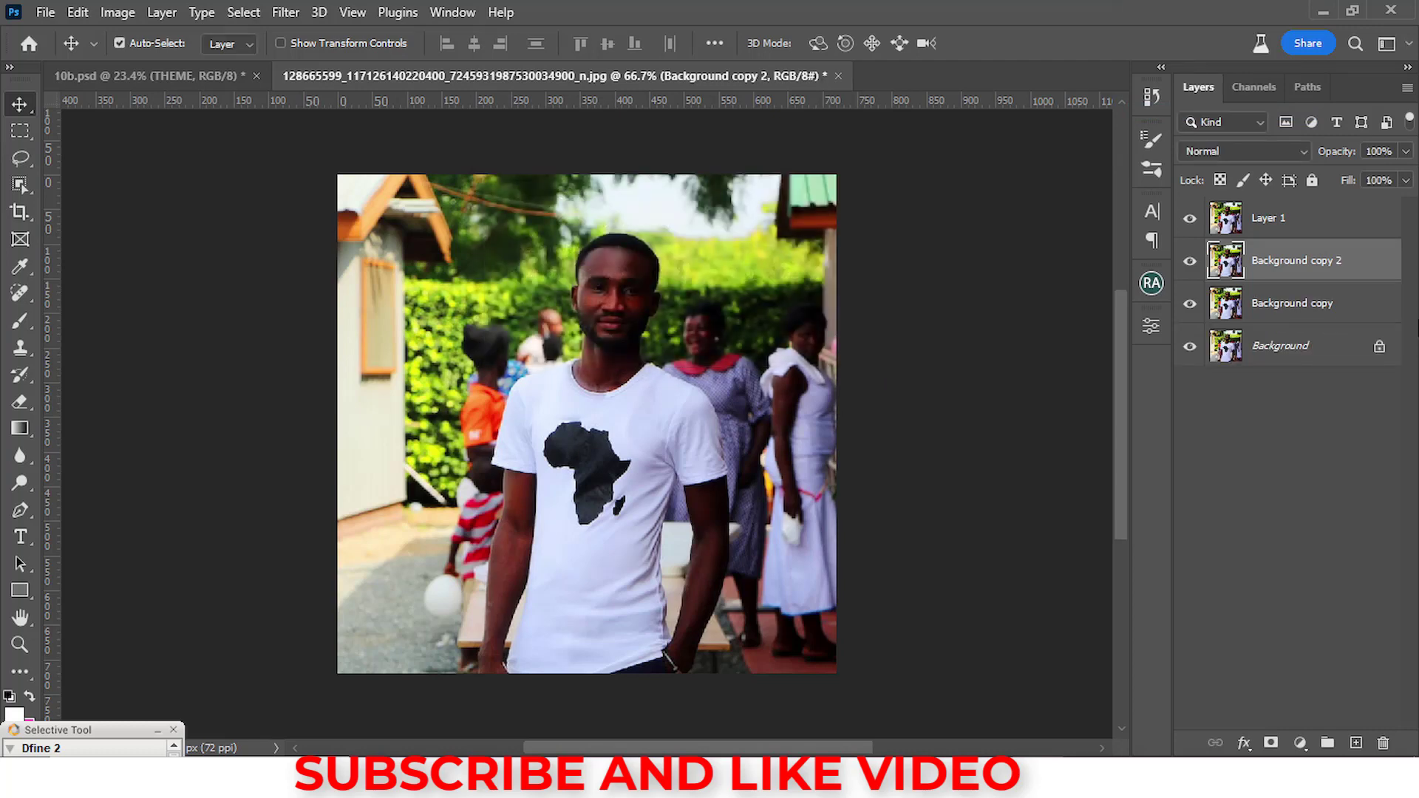
# - Make four more duplicates of the Background copy 2 layer, up to Background copy 6
pyautogui.hotkey('ctrl', 'j')
pyautogui.hotkey('ctrl', 'j')
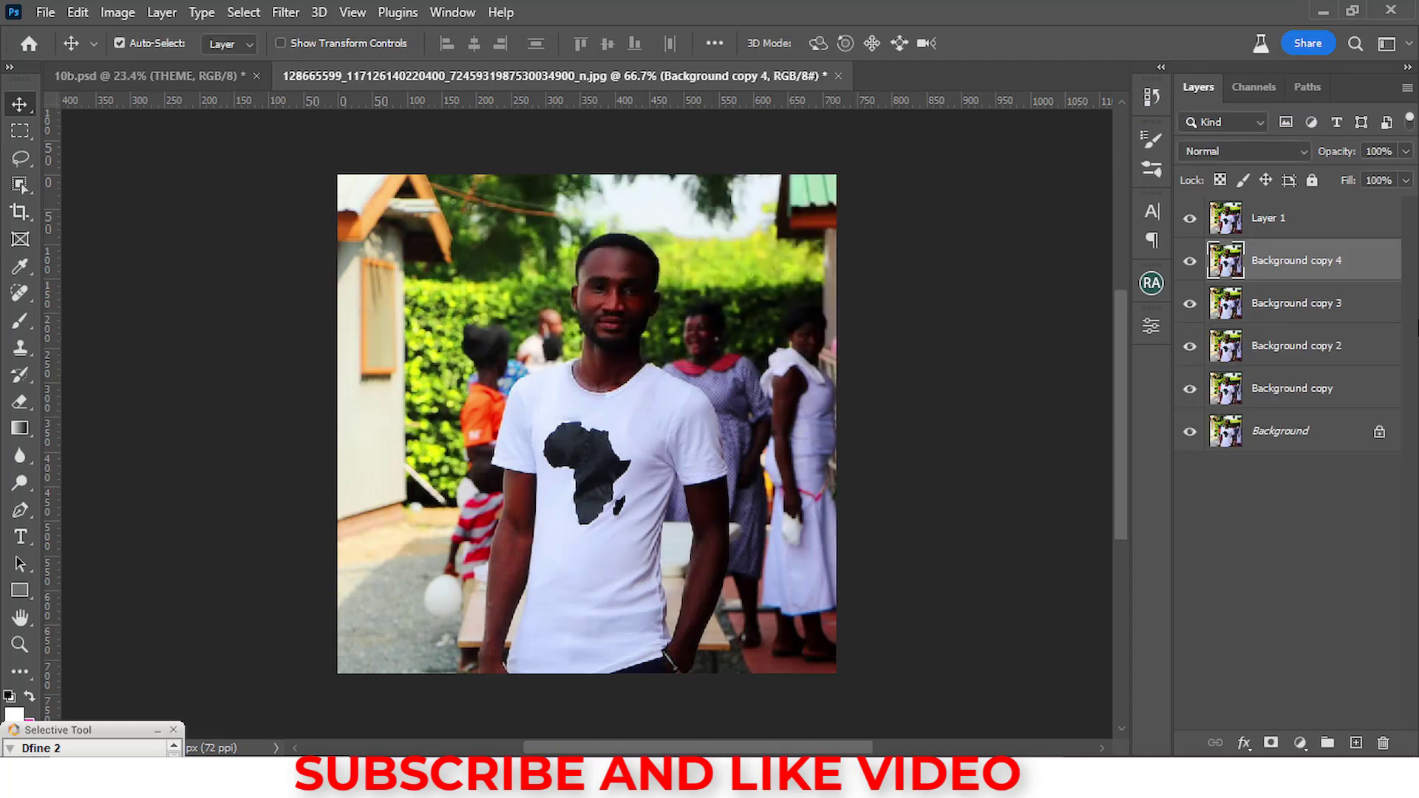
pyautogui.hotkey('ctrl', 'j')
pyautogui.hotkey('ctrl', 'j')
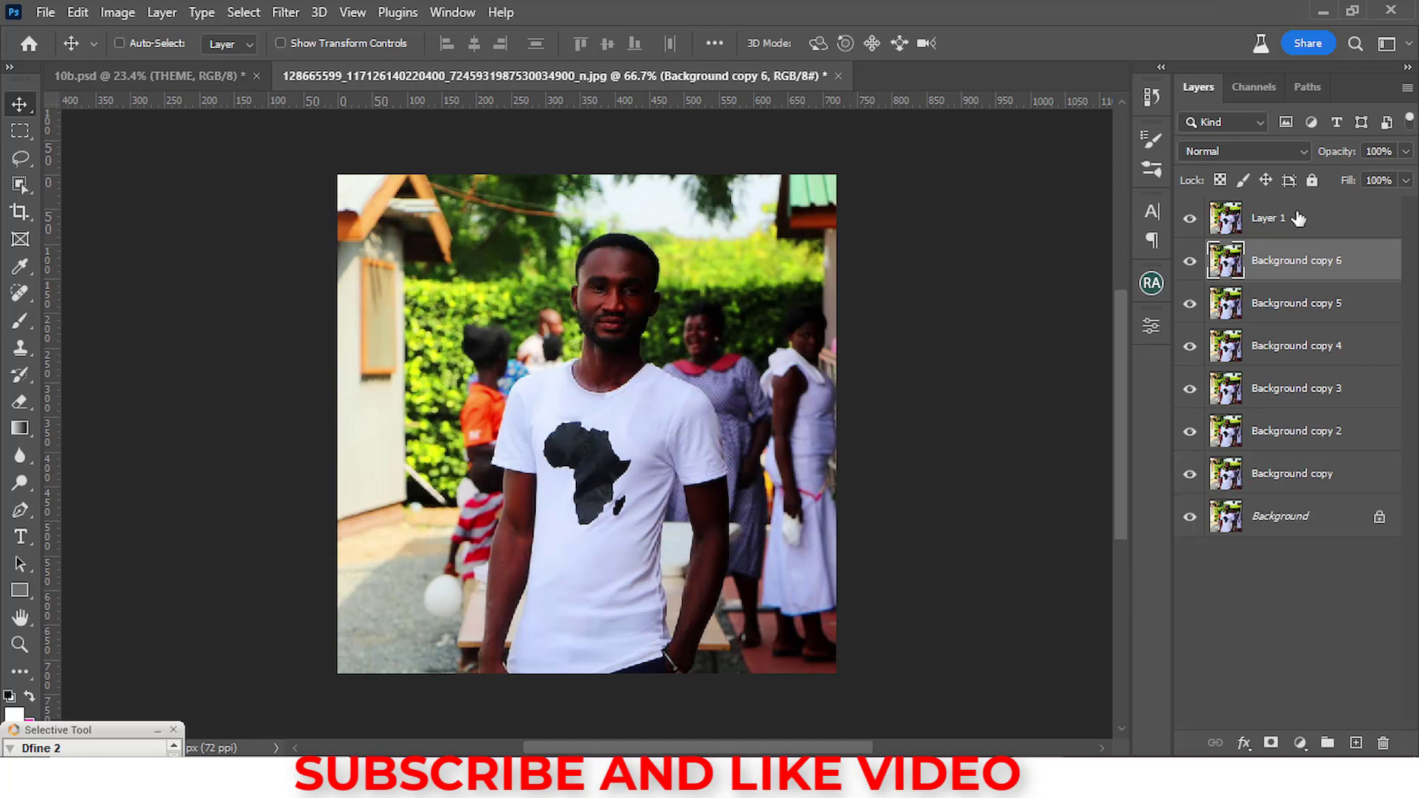
# - Delete every layer from Layer 1 down to Background copy, keeping only the Background layer
pyautogui.click(1267, 218)
pyautogui.keyDown('shift'); pyautogui.click(1262, 481); pyautogui.keyUp('shift')
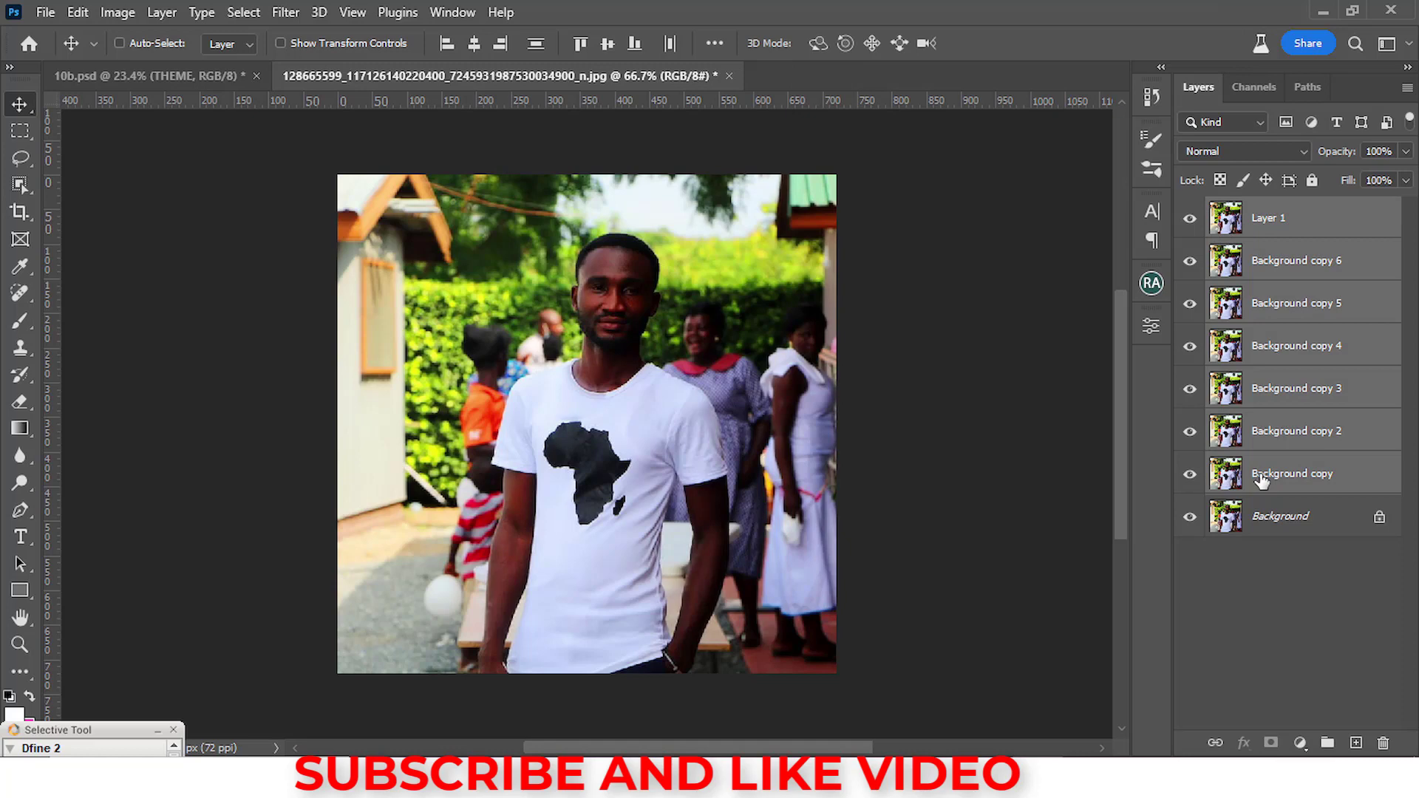
pyautogui.press('Delete')
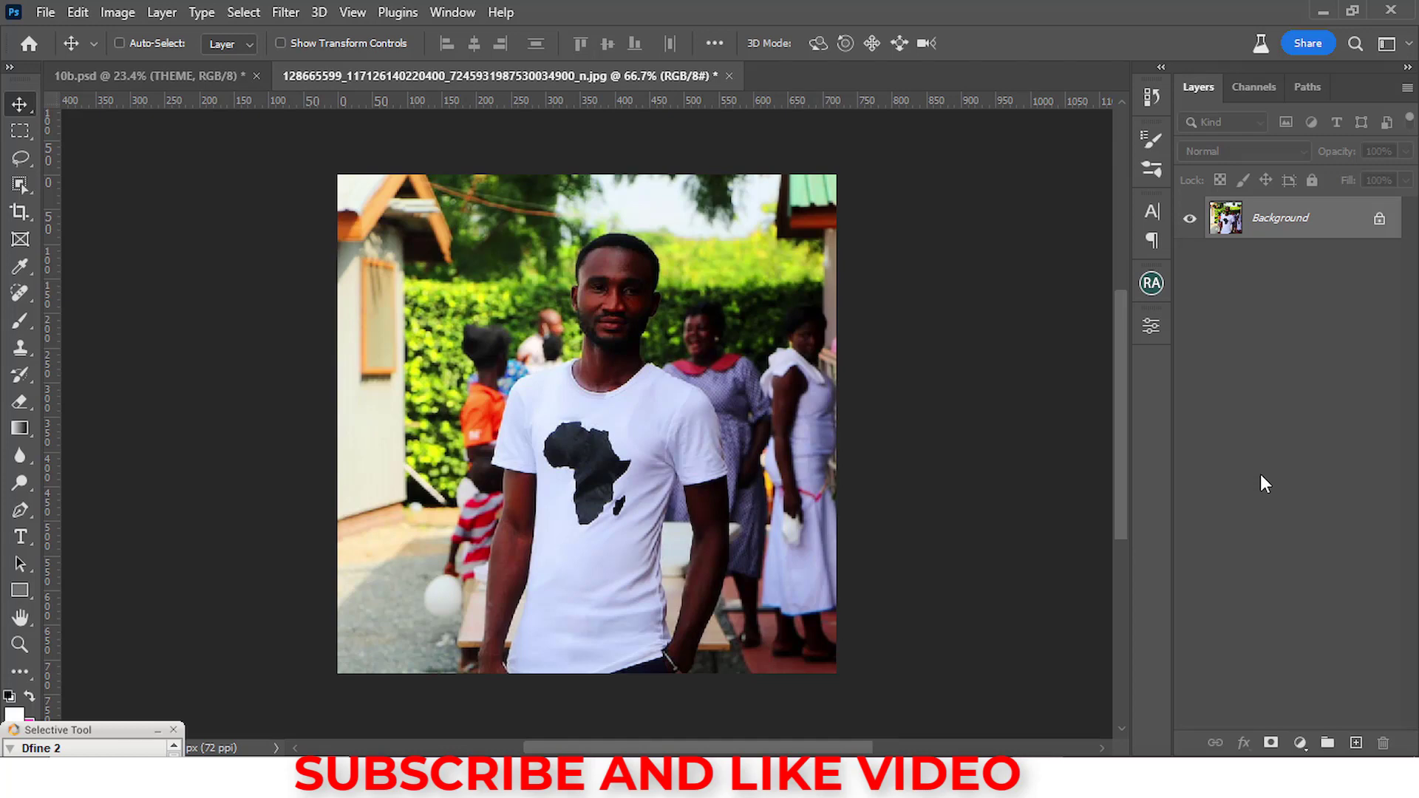
# - Duplicate the Background layer twice, select Layer 1, and hide both the Background and the topmost copy
pyautogui.hotkey('ctrl', 'j')
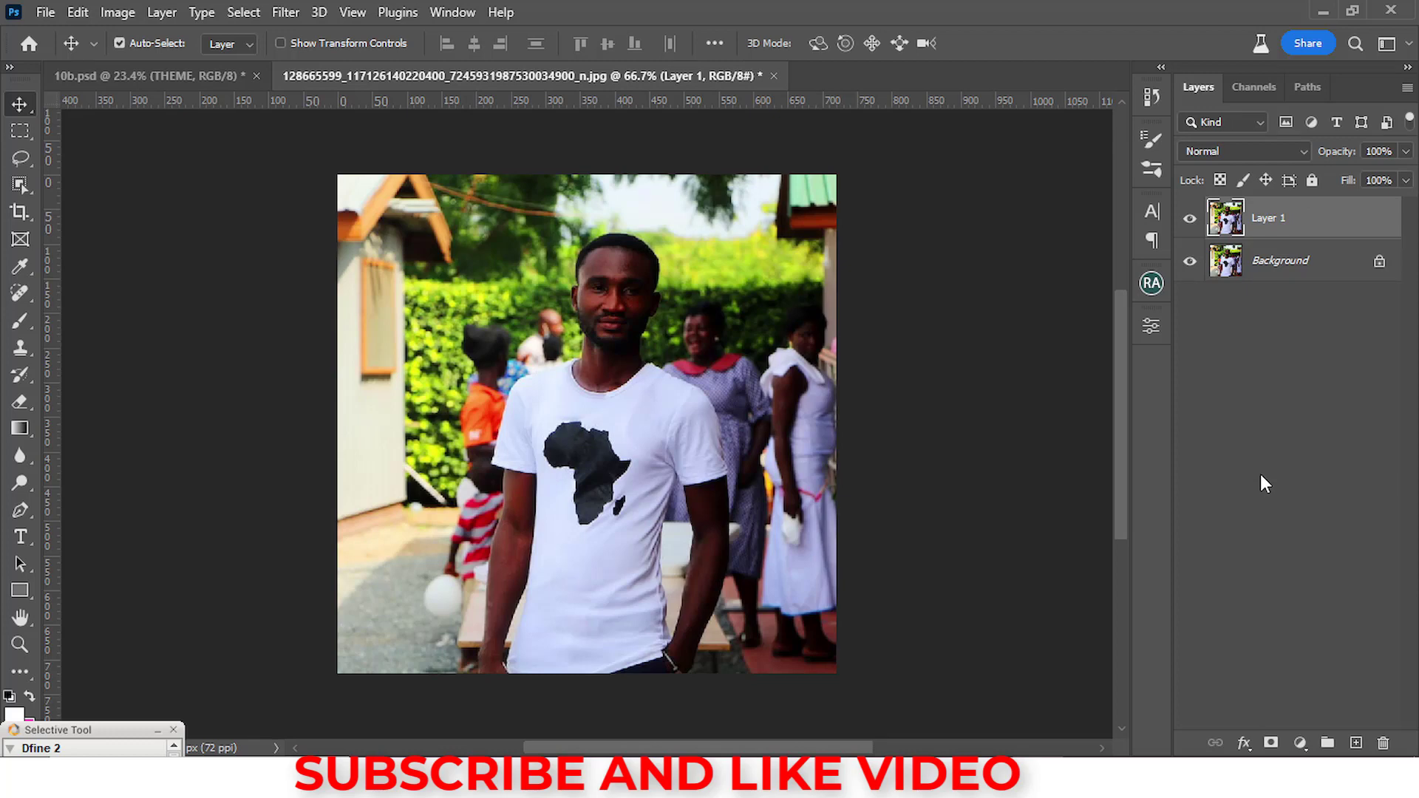
pyautogui.hotkey('ctrl', 'j')
pyautogui.click(1190, 304)
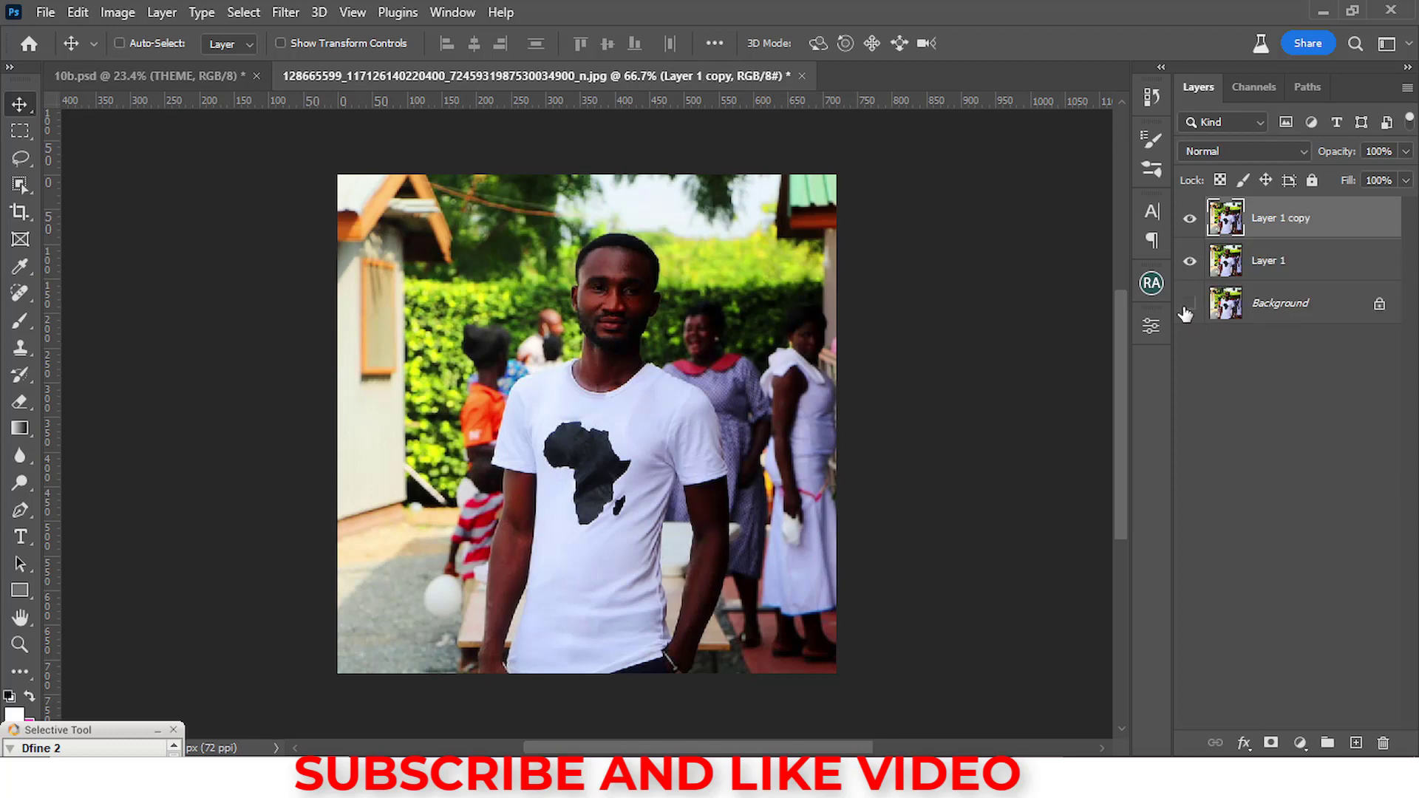
pyautogui.click(1263, 265)
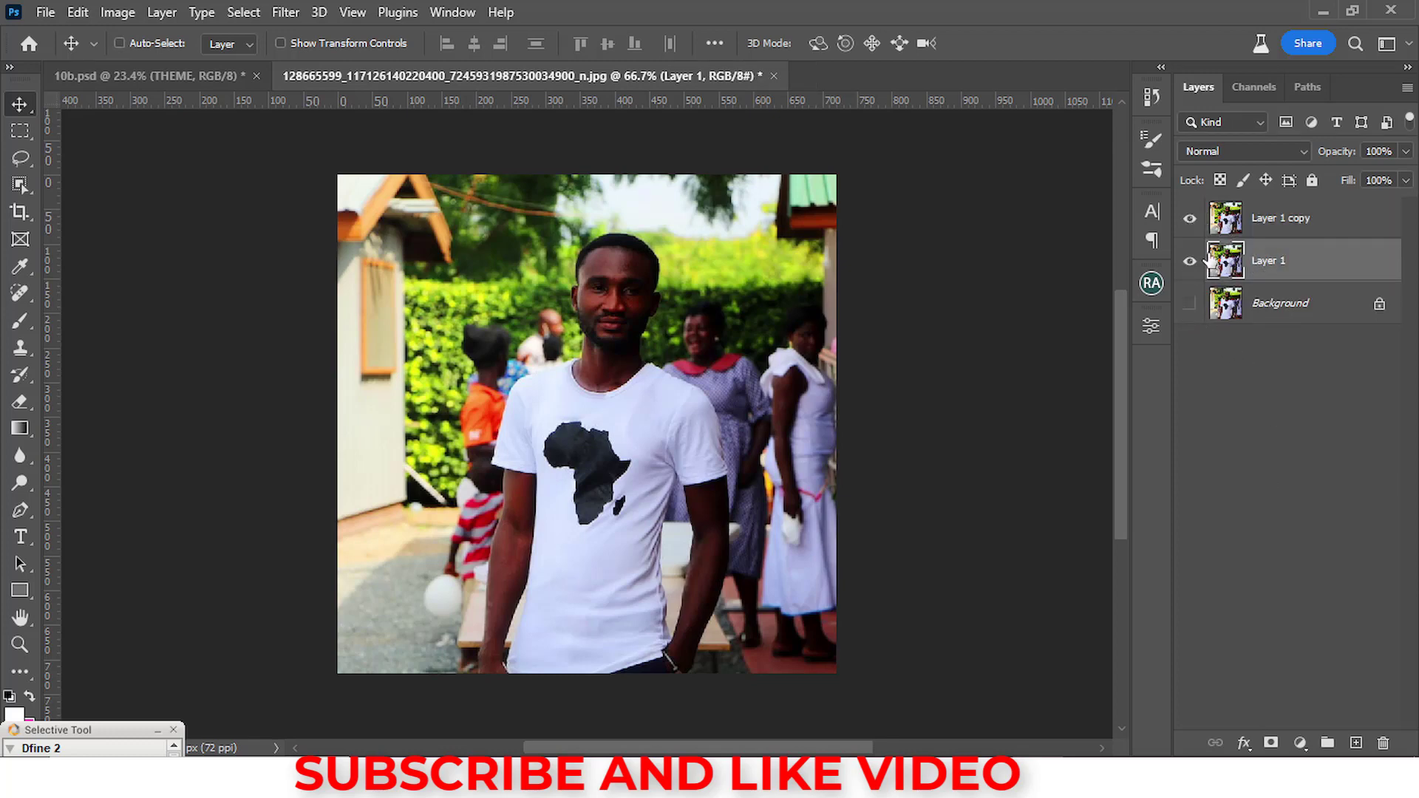
pyautogui.click(1190, 219)
# - Try a Gaussian Blur with a radius of 6.4 pixels on Layer 1
pyautogui.click(285, 13)
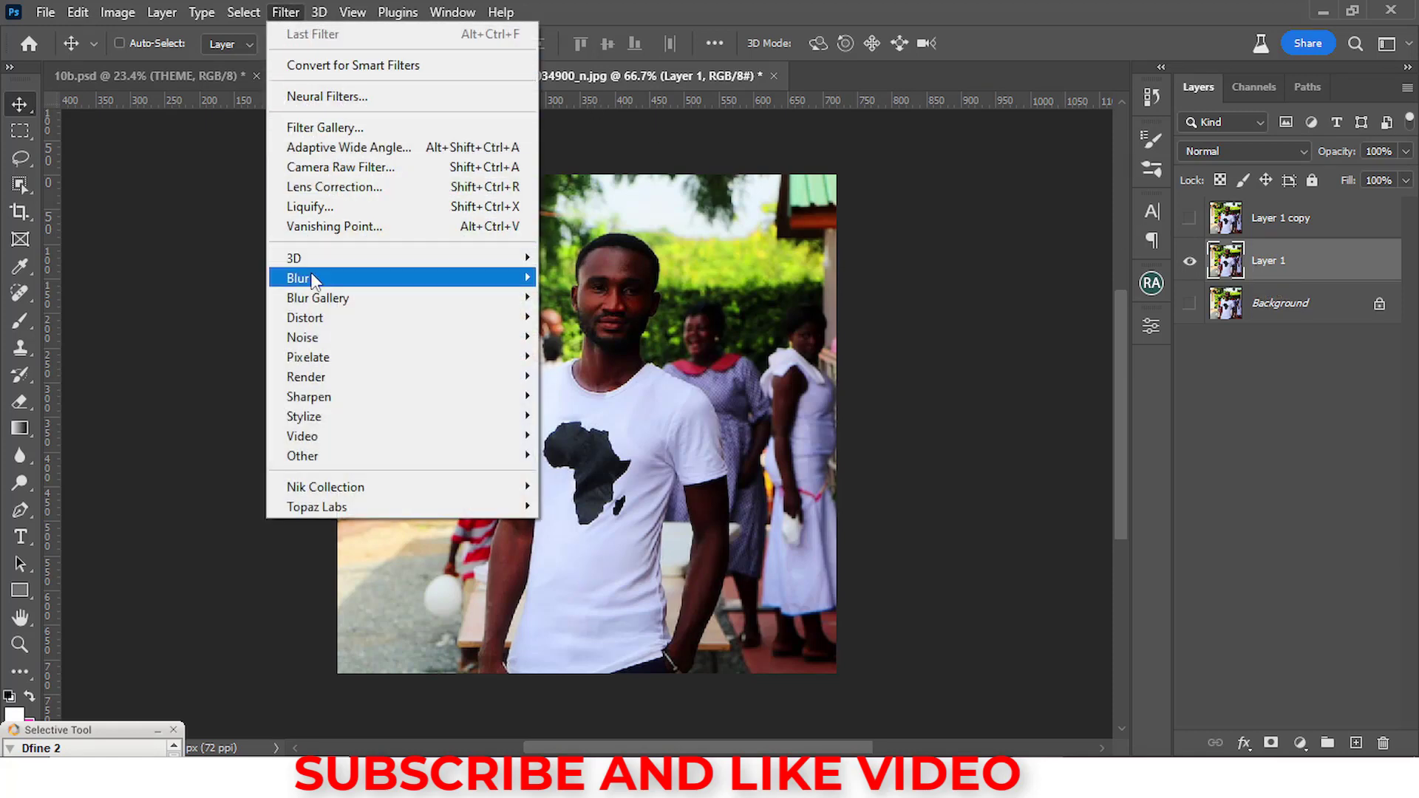
pyautogui.moveTo(312, 278)
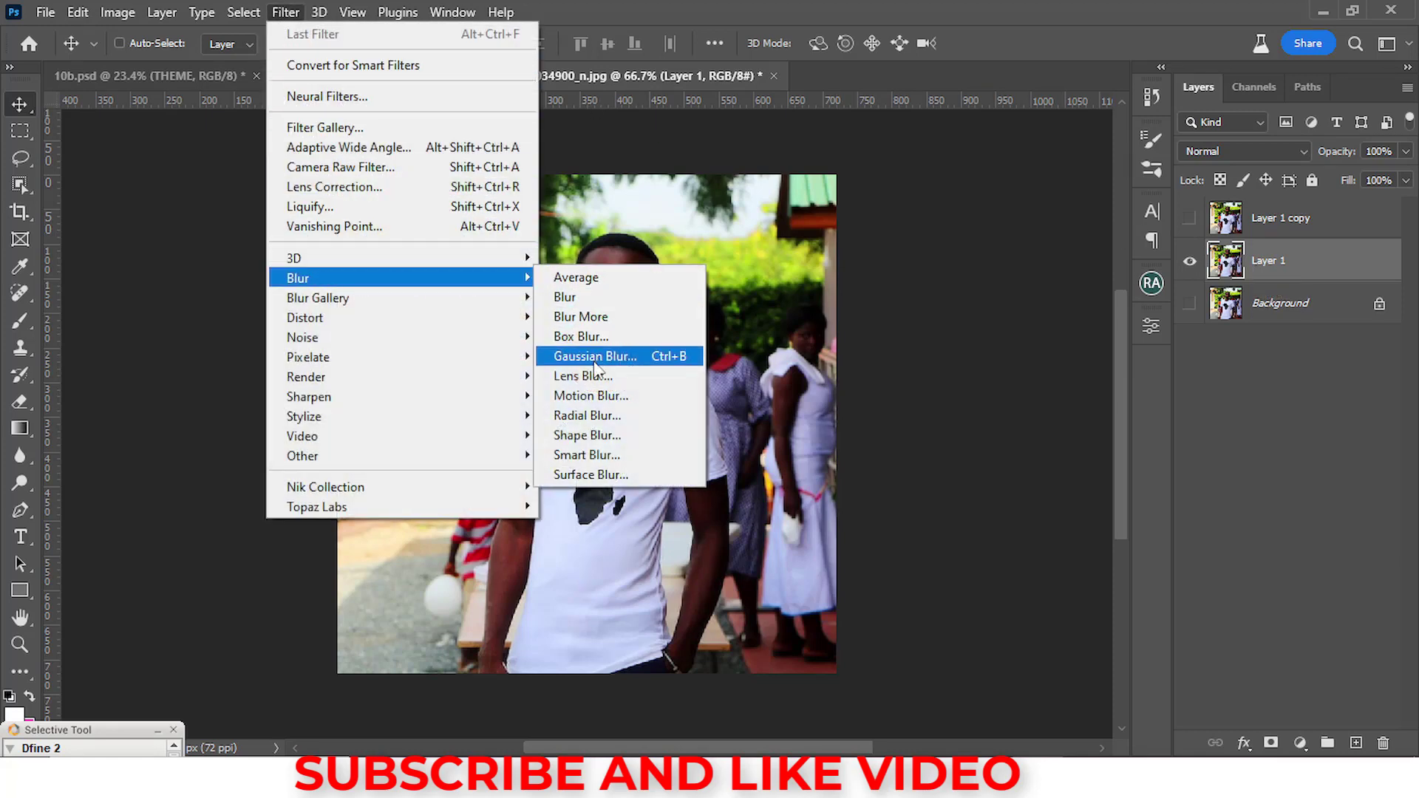
pyautogui.click(285, 12)
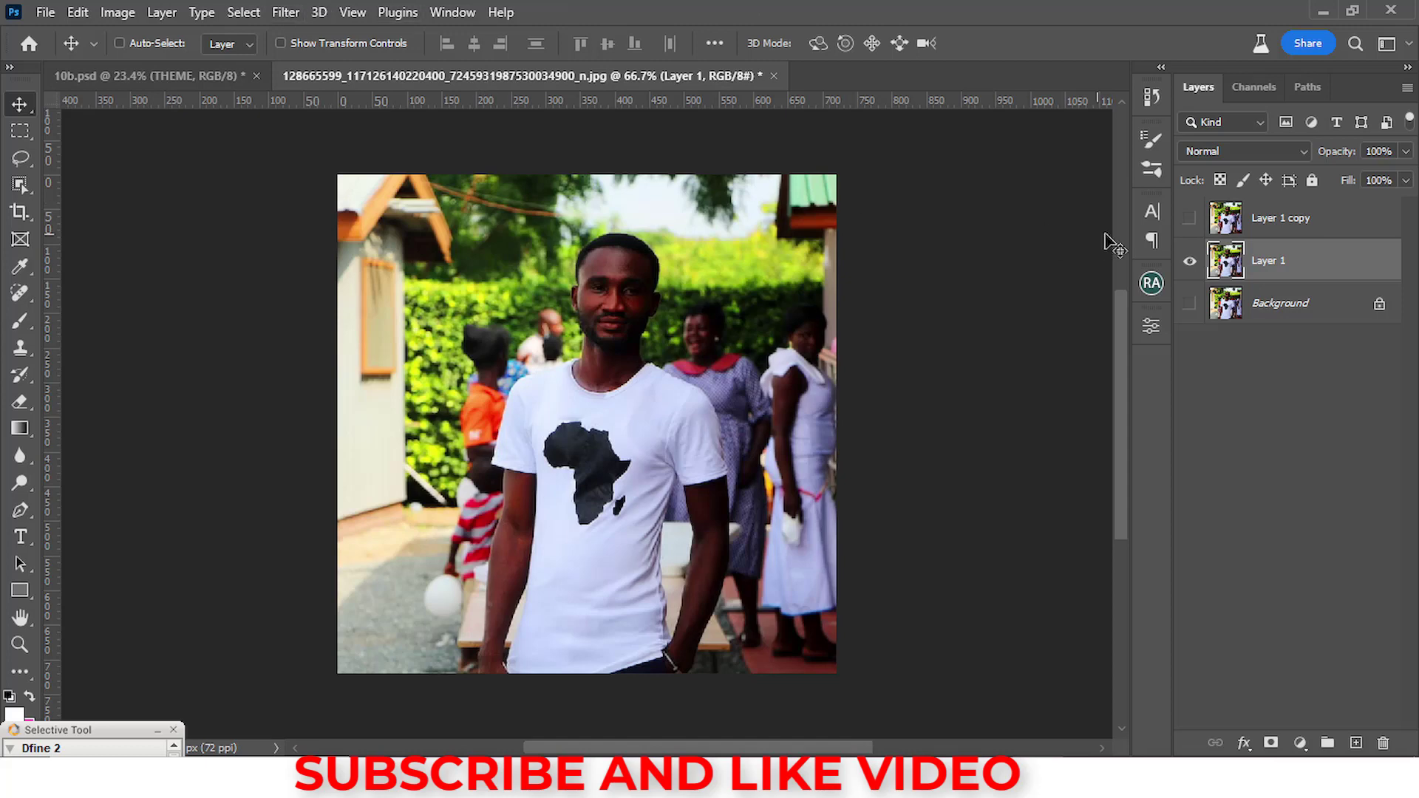
pyautogui.hotkey('ctrl', 'alt', 'f')
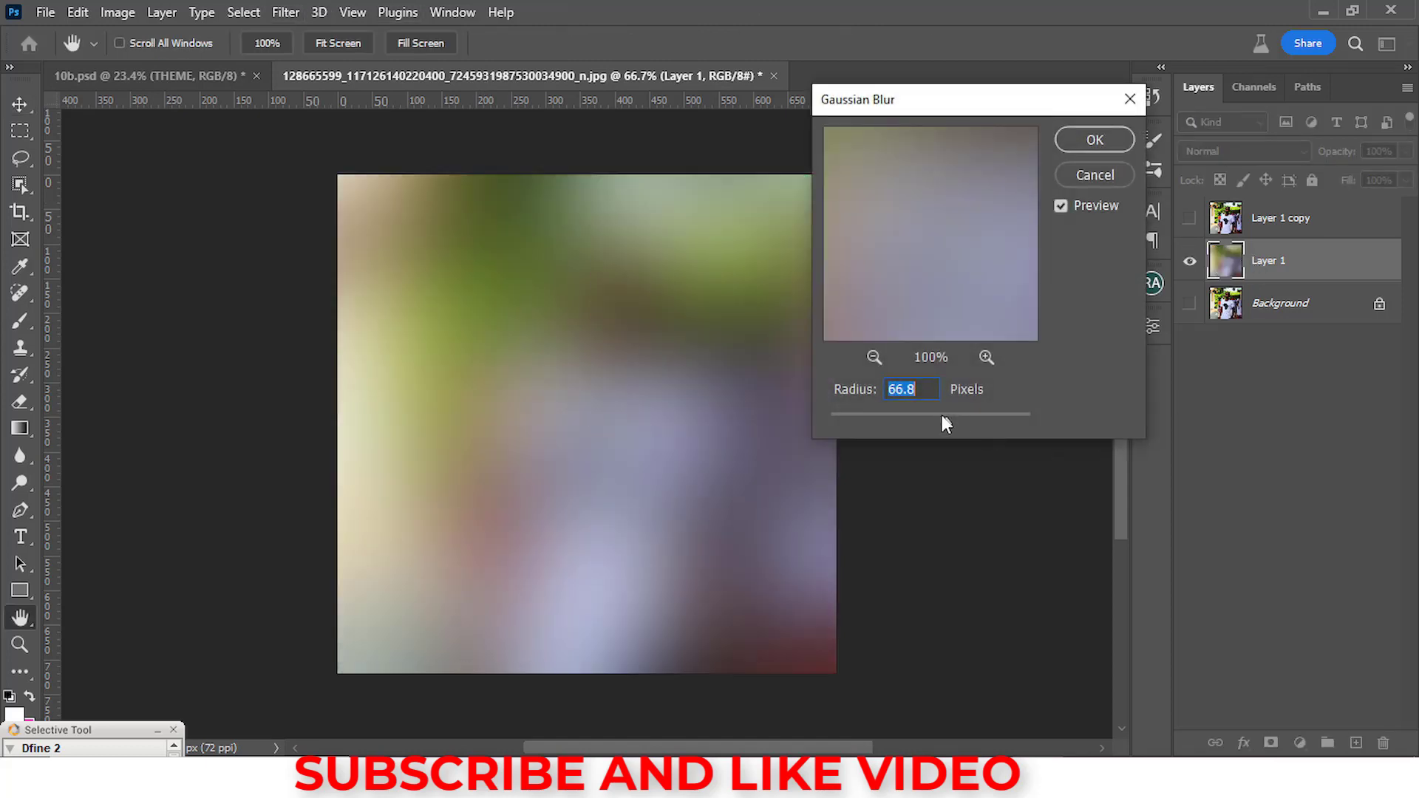
pyautogui.moveTo(893, 421); pyautogui.dragTo(891, 422)
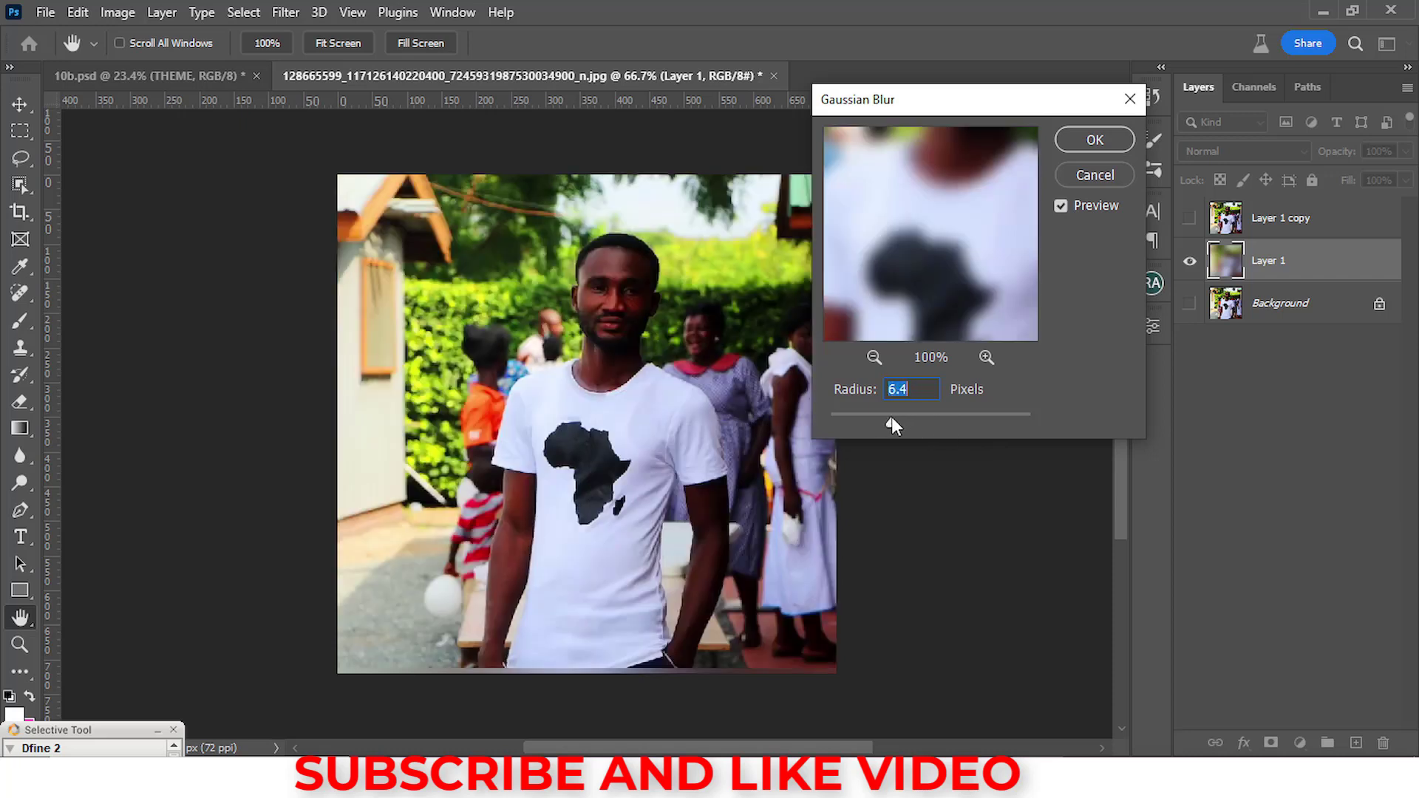
pyautogui.click(1080, 176)
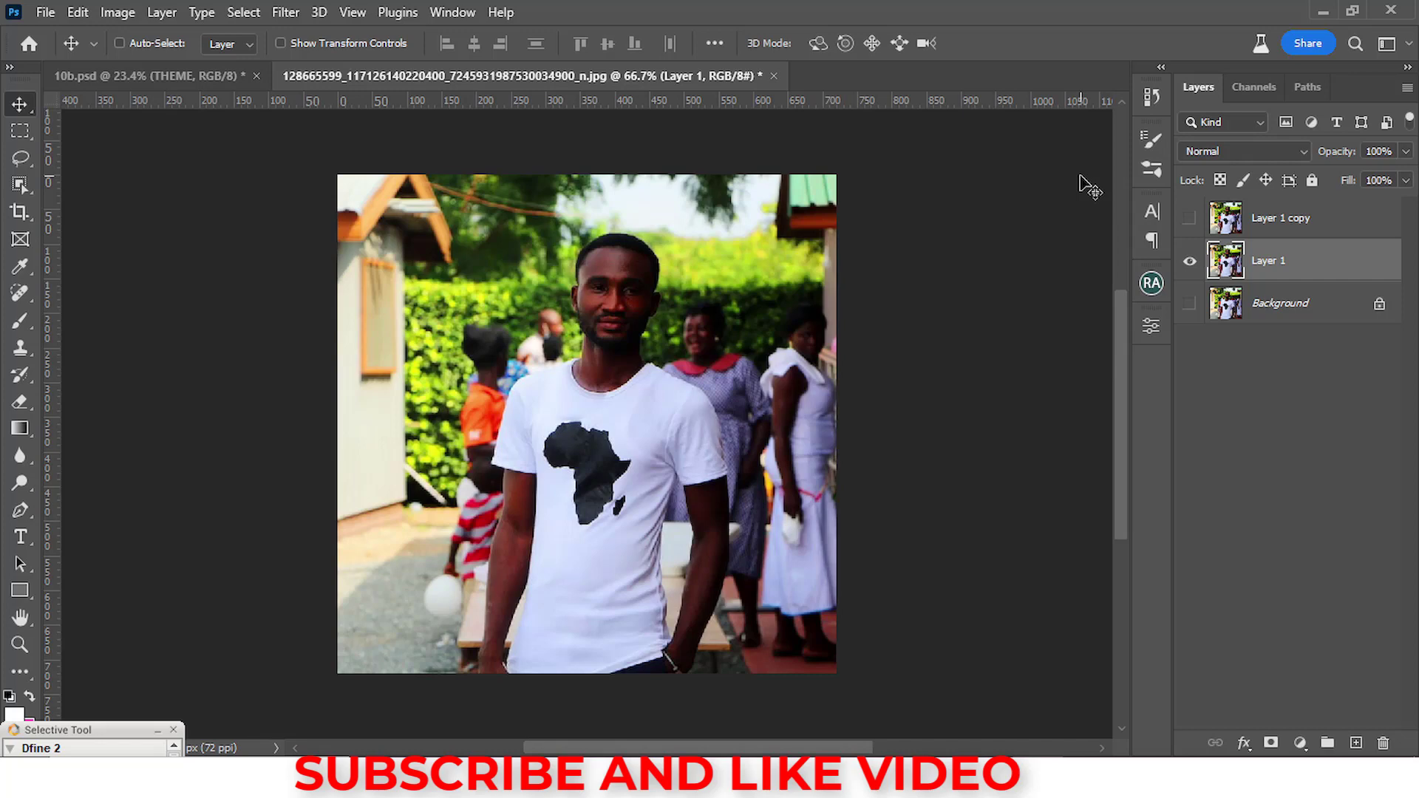
# - Open the keyboard shortcut settings for application menus and expand the Filter commands
pyautogui.click(78, 12)
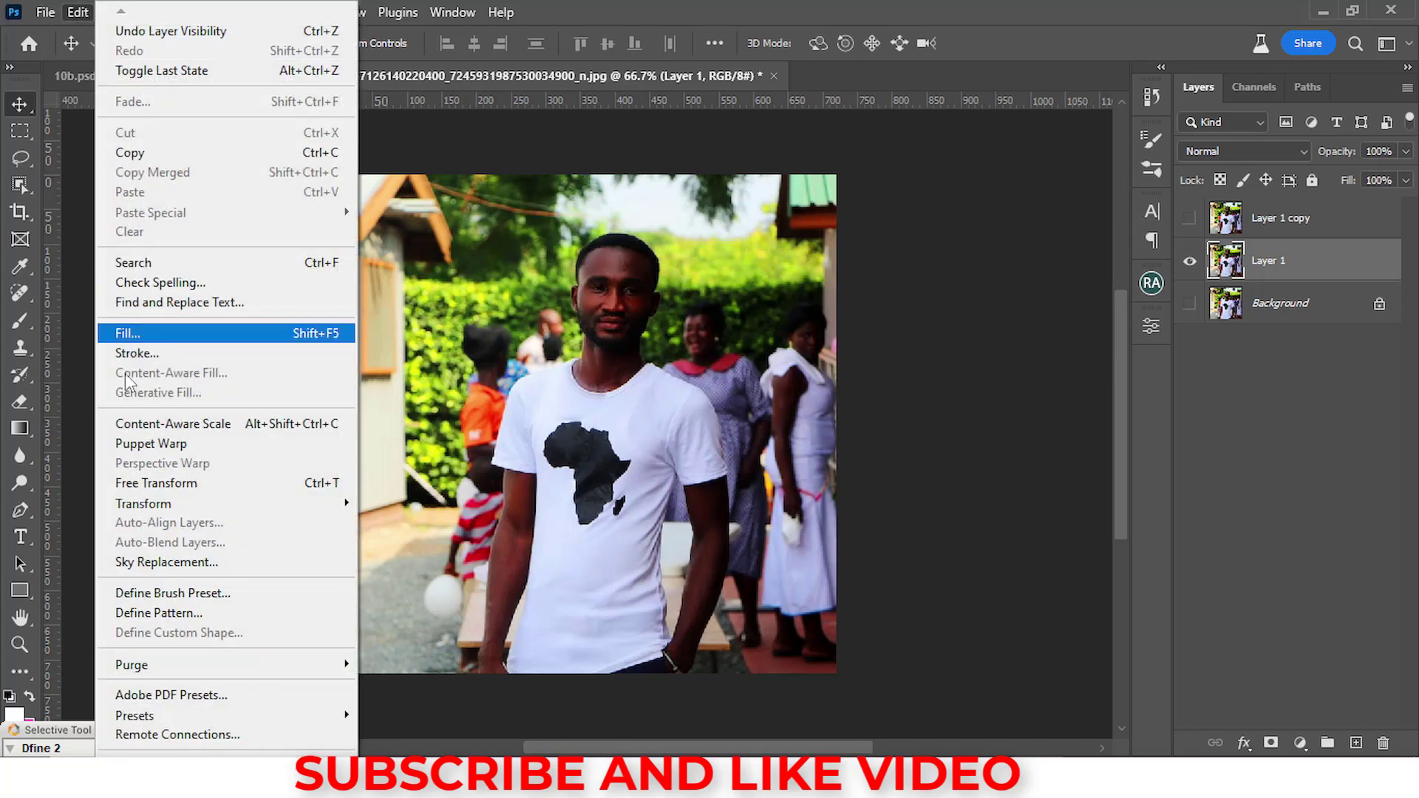
pyautogui.moveTo(129, 751)
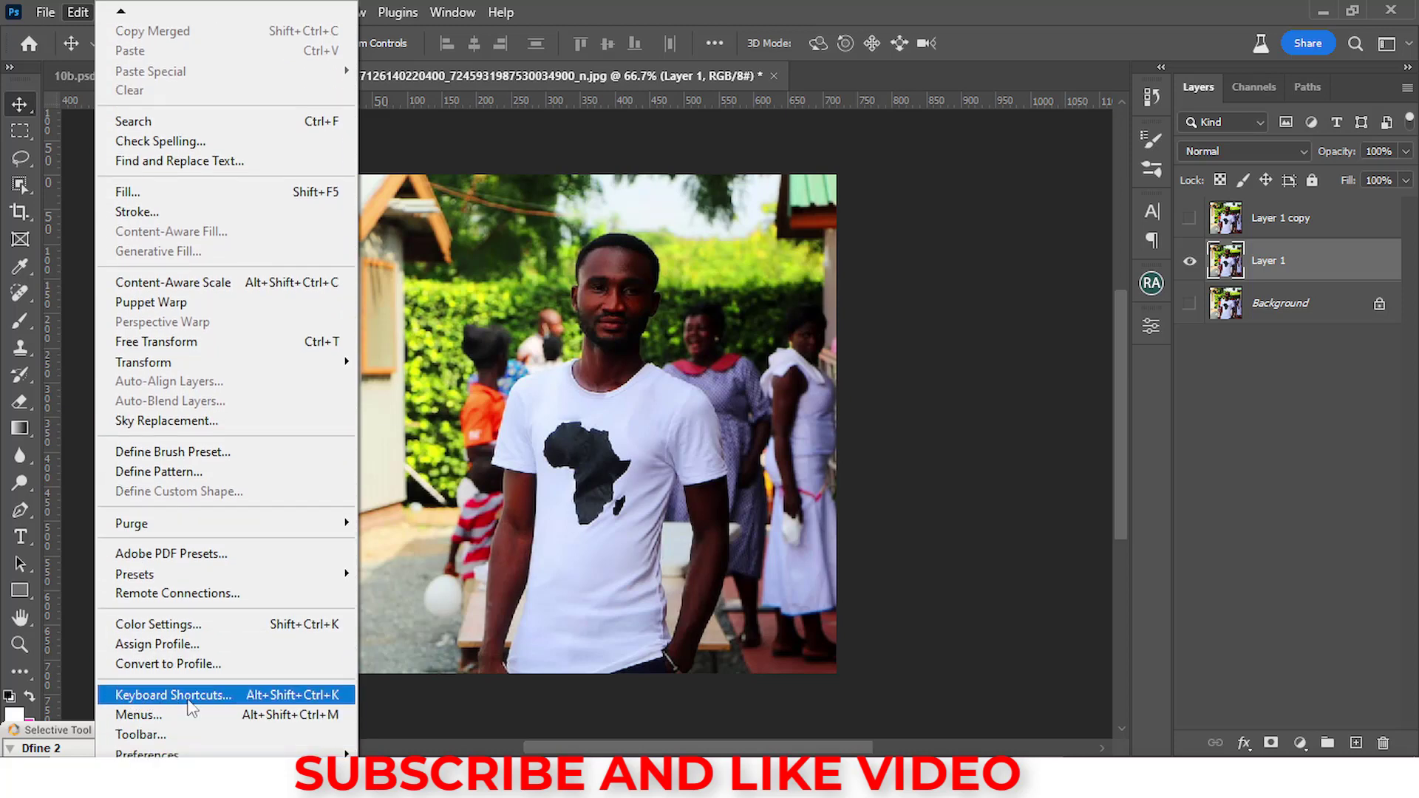
pyautogui.click(215, 698)
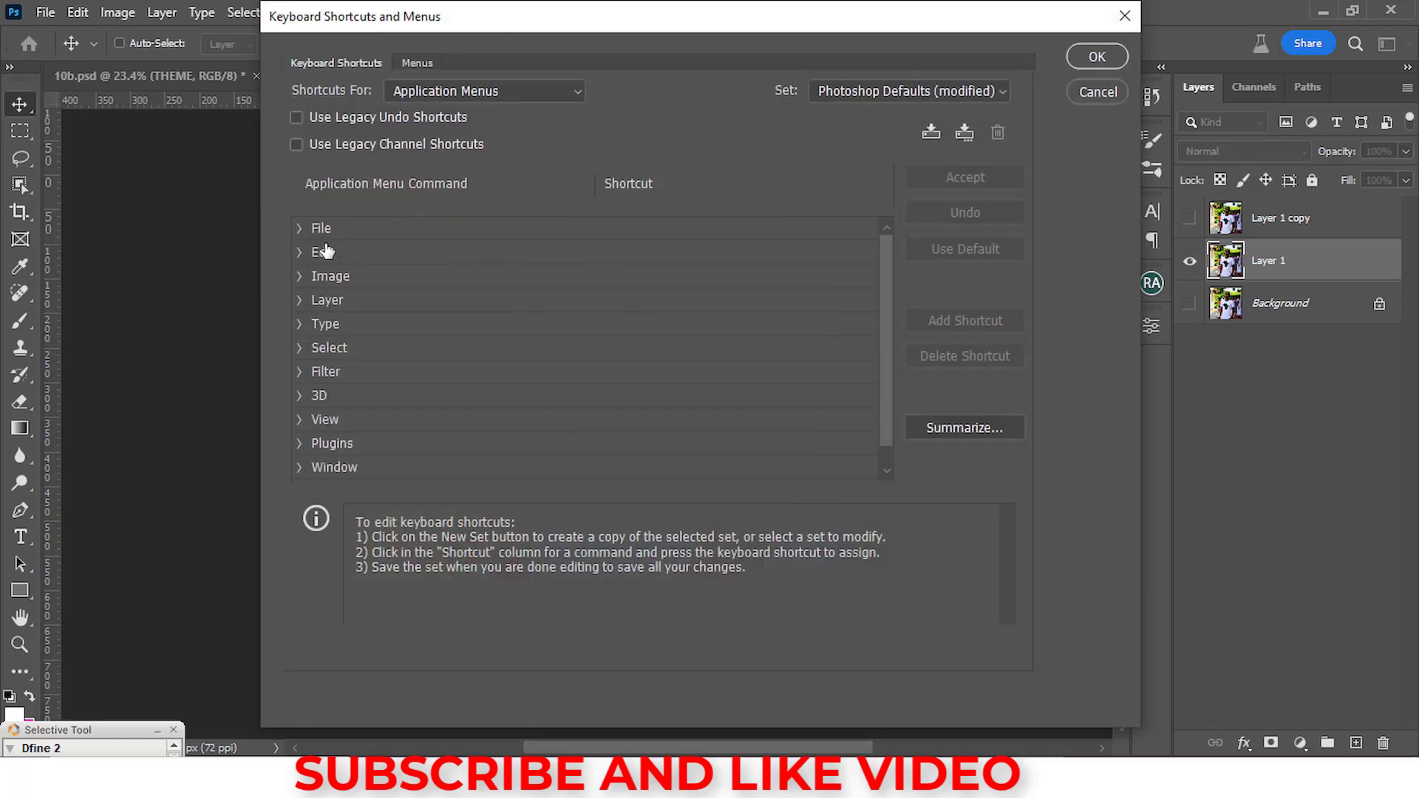
pyautogui.scroll(-1, 325, 405)
pyautogui.scroll(1, 325, 409)
pyautogui.scroll(-1, 326, 329)
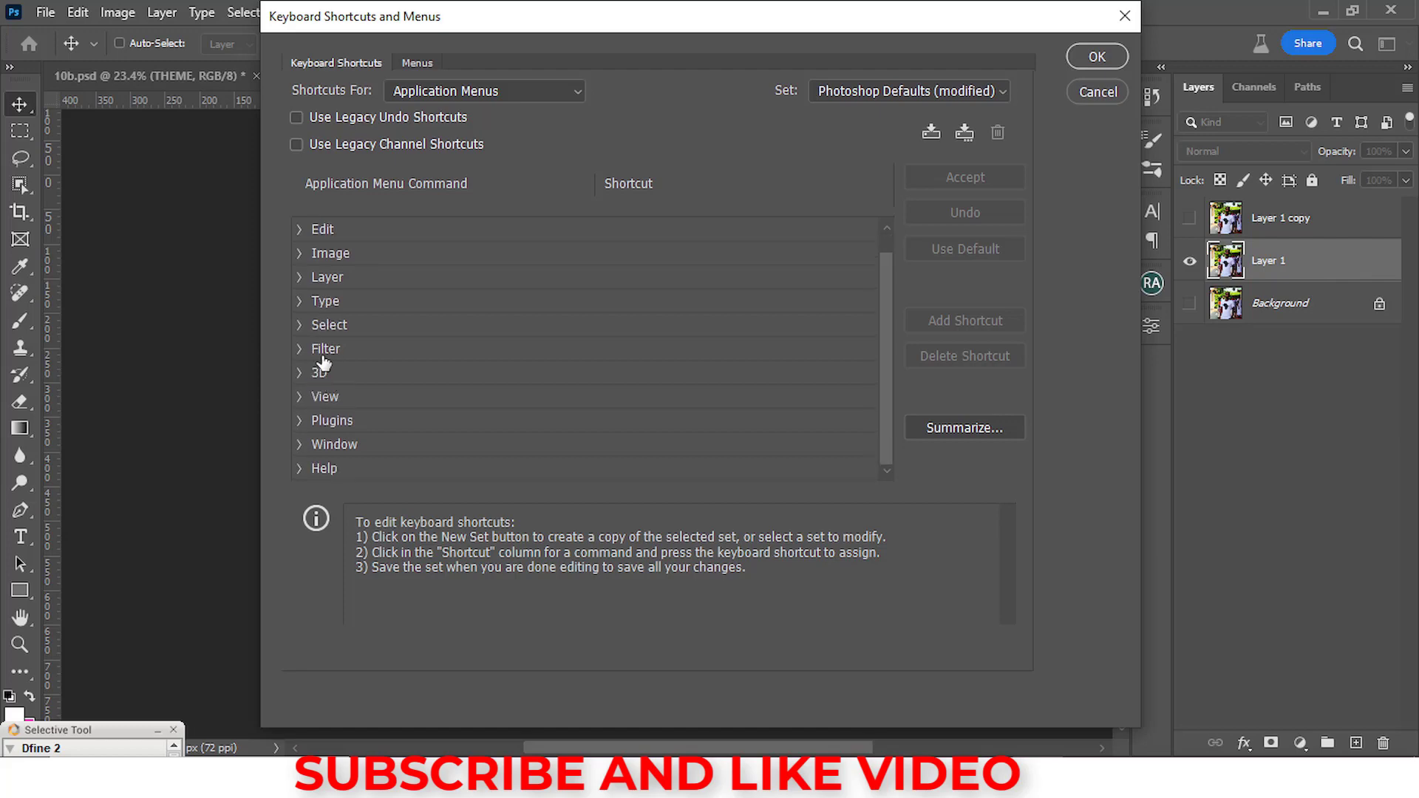
pyautogui.click(300, 349)
# - Assign Ctrl+B to the Gaussian Blur command in the Blur group, accept the assignment and close the shortcut settings
pyautogui.scroll(-7, 444, 380)
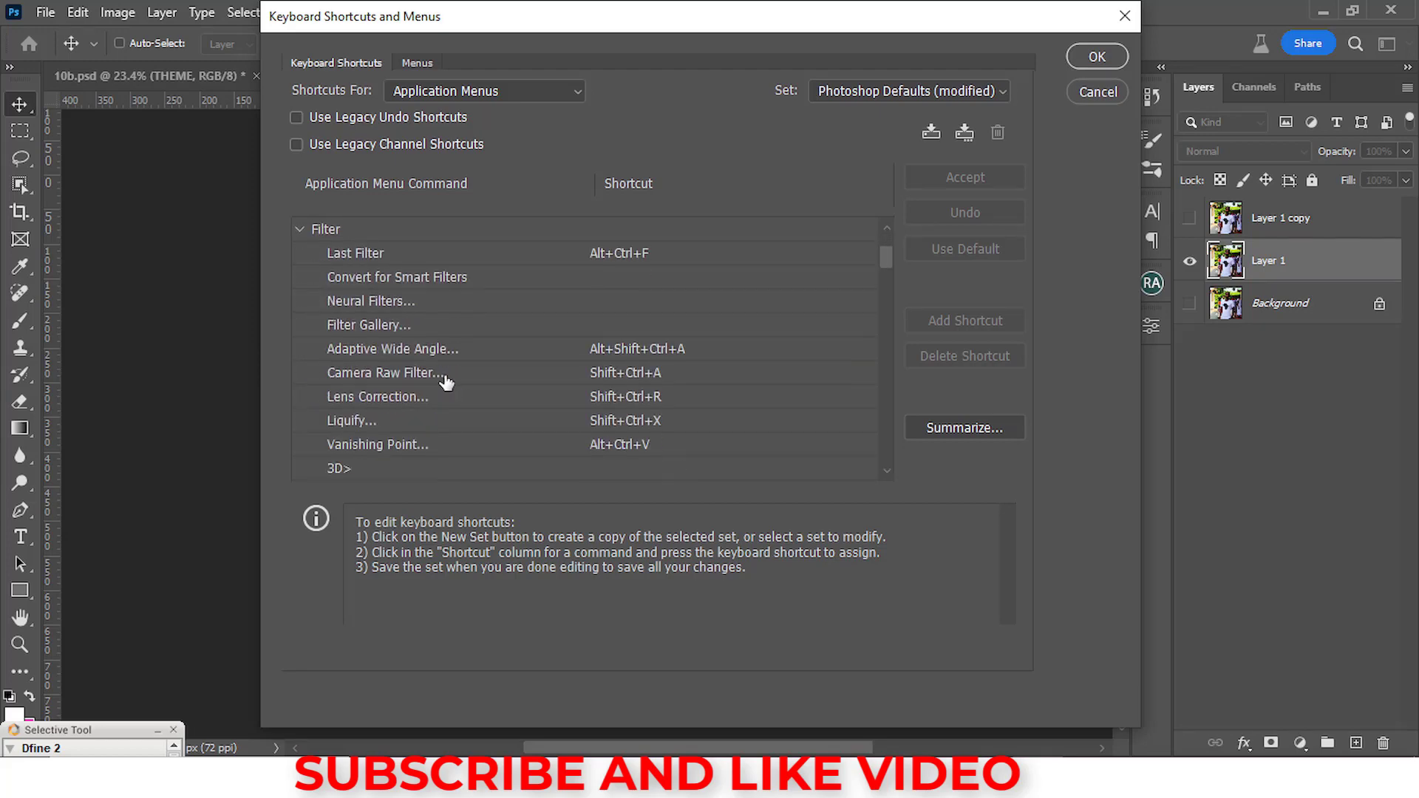
pyautogui.scroll(-2, 348, 418)
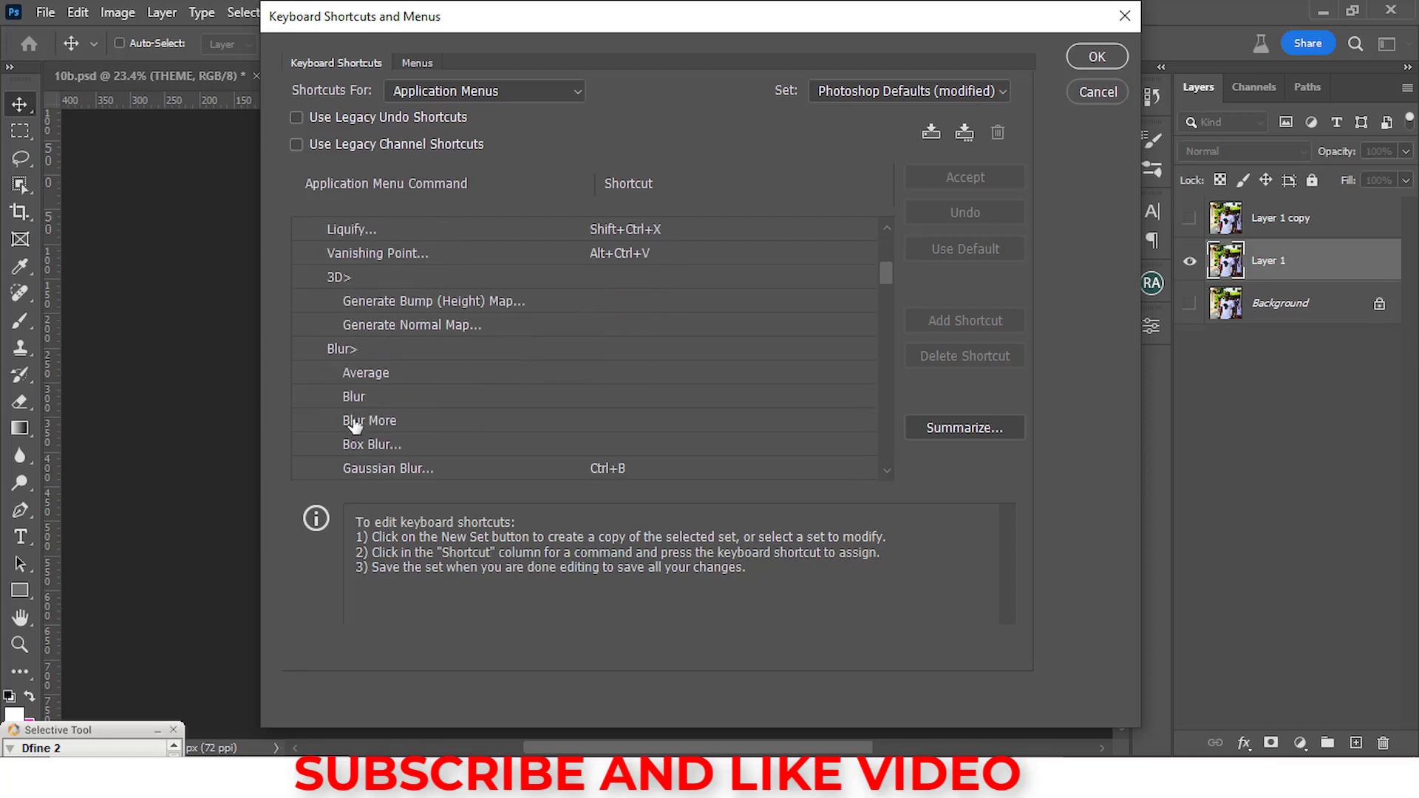
pyautogui.click(355, 397)
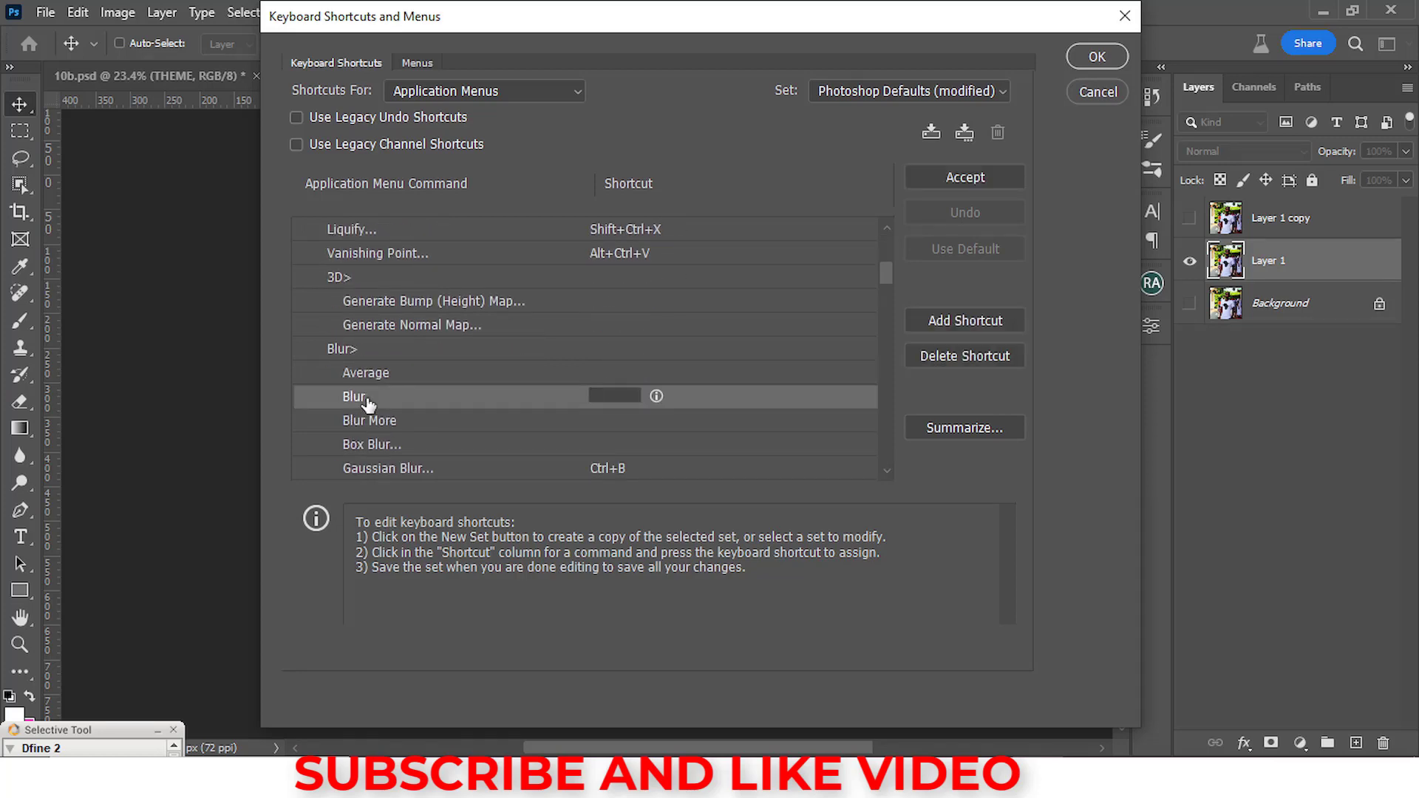
pyautogui.click(343, 355)
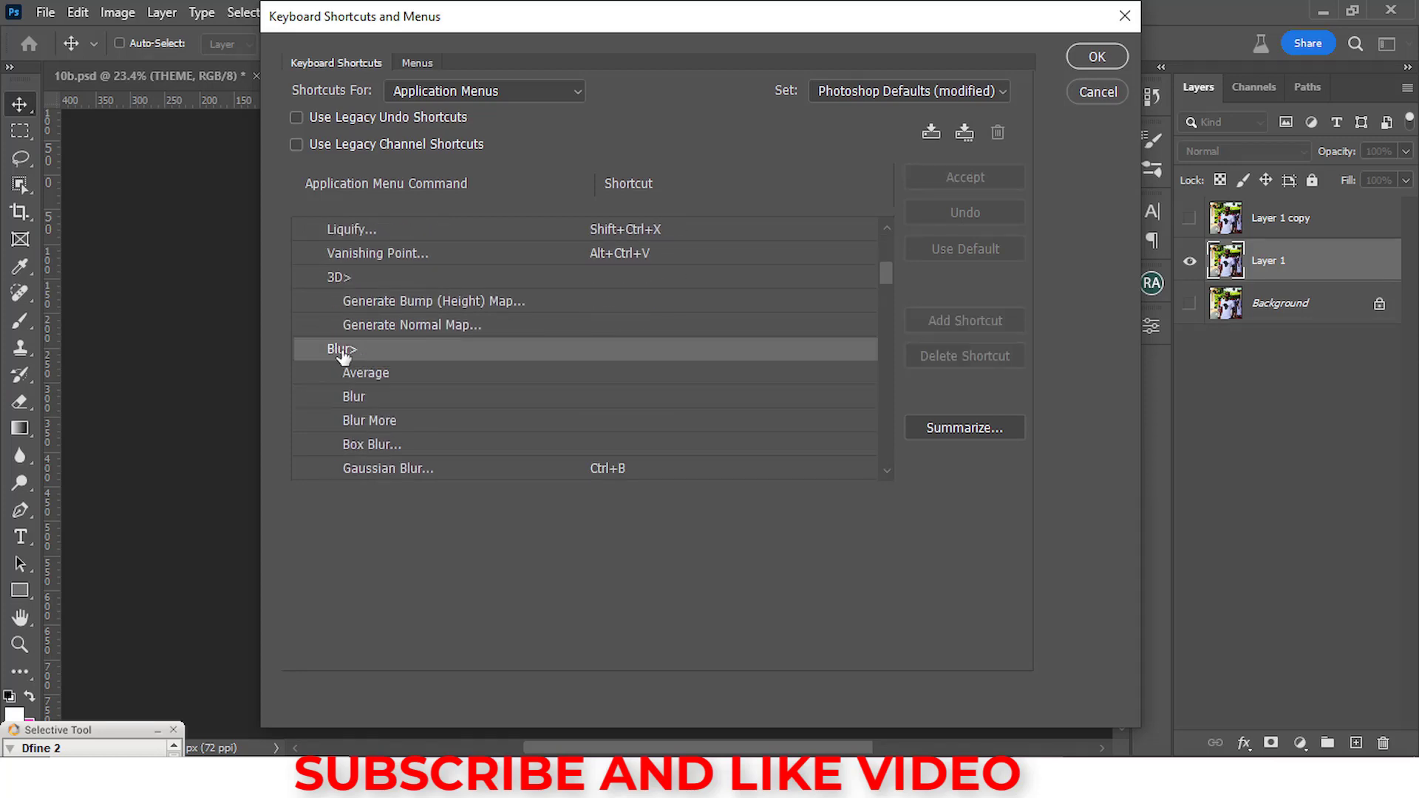
pyautogui.scroll(-1, 375, 447)
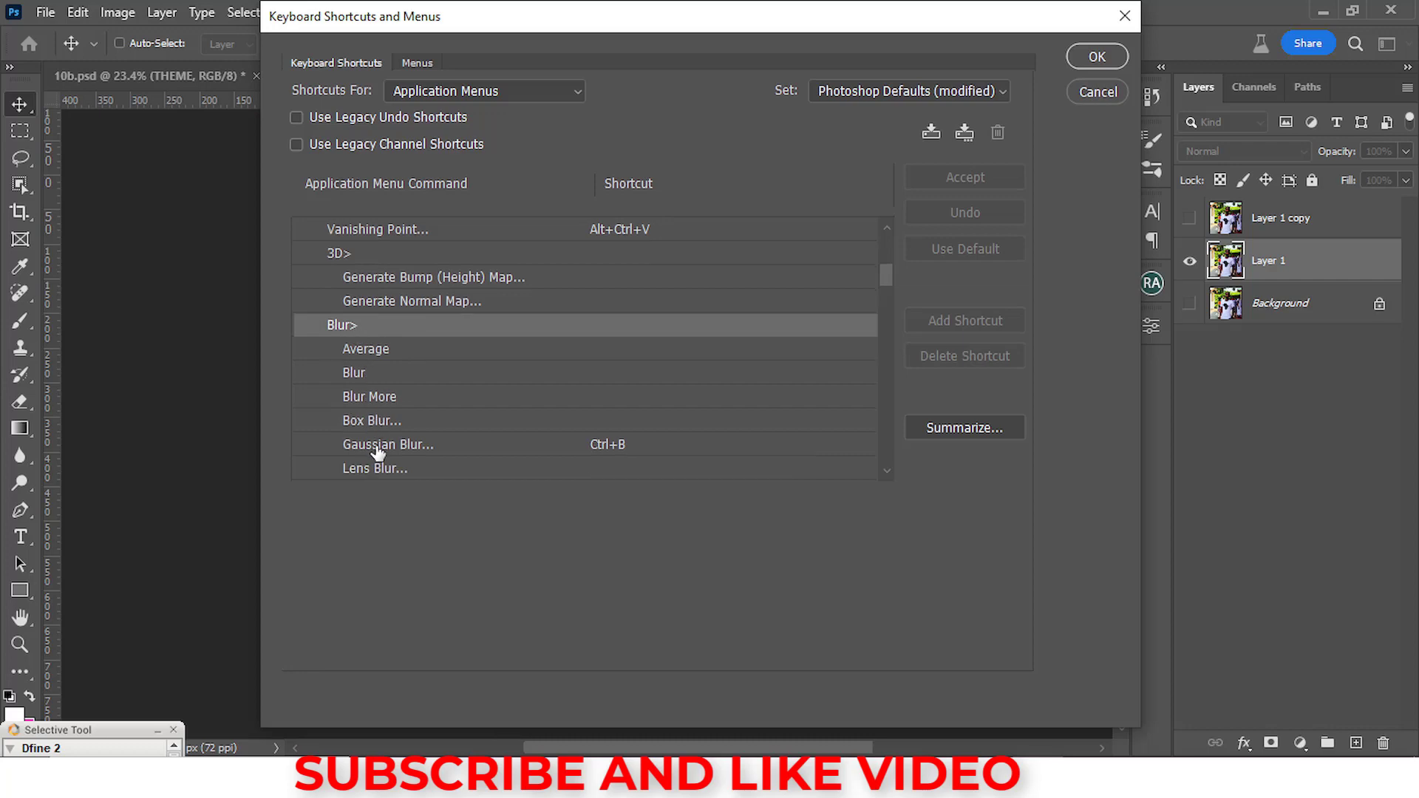
pyautogui.click(605, 447)
pyautogui.press('ctrl')
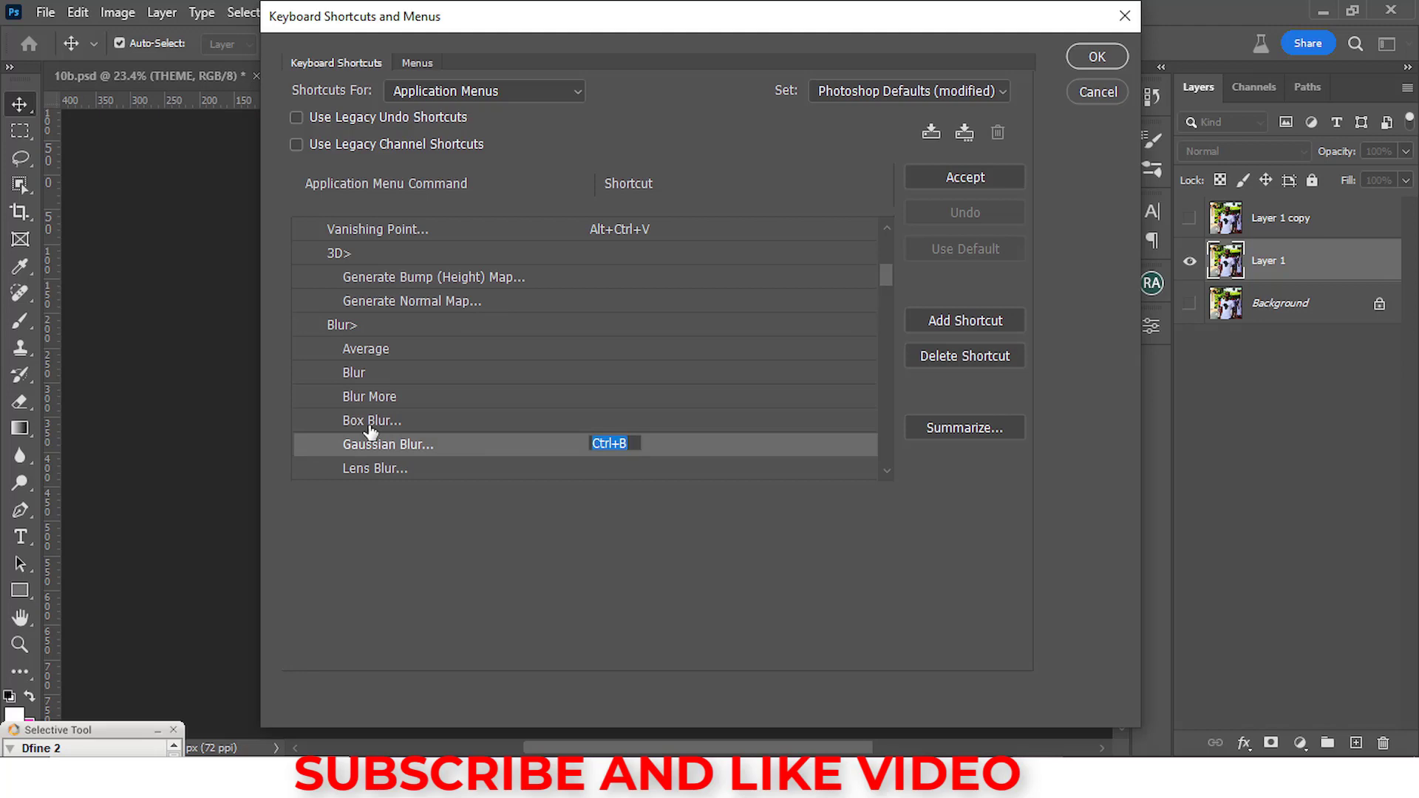
pyautogui.hotkey('ctrl', 'g')
pyautogui.hotkey('ctrl', 'b')
pyautogui.click(955, 176)
pyautogui.click(1080, 59)
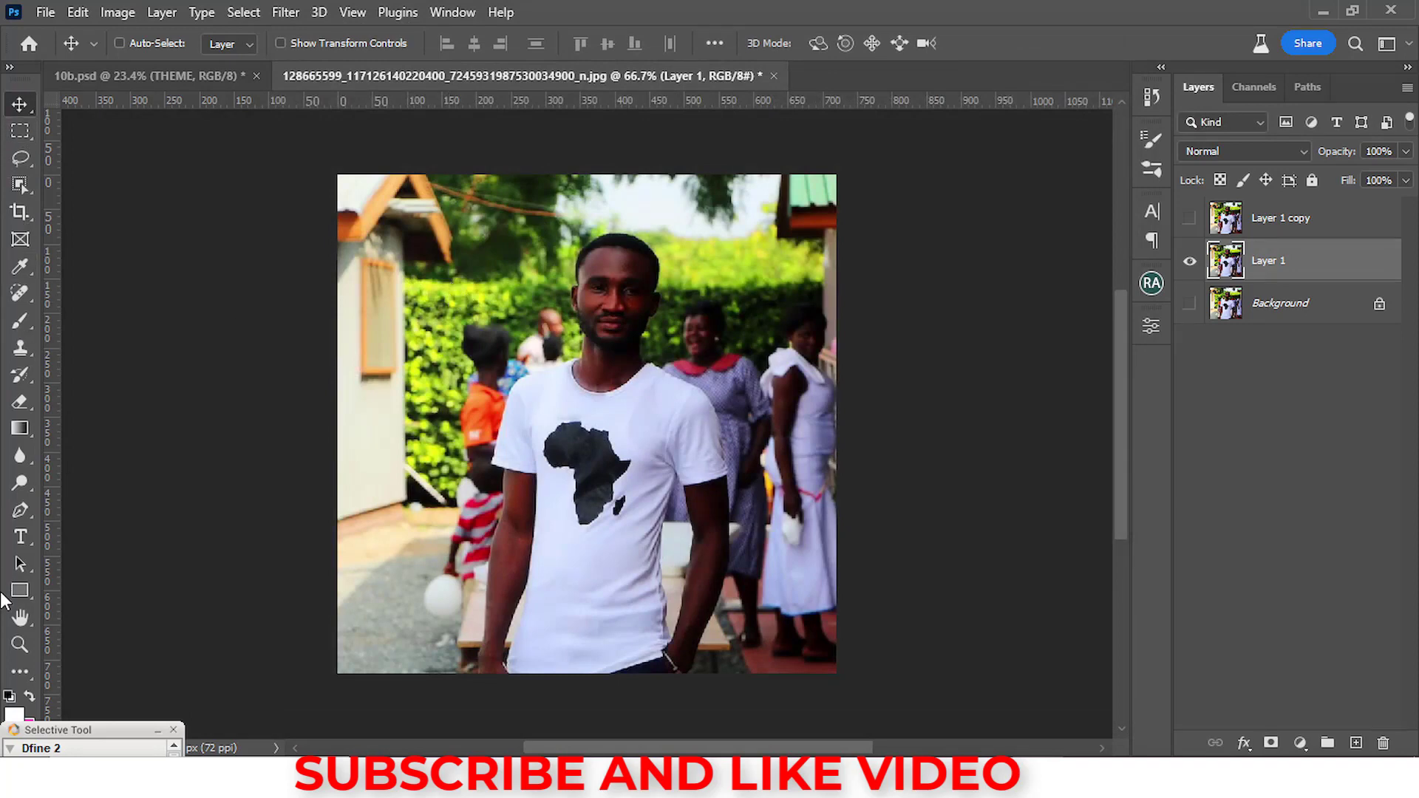
# - Examine the shortcut letters listed for the Move, Brush and Pen tool groups
pyautogui.click(19, 107)
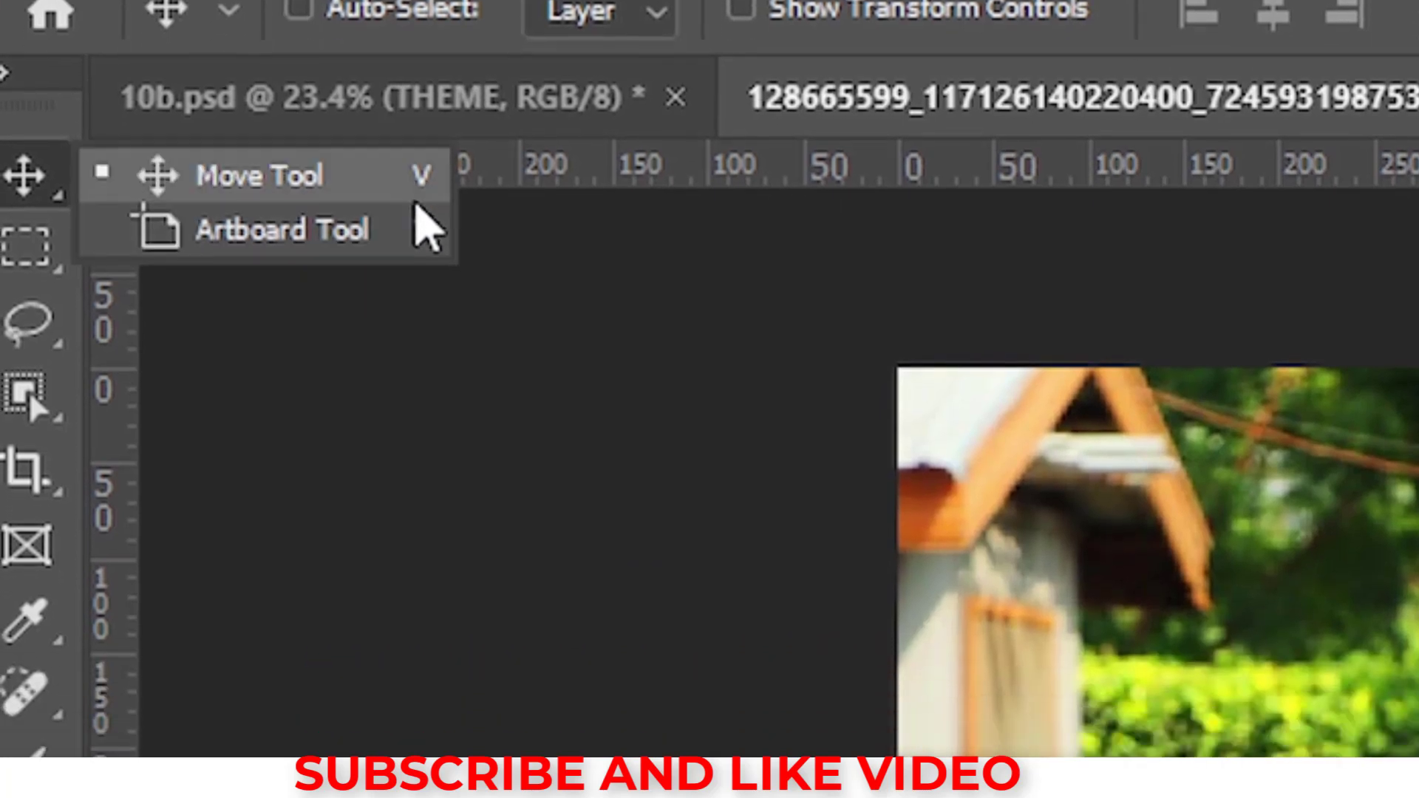
pyautogui.click(417, 341)
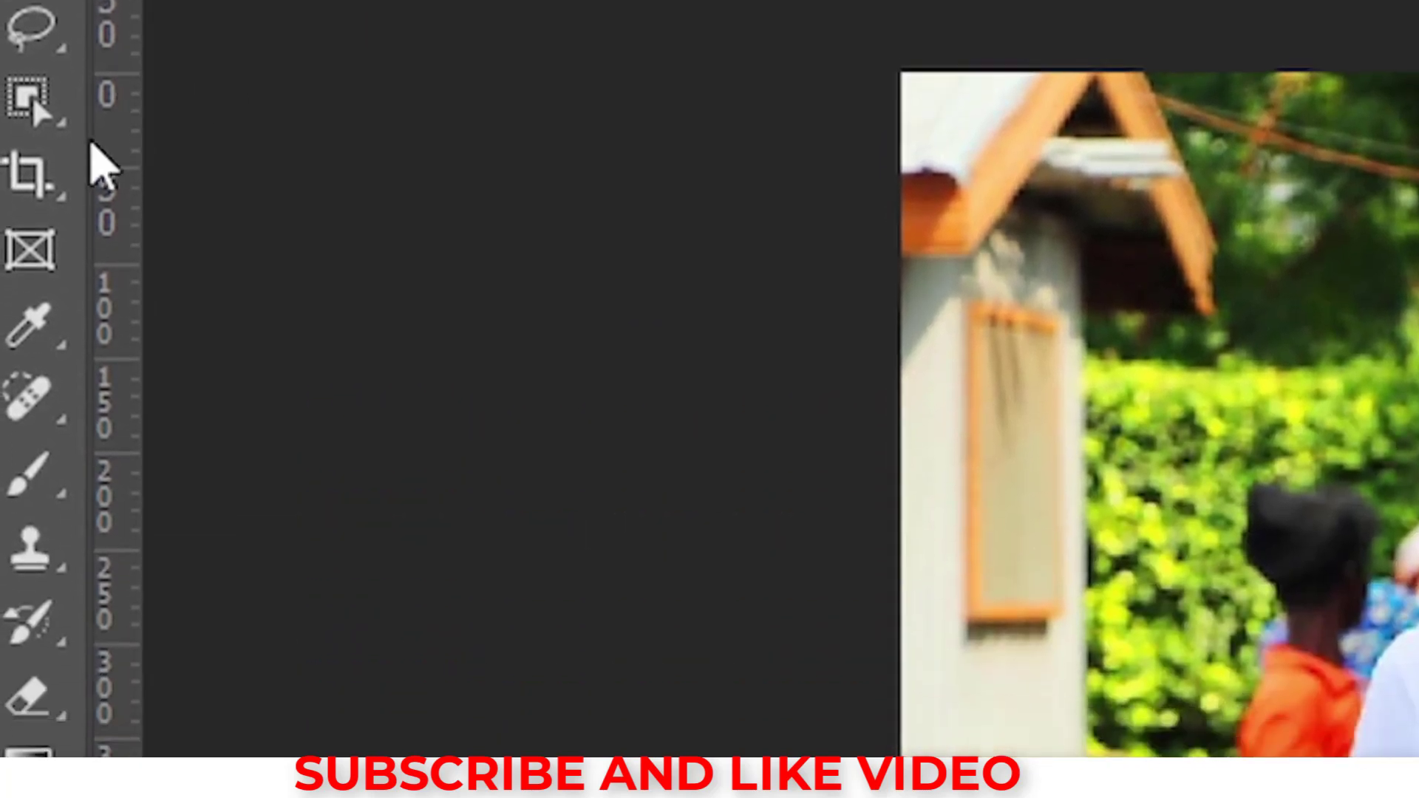
pyautogui.click(30, 480)
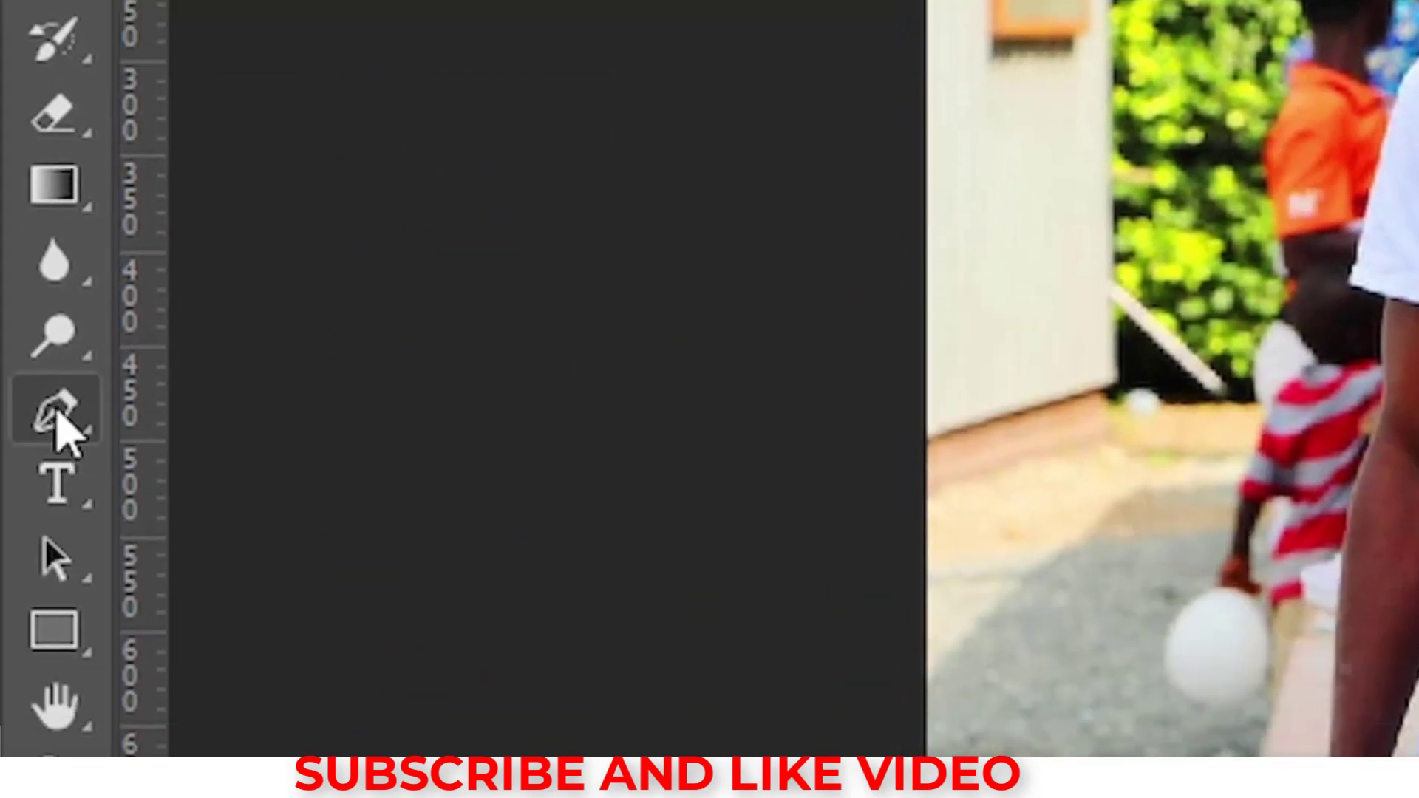
pyautogui.click(59, 432)
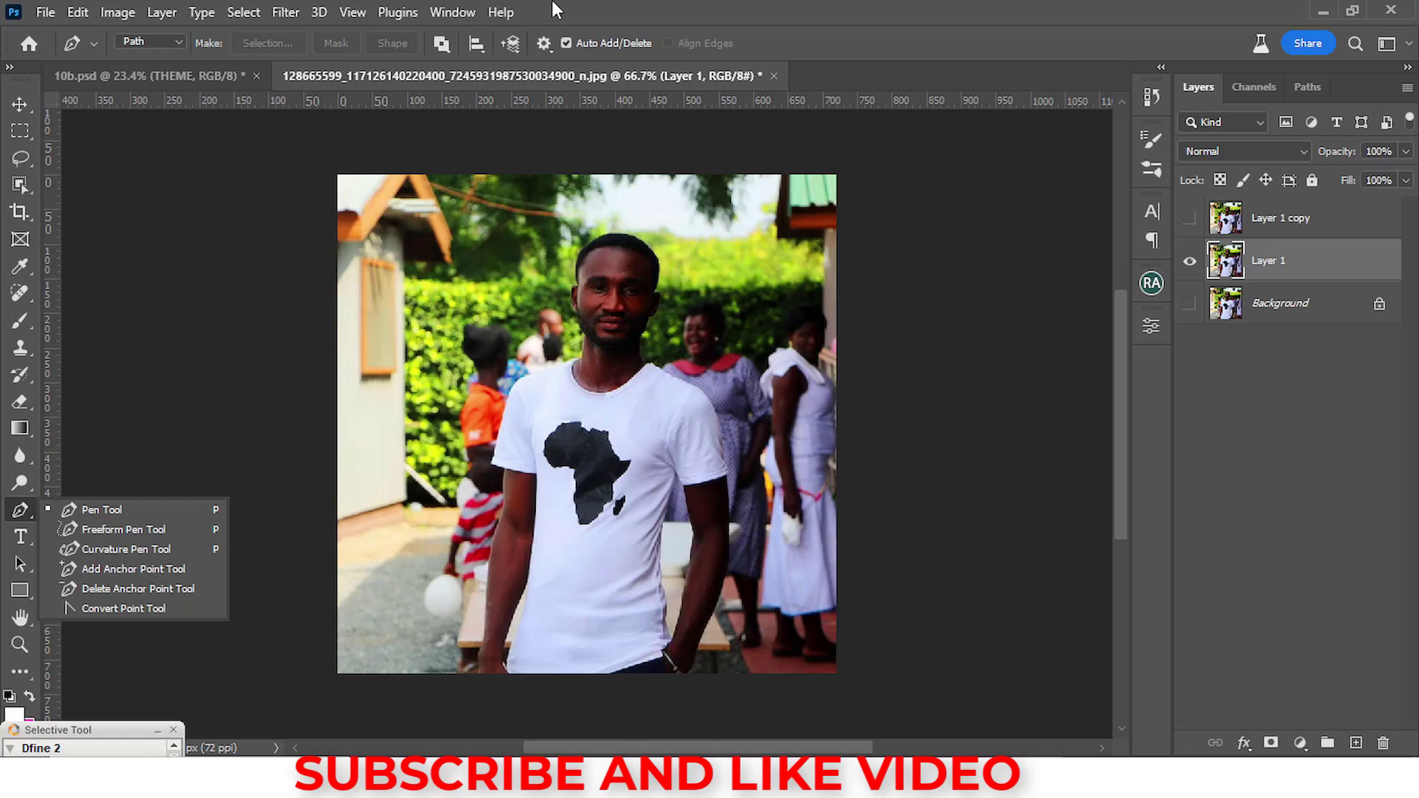
pyautogui.press('Escape')
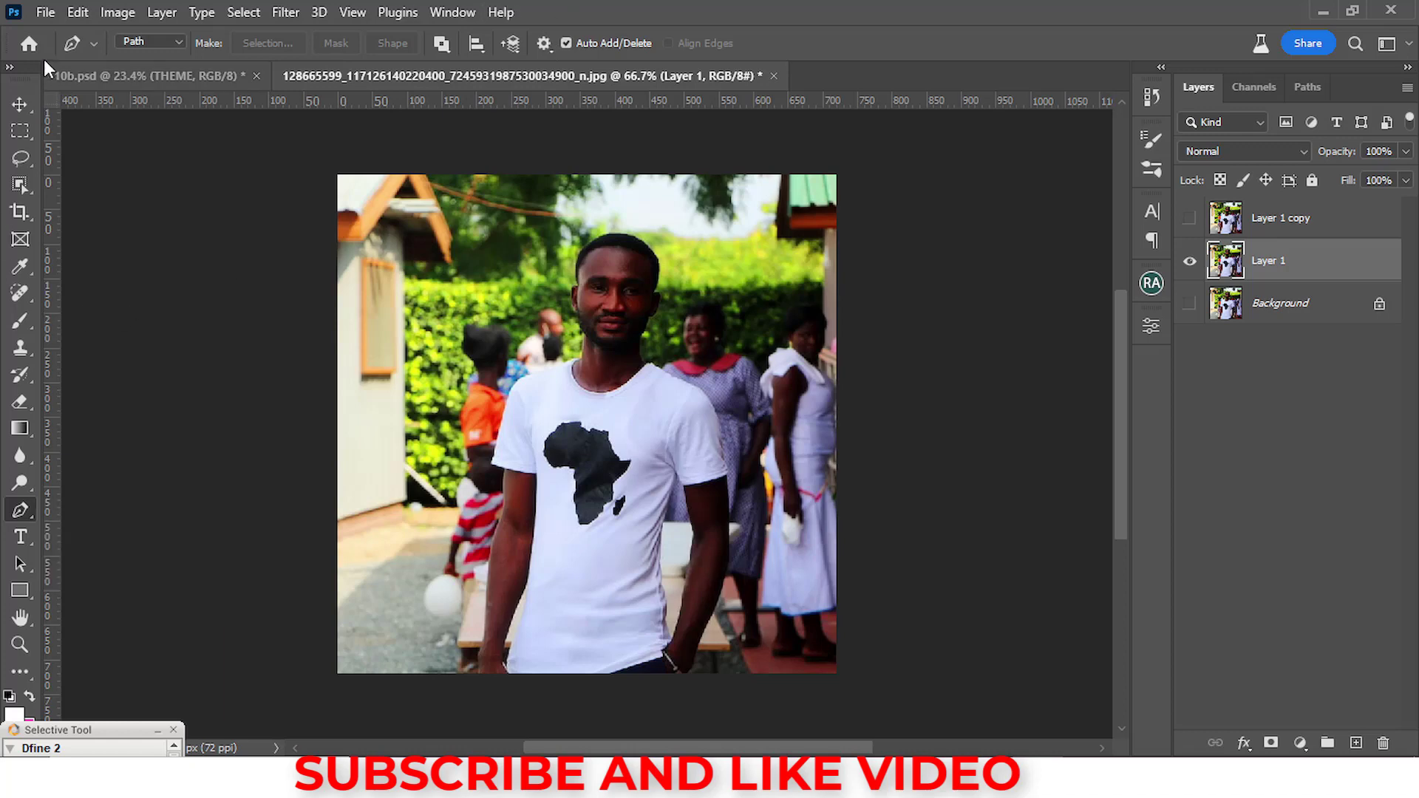
# - Switch from the Move tool to the Brush tool and finally to the Pen tool
pyautogui.press('v')
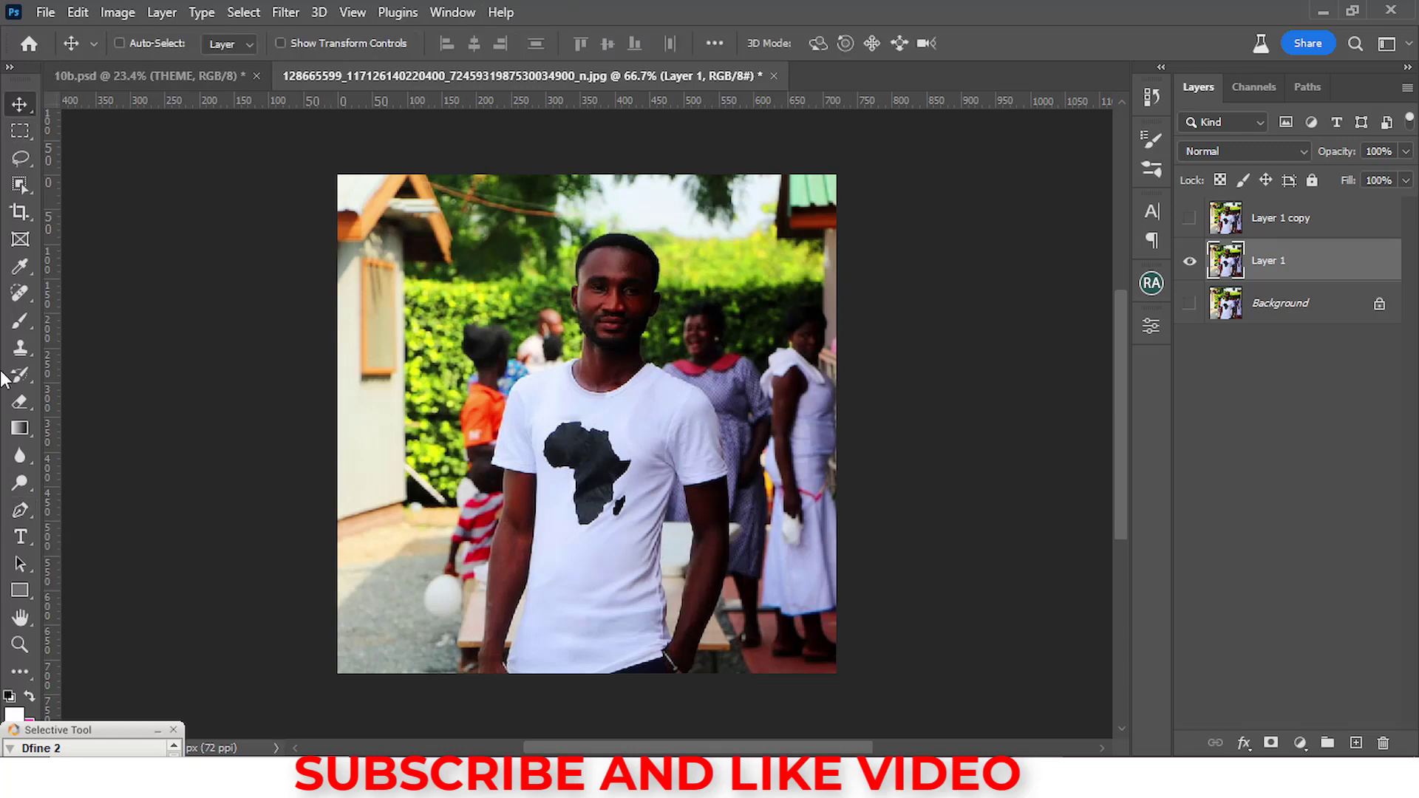
pyautogui.press('b')
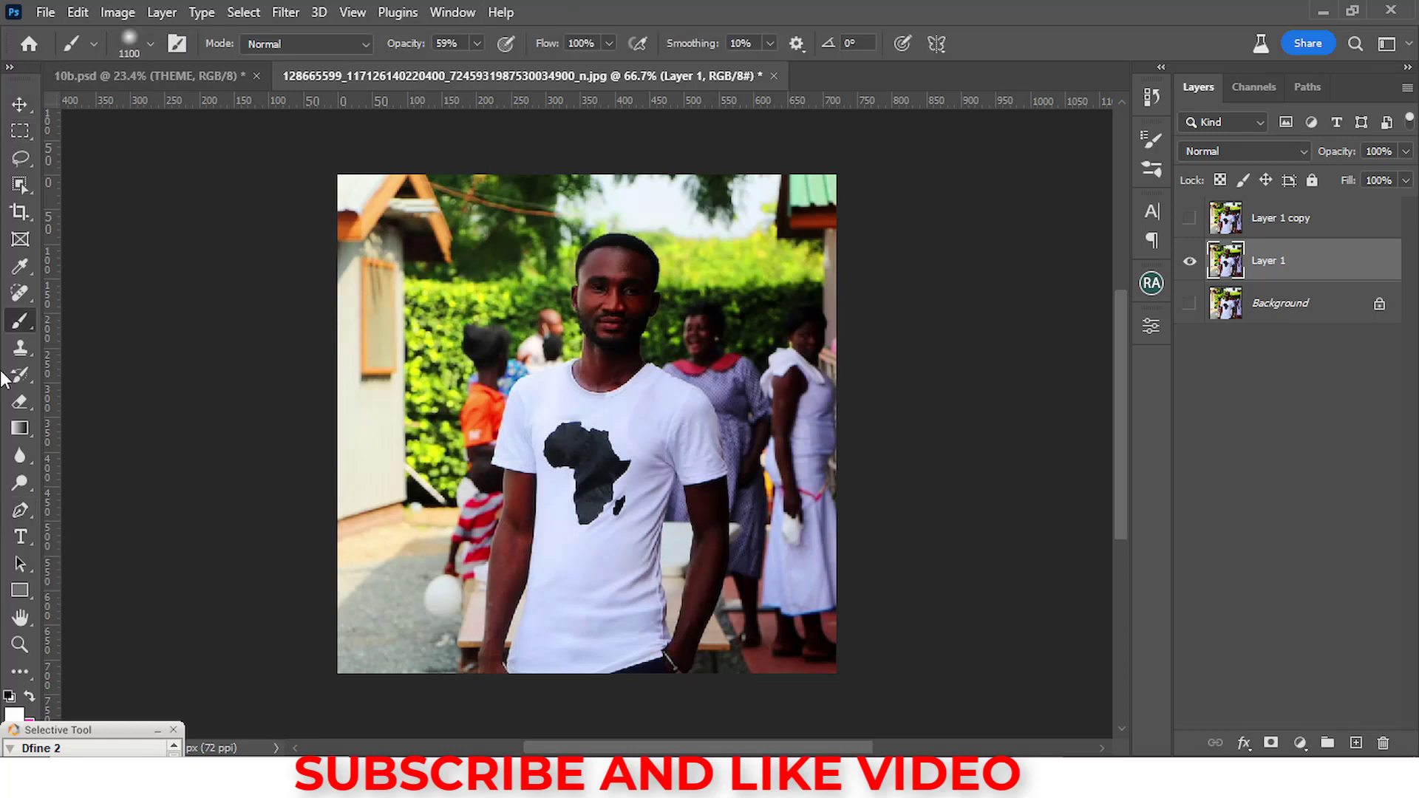
pyautogui.press('p')
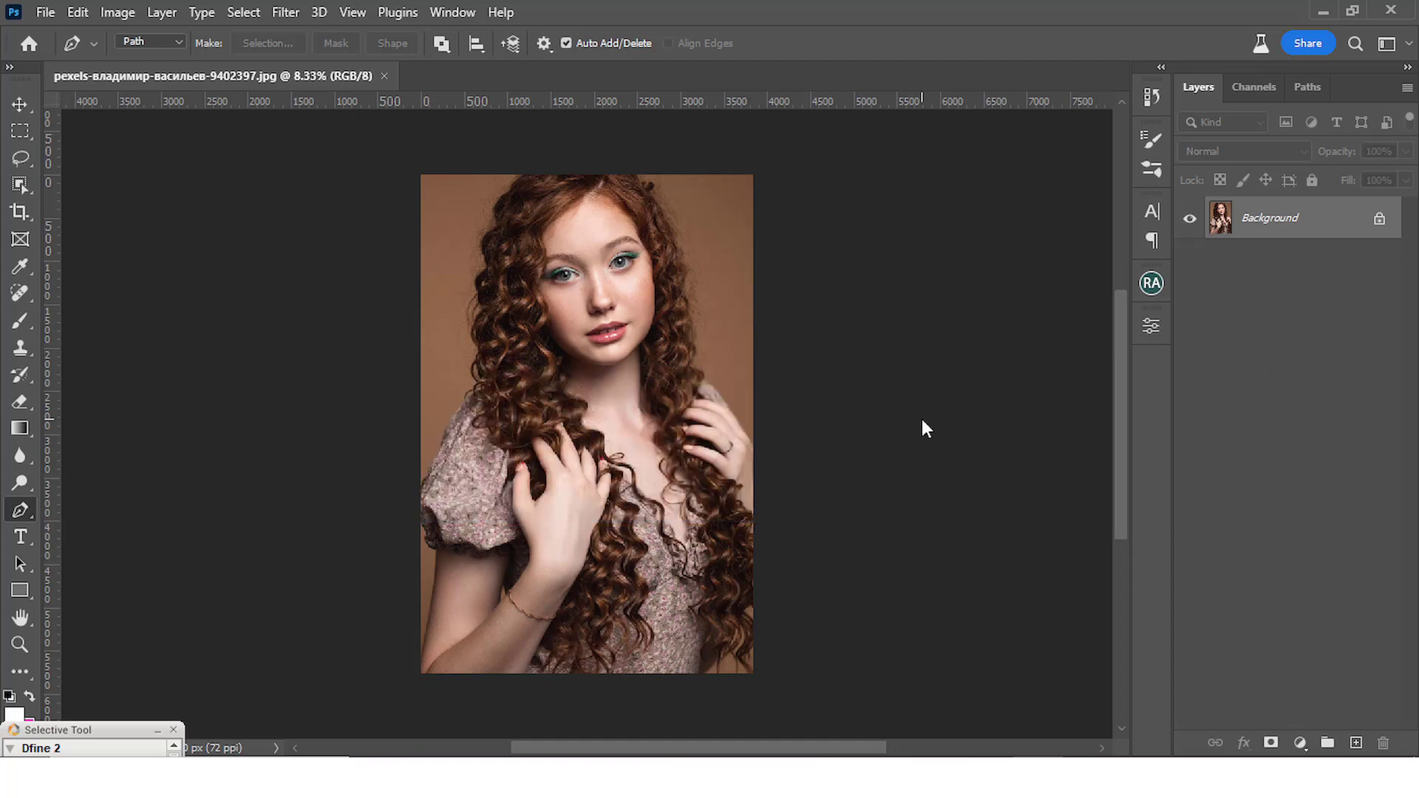
# - Duplicate the Background layer of the curly-haired woman's portrait and hide the original
pyautogui.hotkey('ctrl', 'j')
pyautogui.click(1190, 261)
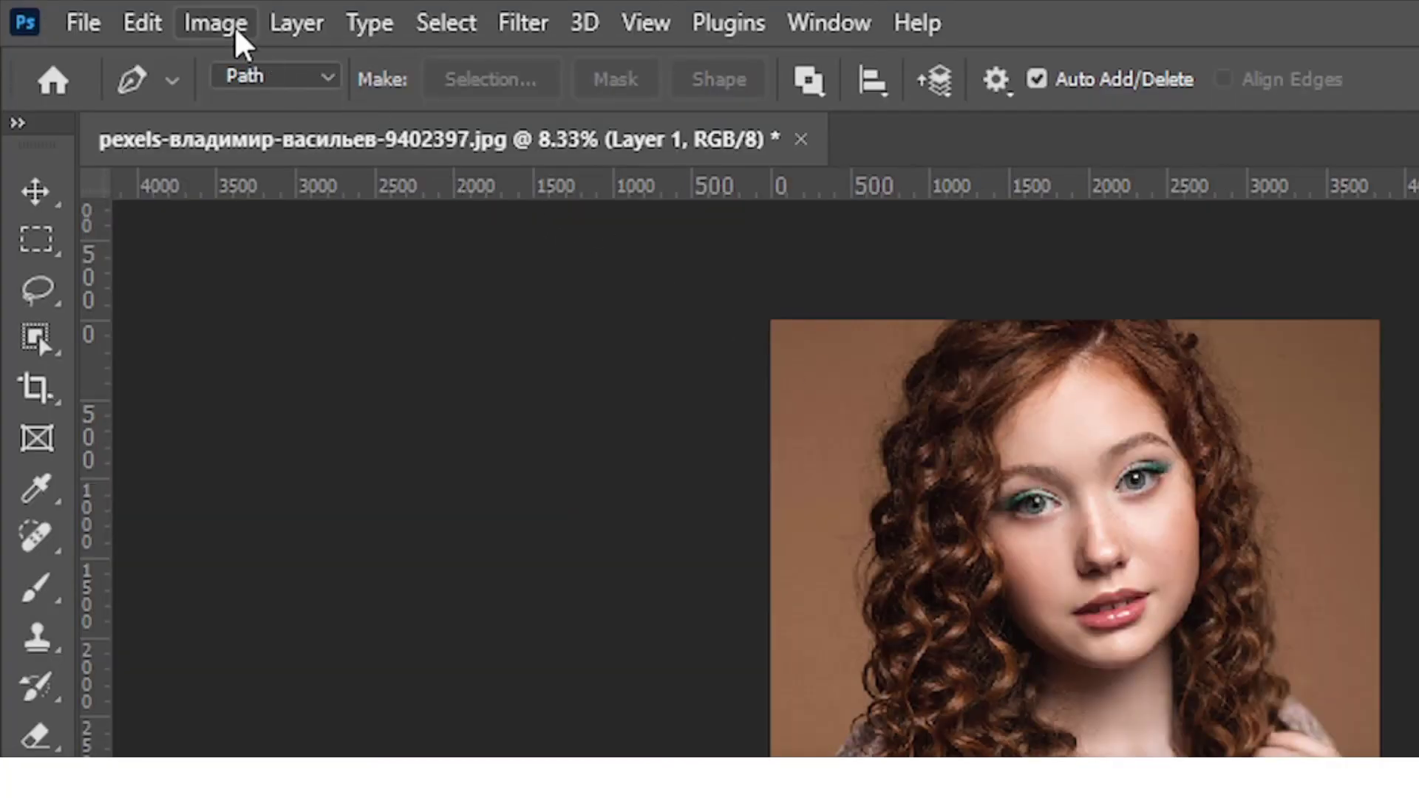
# - Apply Levels to Layer 1, raising the black output level and lowering the white output level to flatten the contrast
pyautogui.click(215, 23)
pyautogui.moveTo(266, 132)
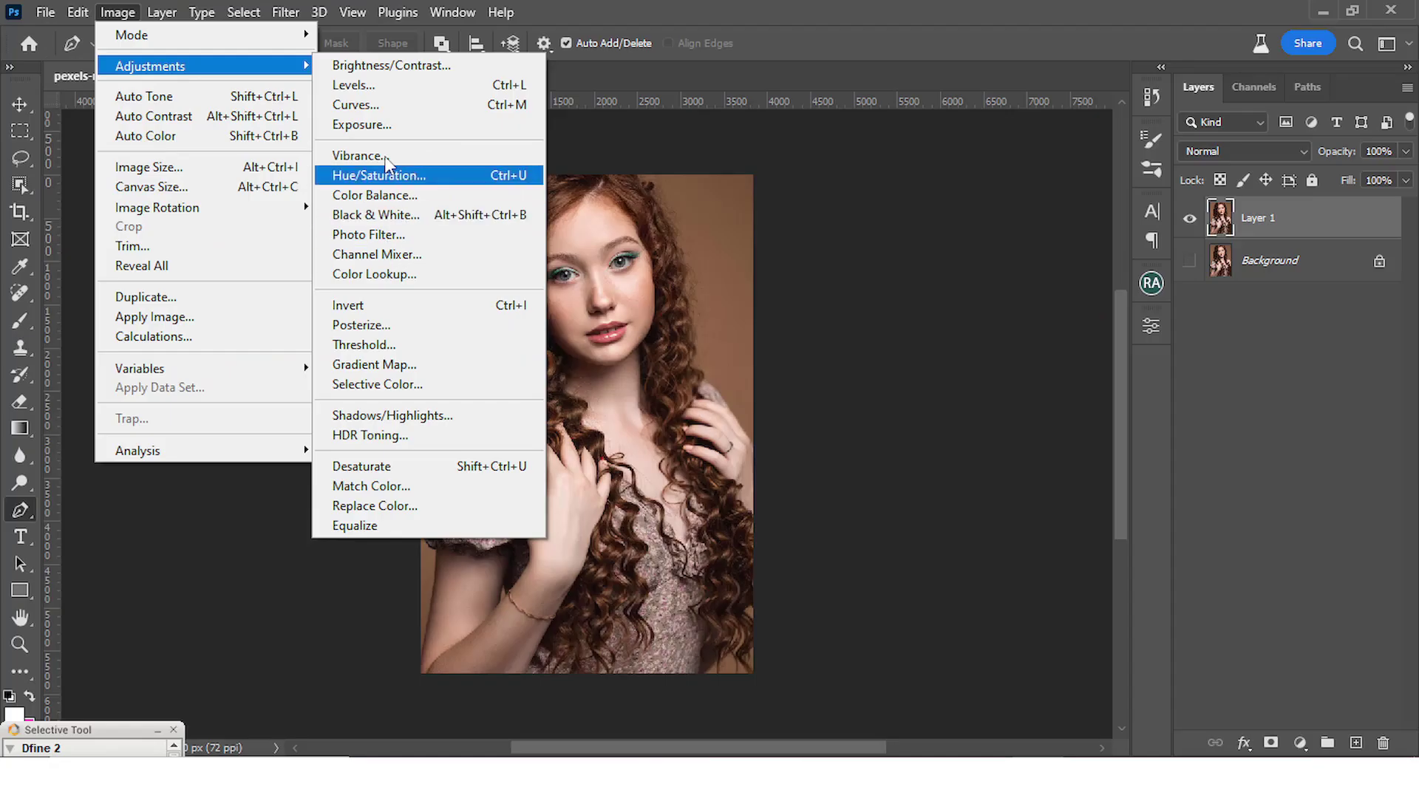
pyautogui.click(374, 87)
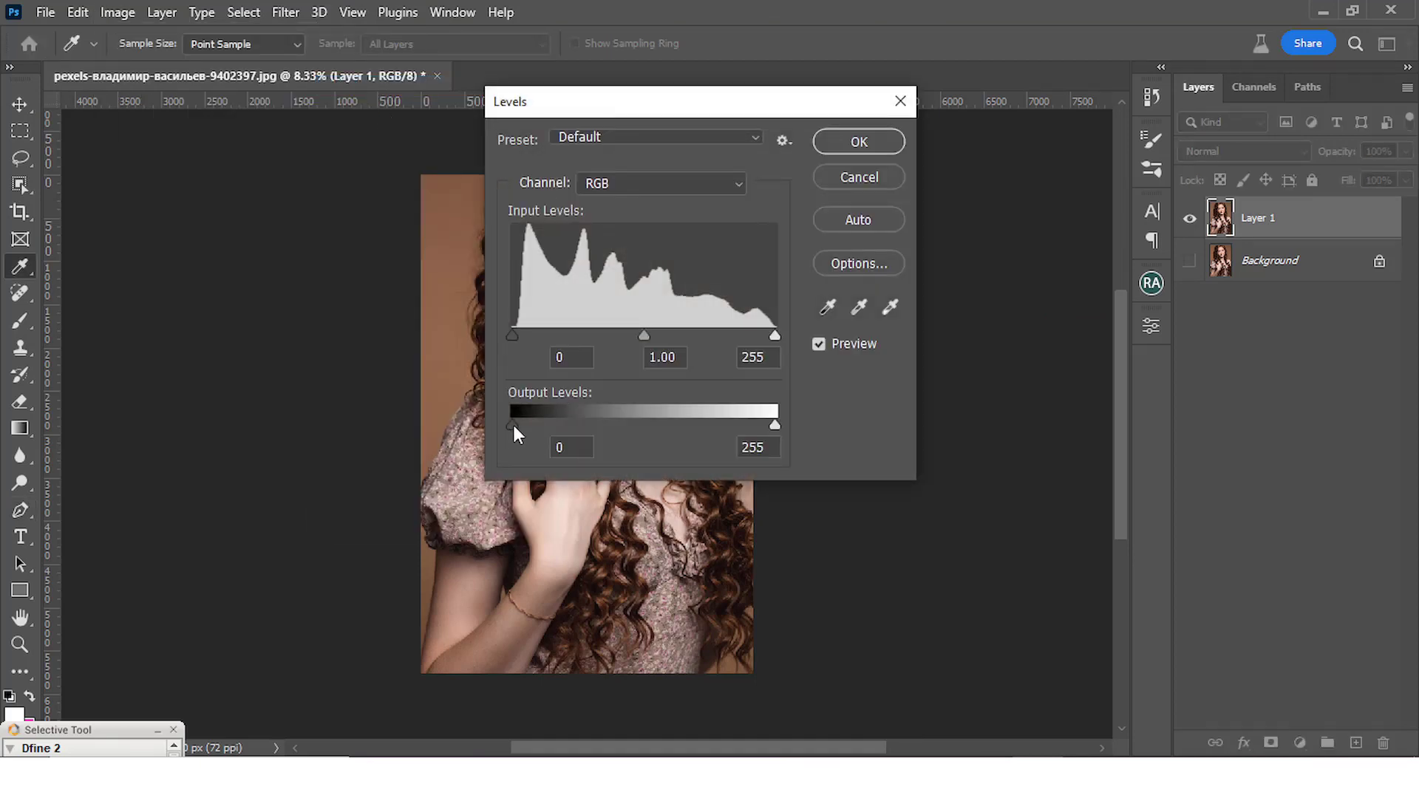
pyautogui.moveTo(516, 422); pyautogui.dragTo(553, 424)
pyautogui.moveTo(768, 422); pyautogui.dragTo(697, 425)
pyautogui.click(859, 142)
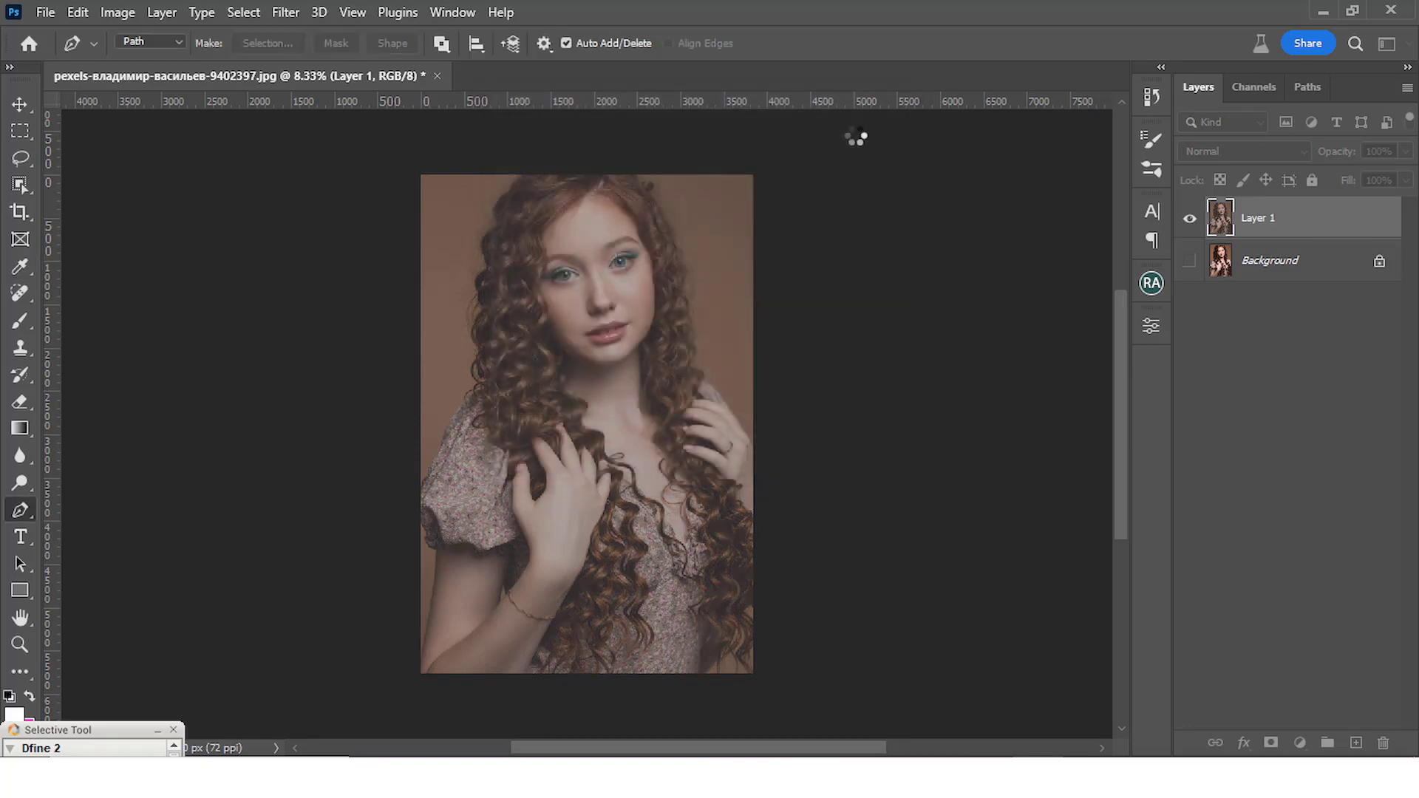
# - Posterize Layer 1 with 4 levels and apply Auto Contrast to it
pyautogui.click(116, 13)
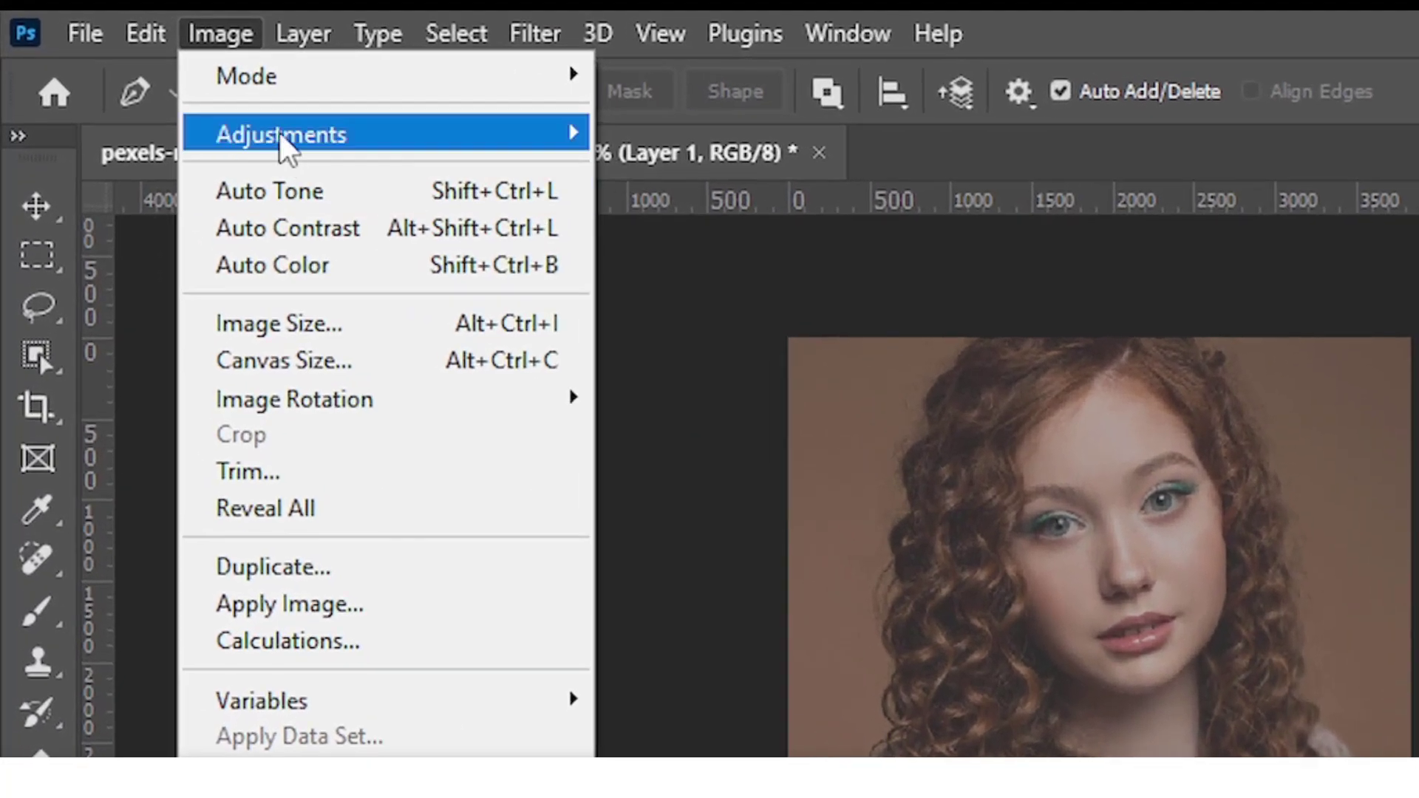
pyautogui.moveTo(162, 72)
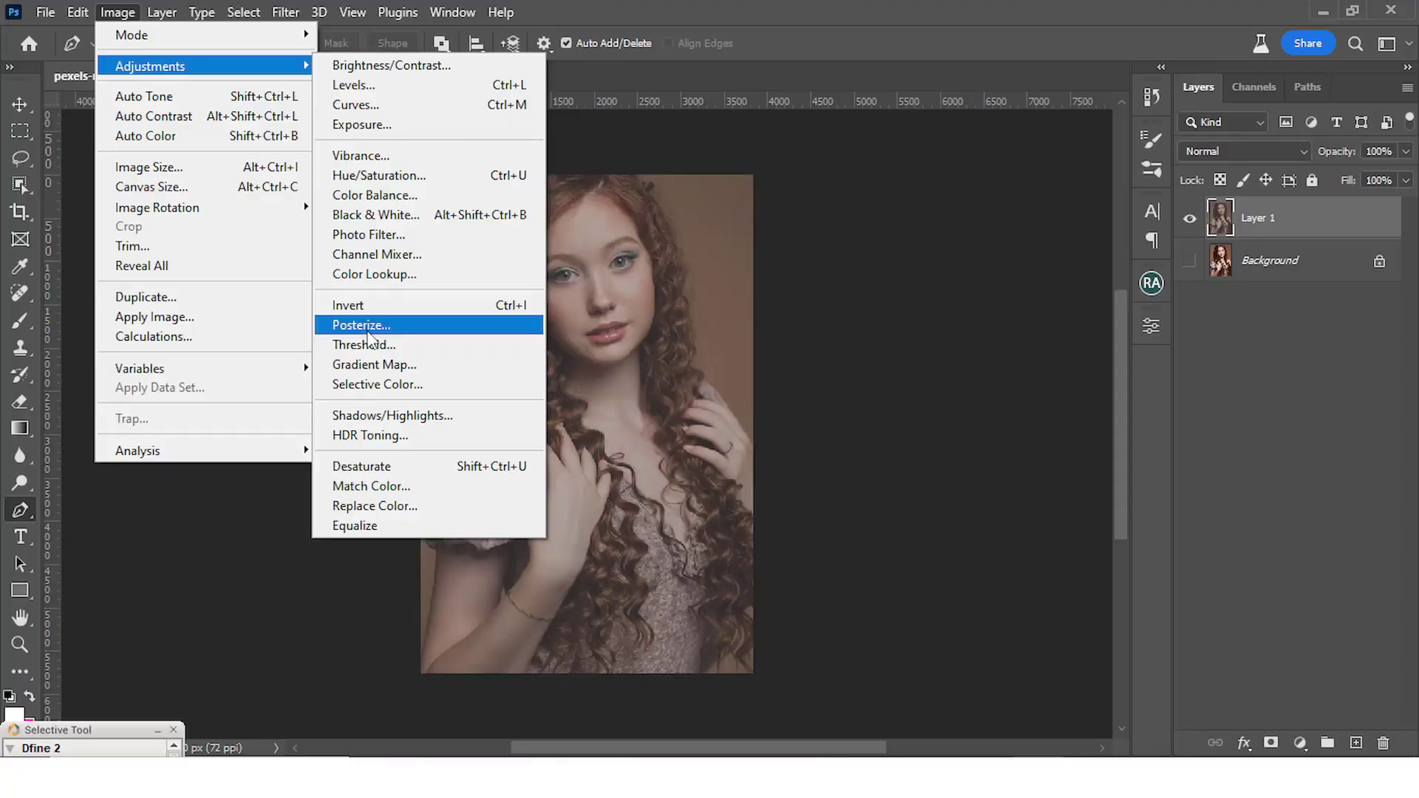
pyautogui.click(687, 620)
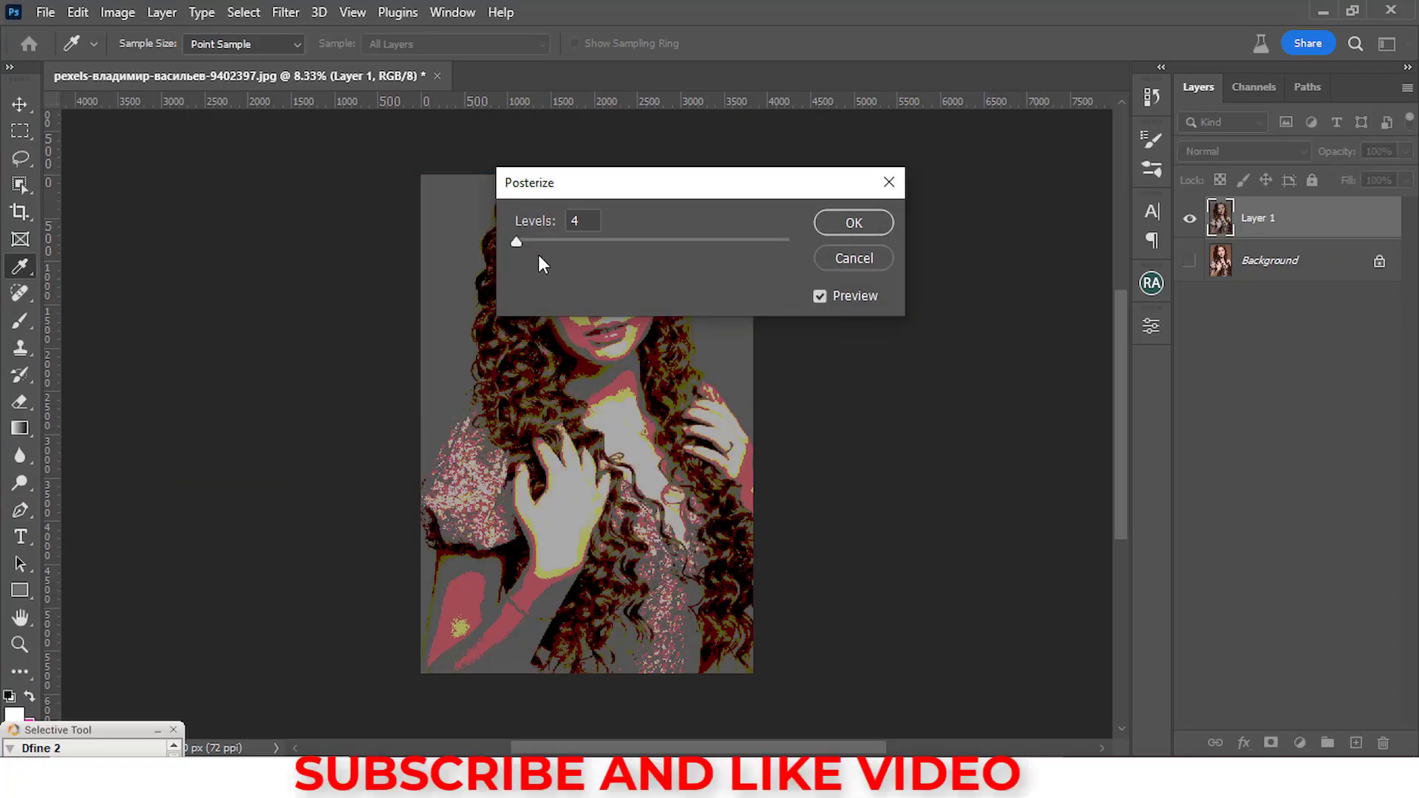
pyautogui.click(854, 222)
pyautogui.press('p')
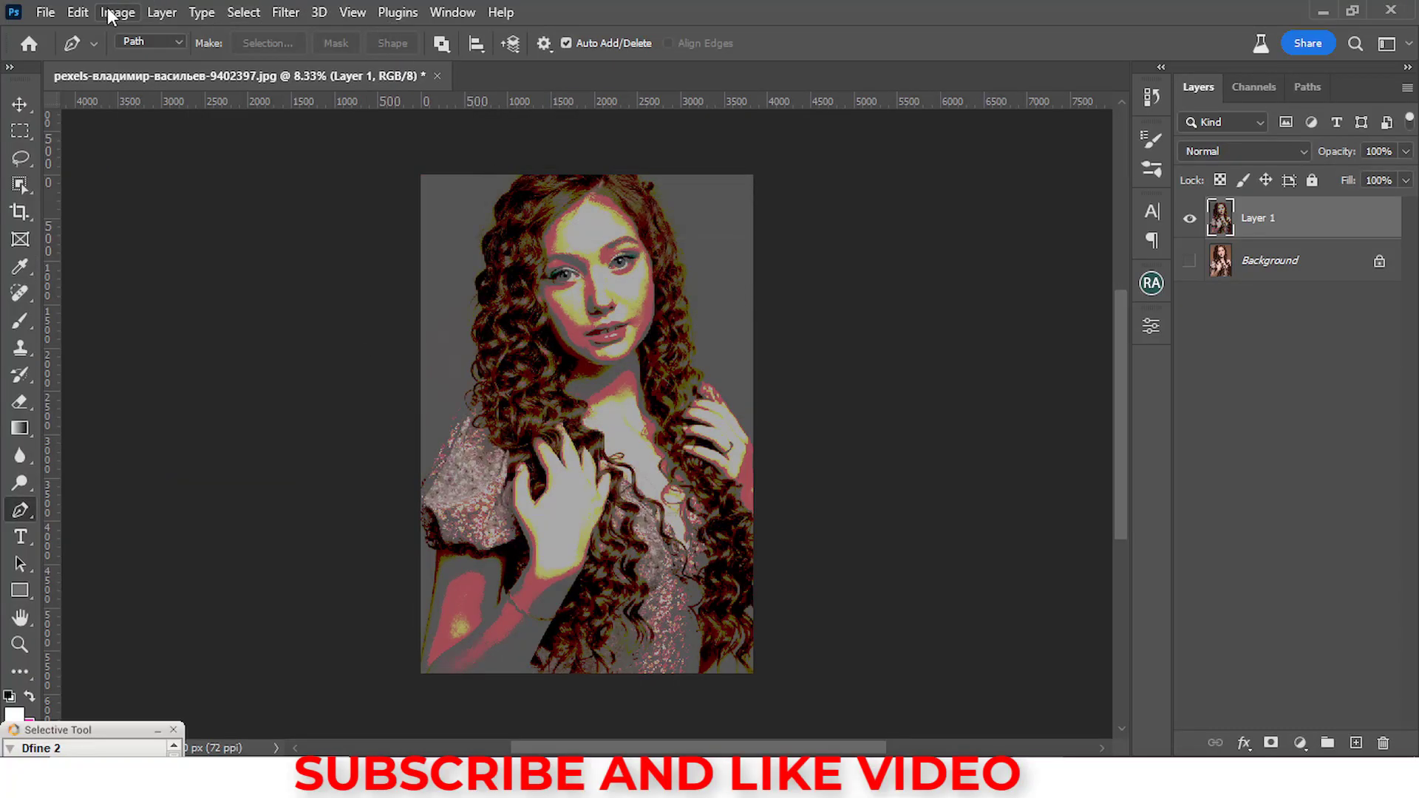
pyautogui.click(117, 12)
pyautogui.click(141, 118)
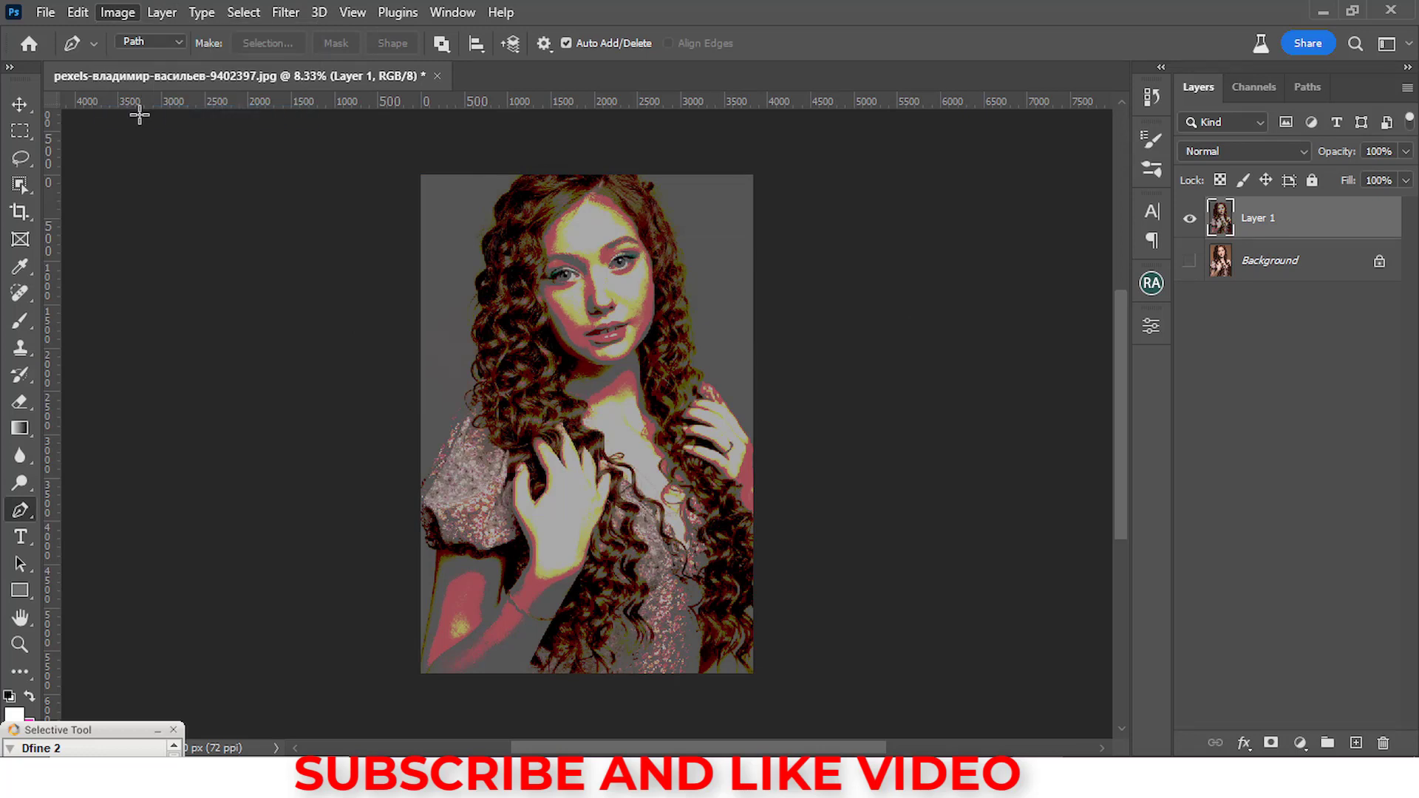
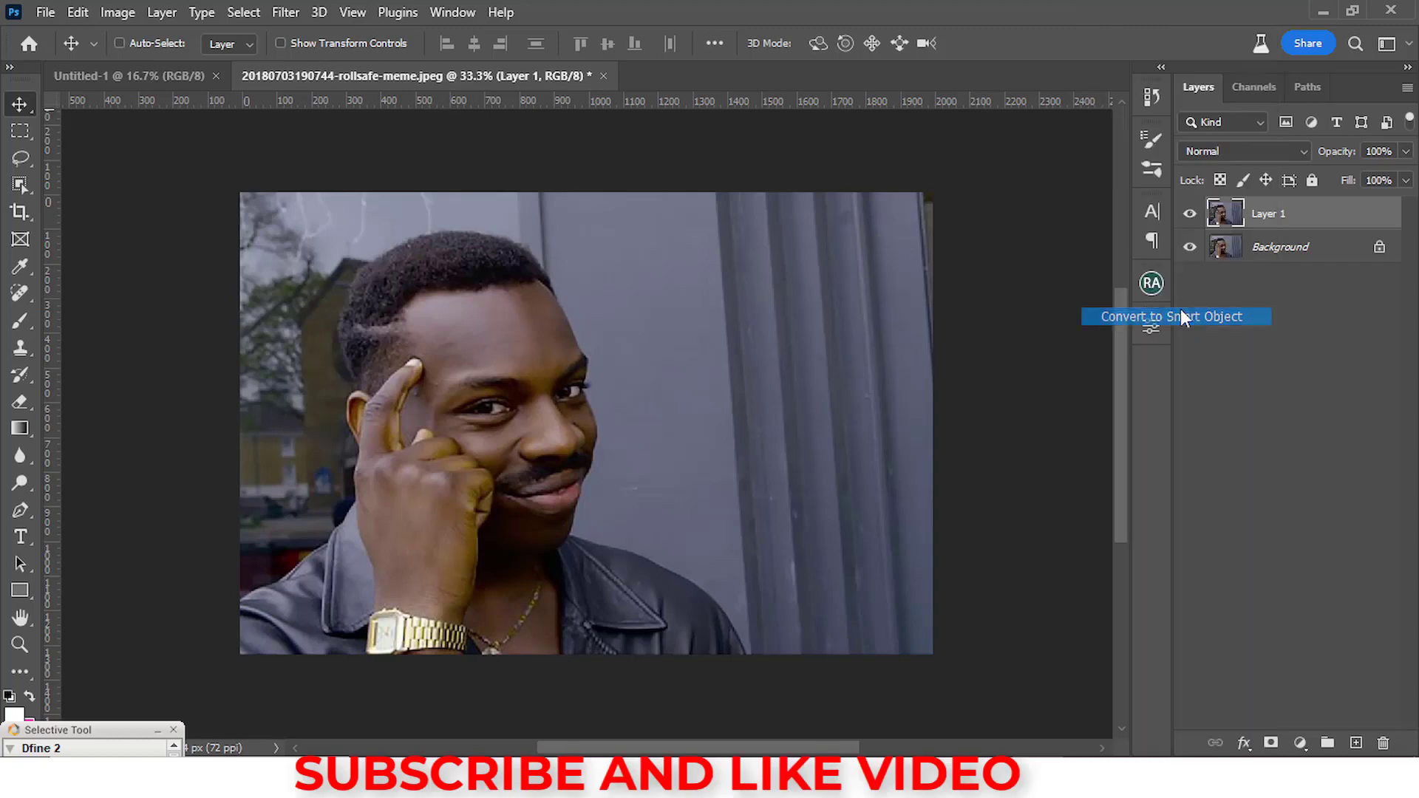
# - Apply a Gaussian Blur with a radius of 66.8 pixels as a smart filter to the Layer 1 smart object
pyautogui.click(285, 11)
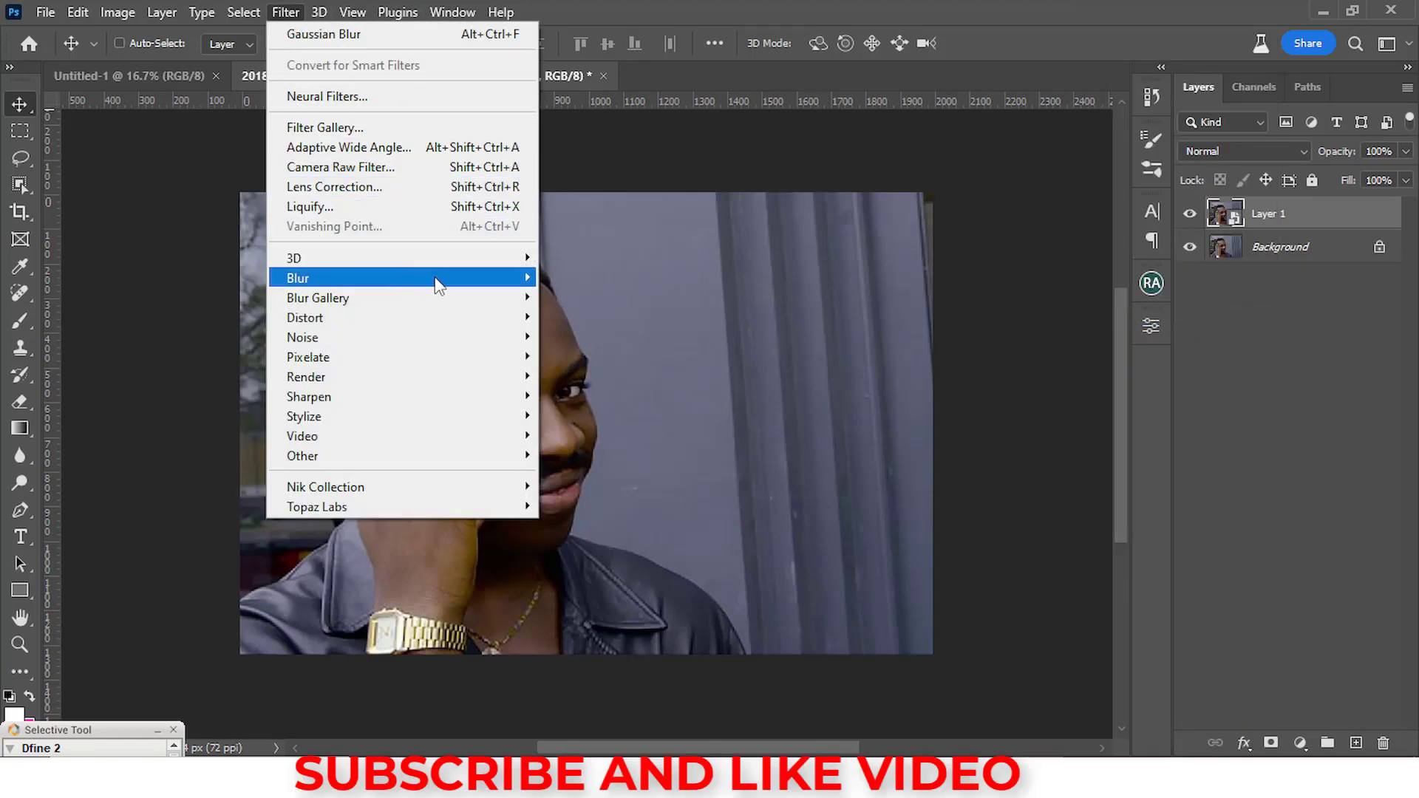
pyautogui.moveTo(491, 278)
pyautogui.click(586, 357)
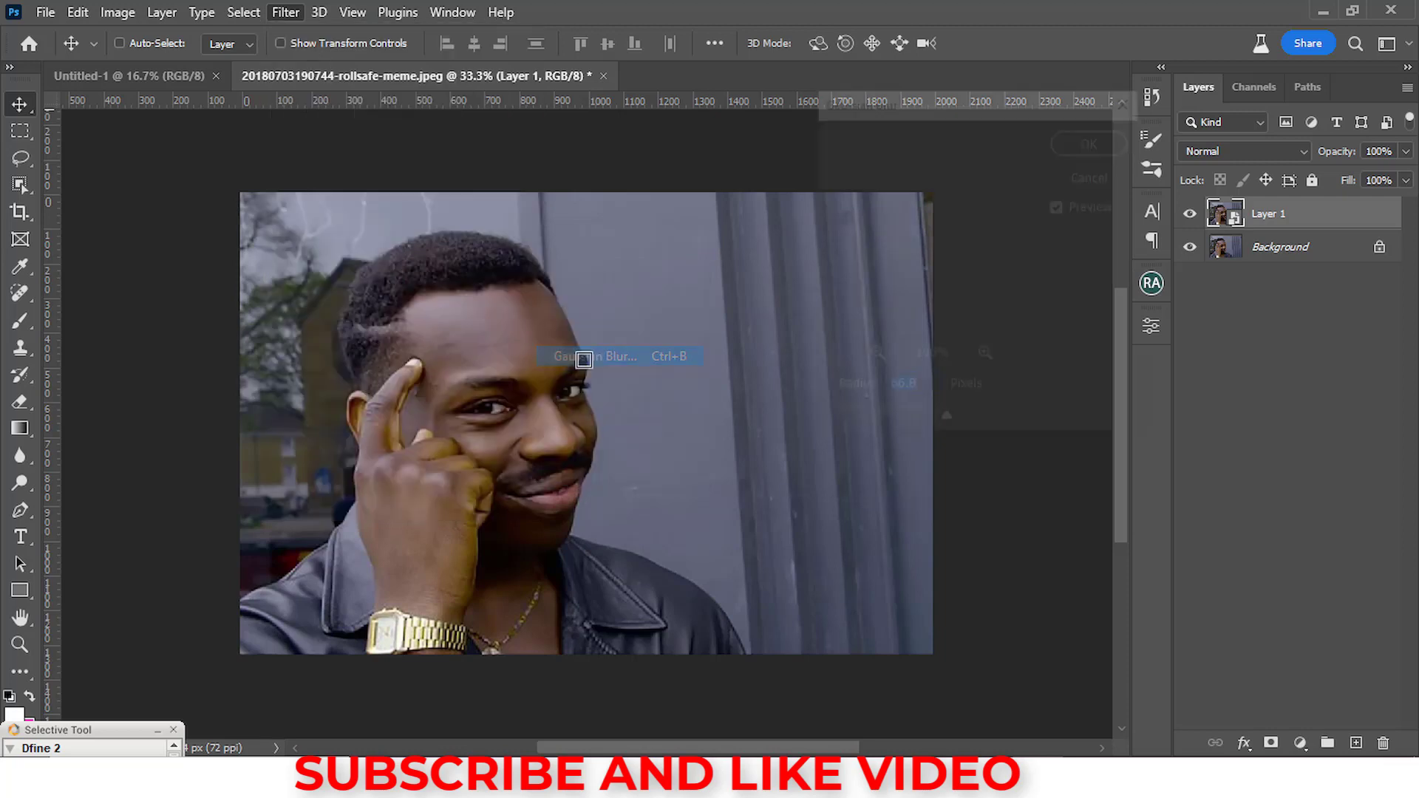
pyautogui.click(1095, 140)
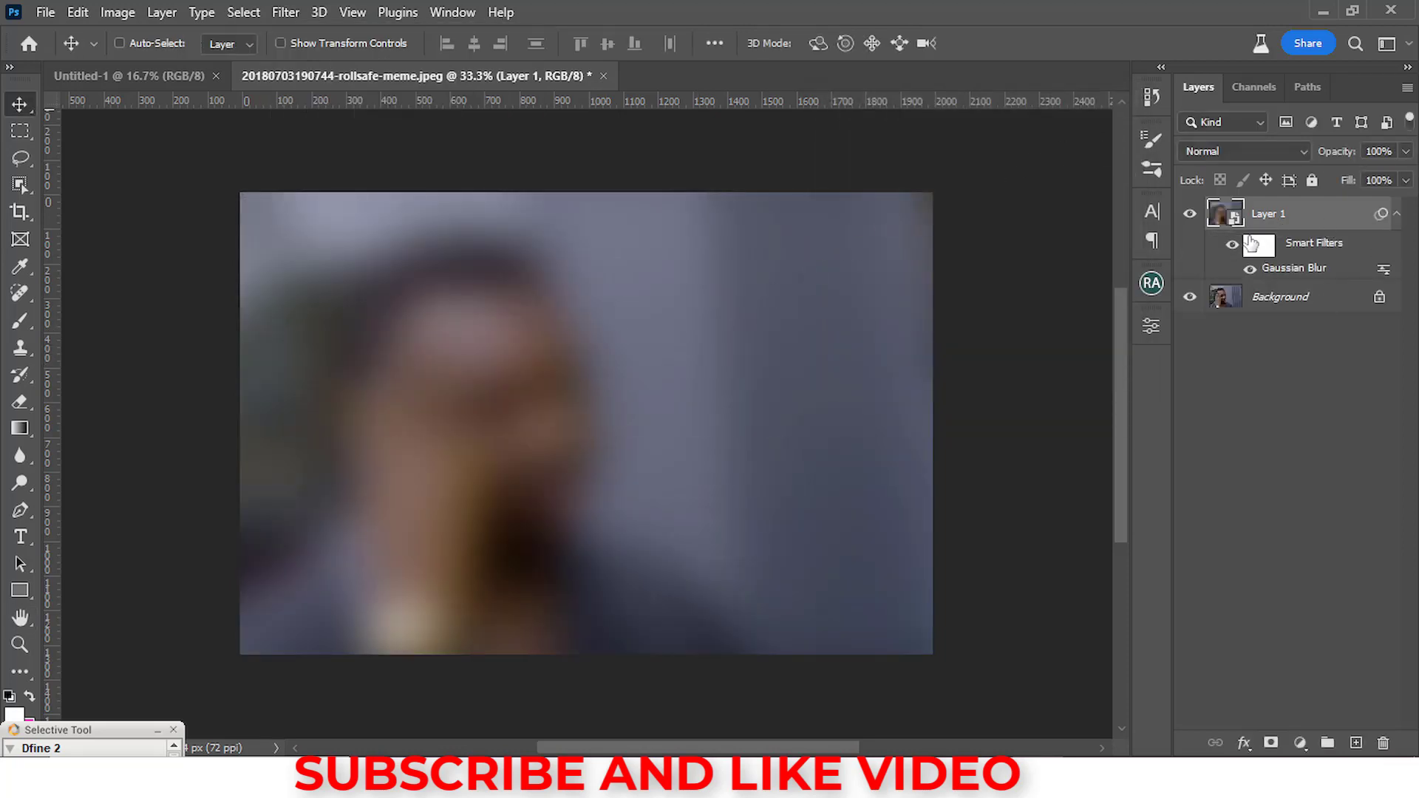
# - Edit the Gaussian Blur smart filter on Layer 1 and set its radius to 5.4 pixels
pyautogui.doubleClick(1289, 271)
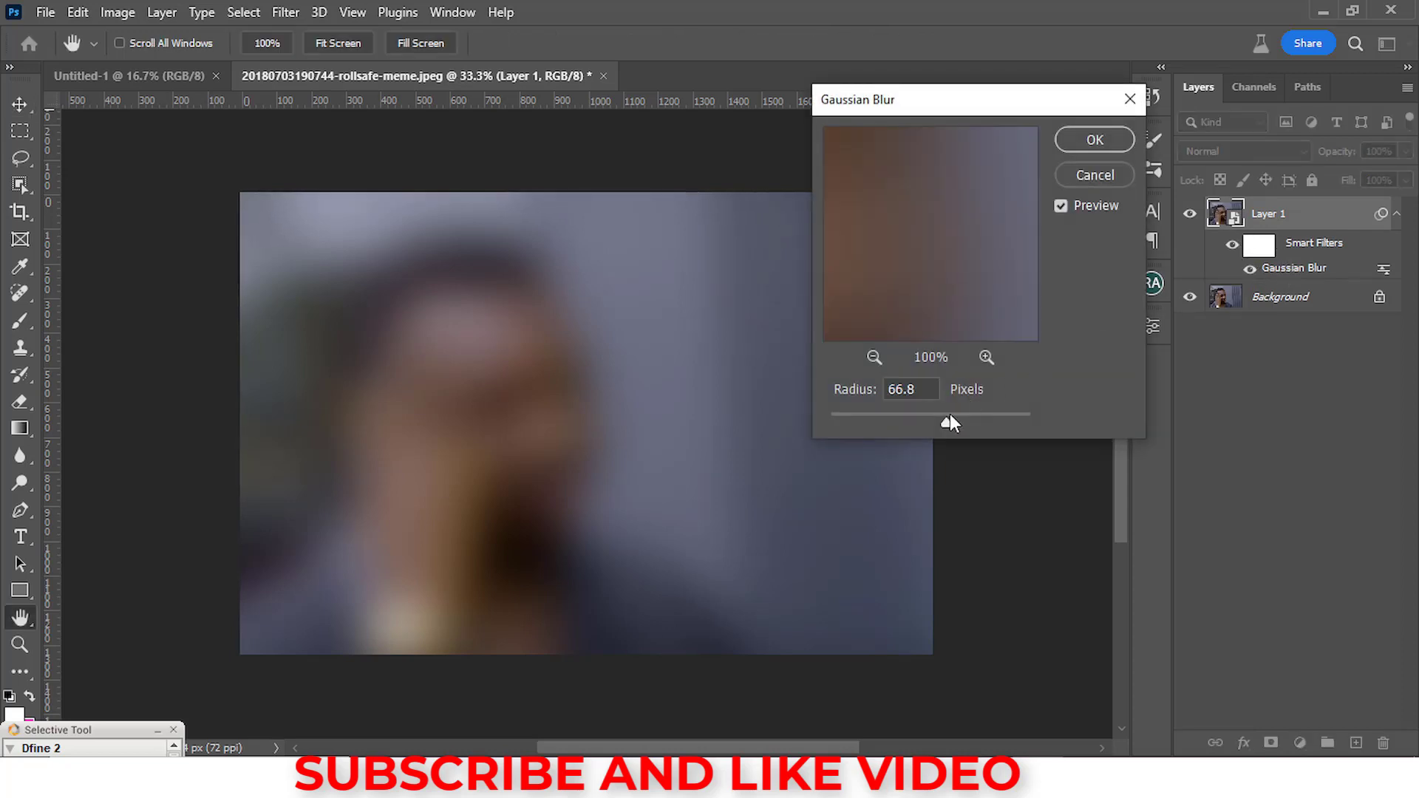
pyautogui.moveTo(945, 425); pyautogui.dragTo(886, 410)
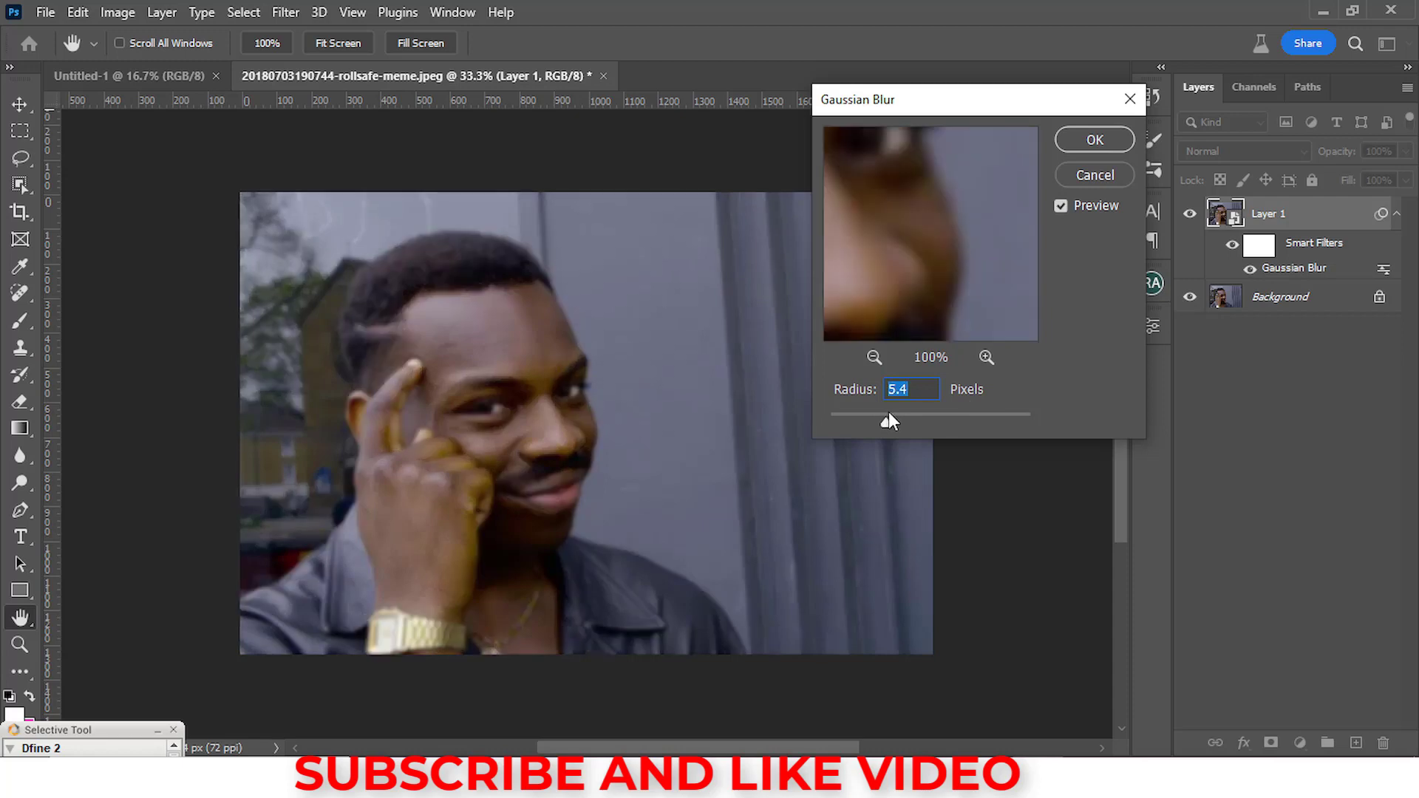
pyautogui.click(1094, 140)
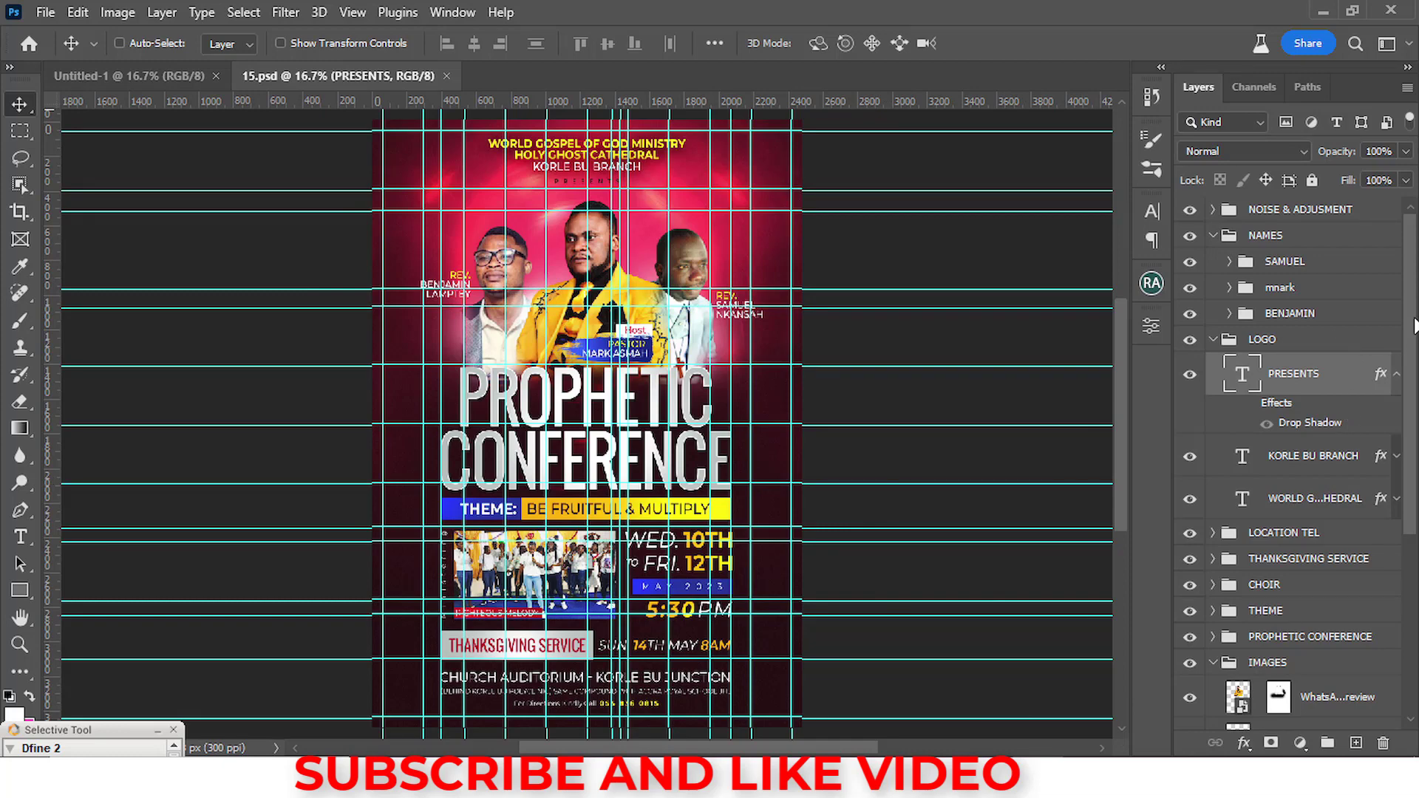
# - Expand the BG and DATE & TIME layer groups and hide the guides on the poster
pyautogui.scroll(-2, 1406, 432)
pyautogui.scroll(-3, 1406, 432)
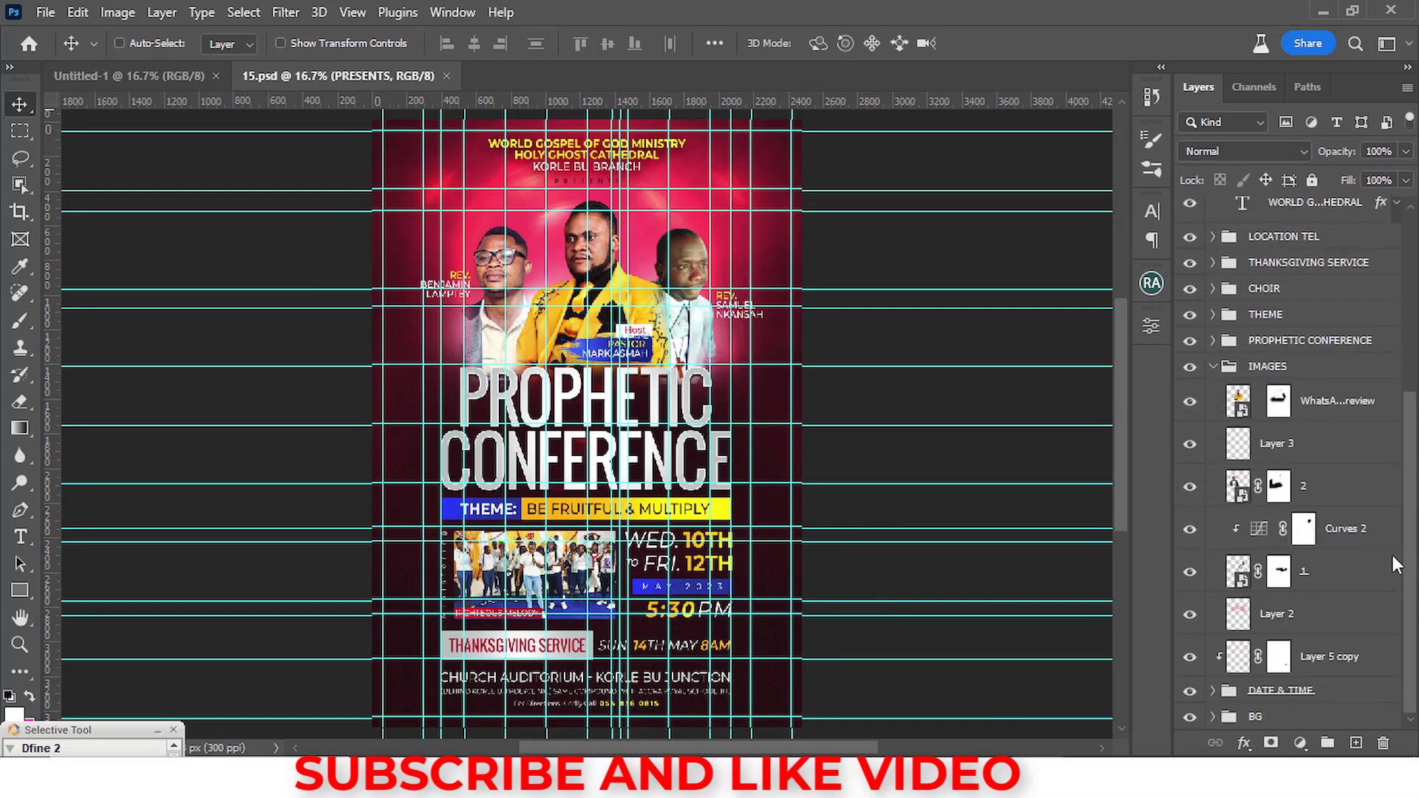
pyautogui.click(1212, 716)
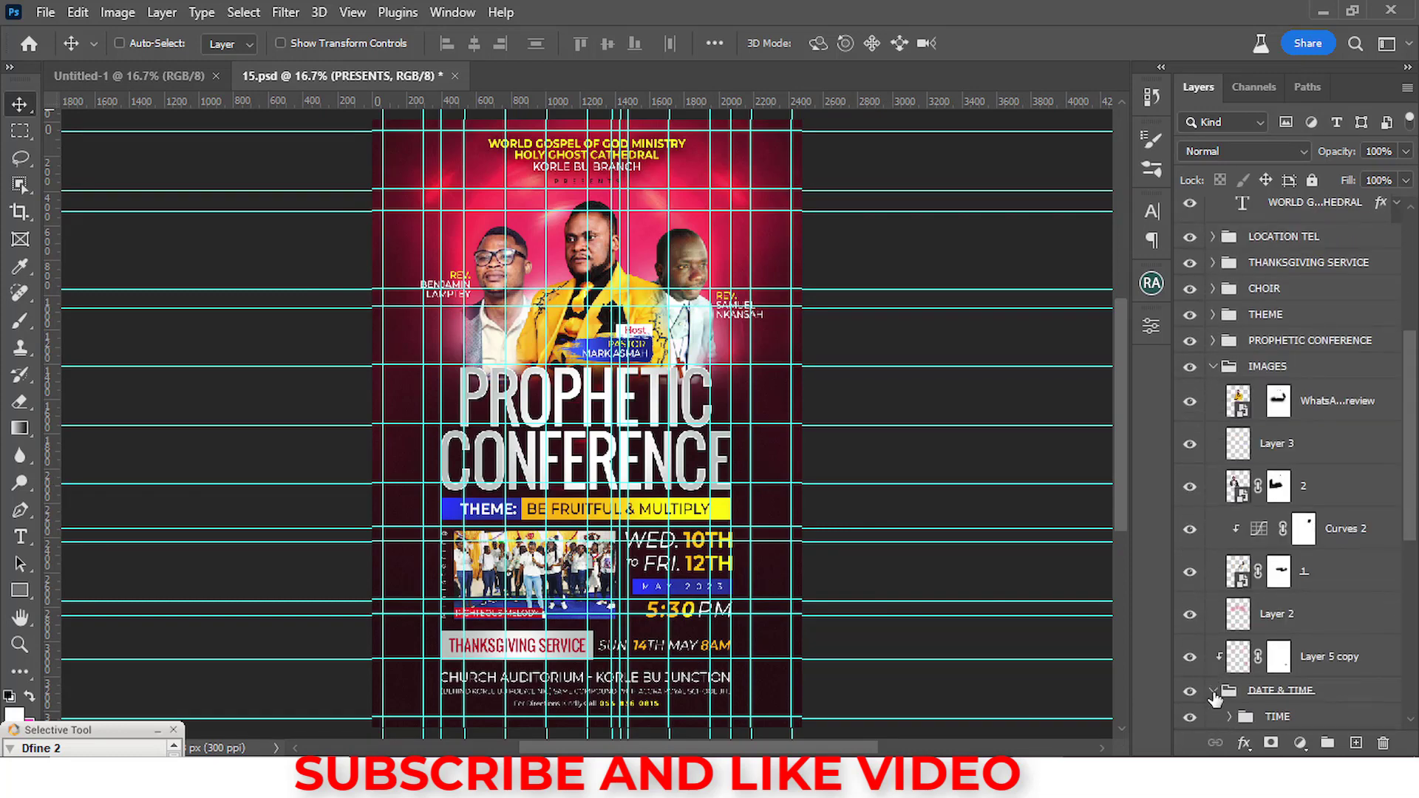
pyautogui.moveTo(1409, 473); pyautogui.dragTo(1397, 681)
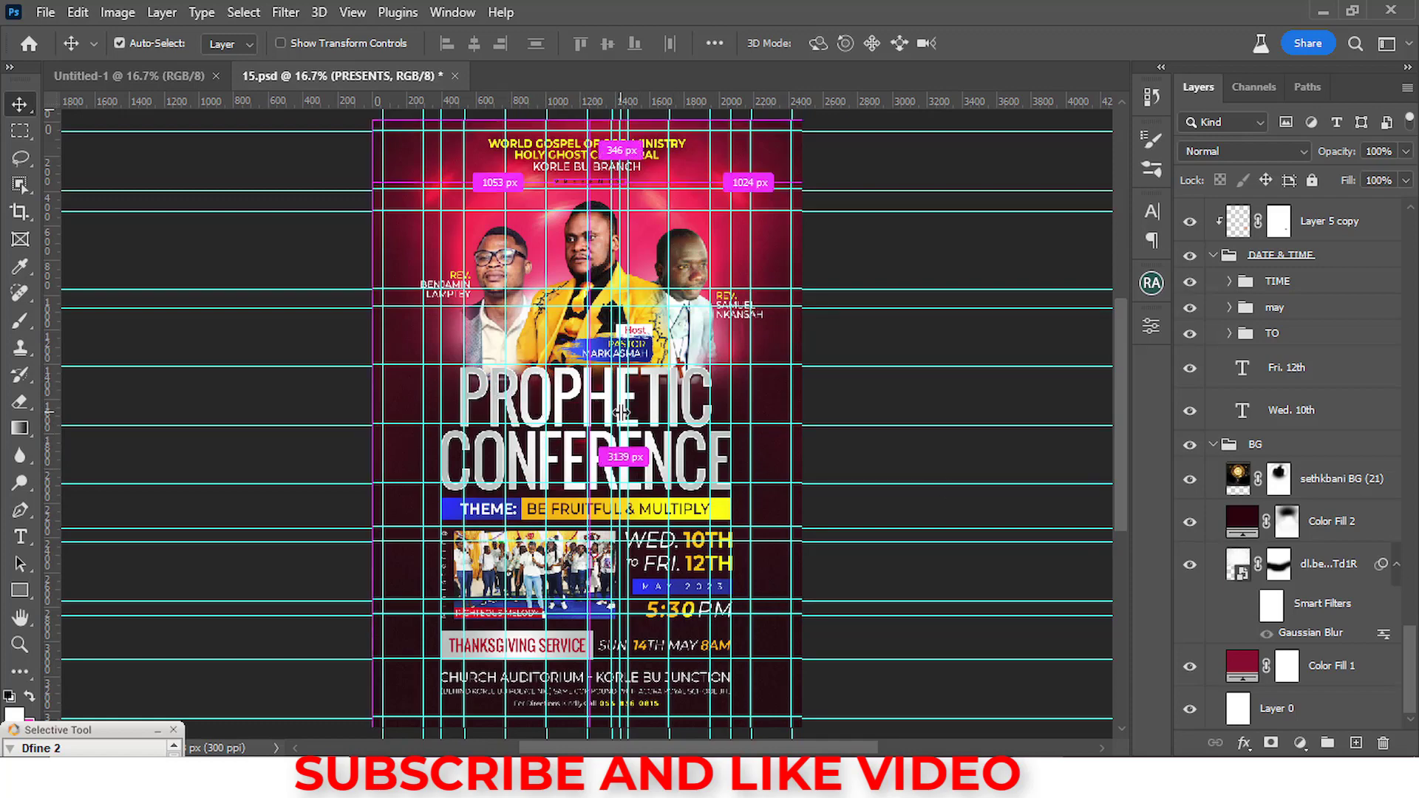
pyautogui.hotkey('ctrl', ';')
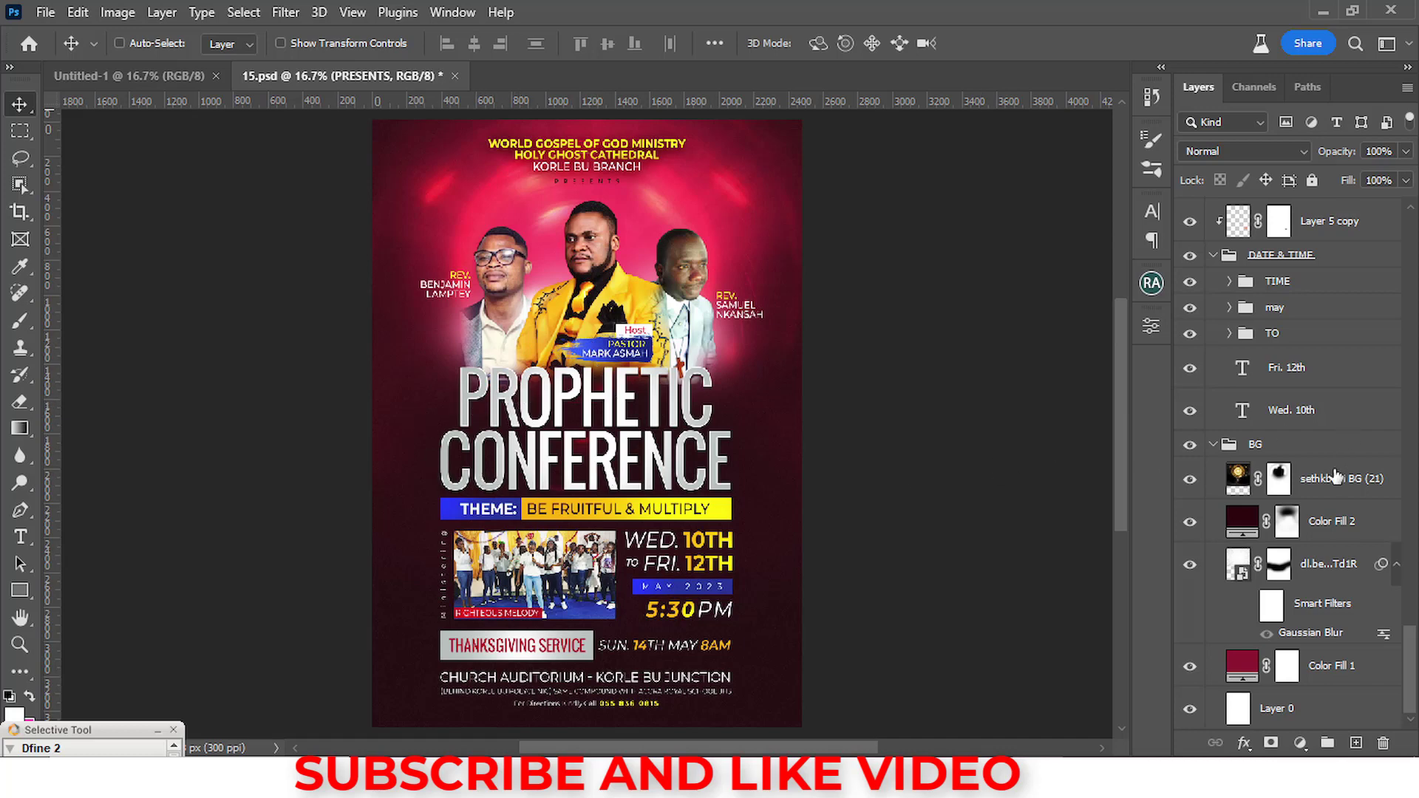
# - Expand the TO, may and TIME subgroups in DATE & TIME and review the whole layer stack up to its first group
pyautogui.click(1230, 334)
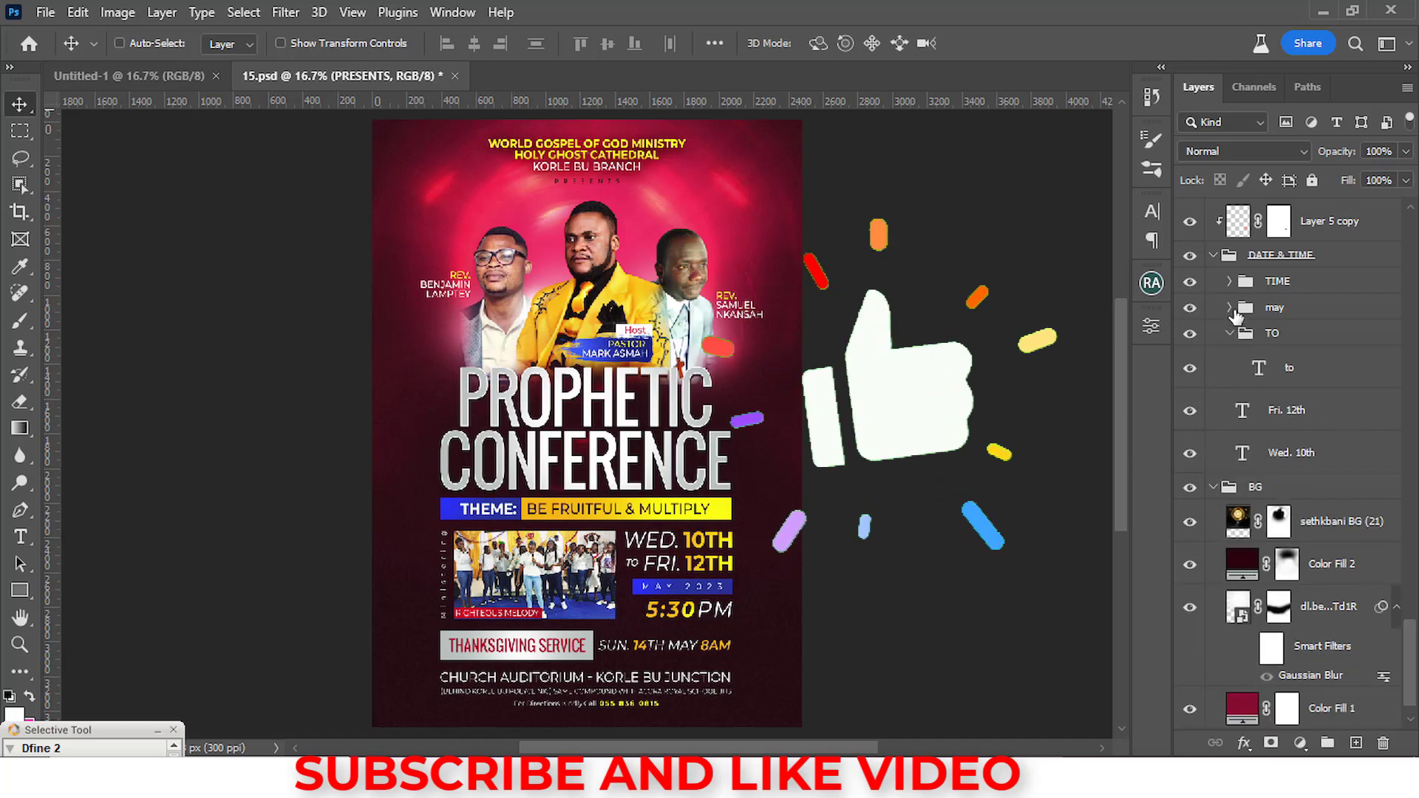
pyautogui.click(1230, 307)
pyautogui.click(1230, 281)
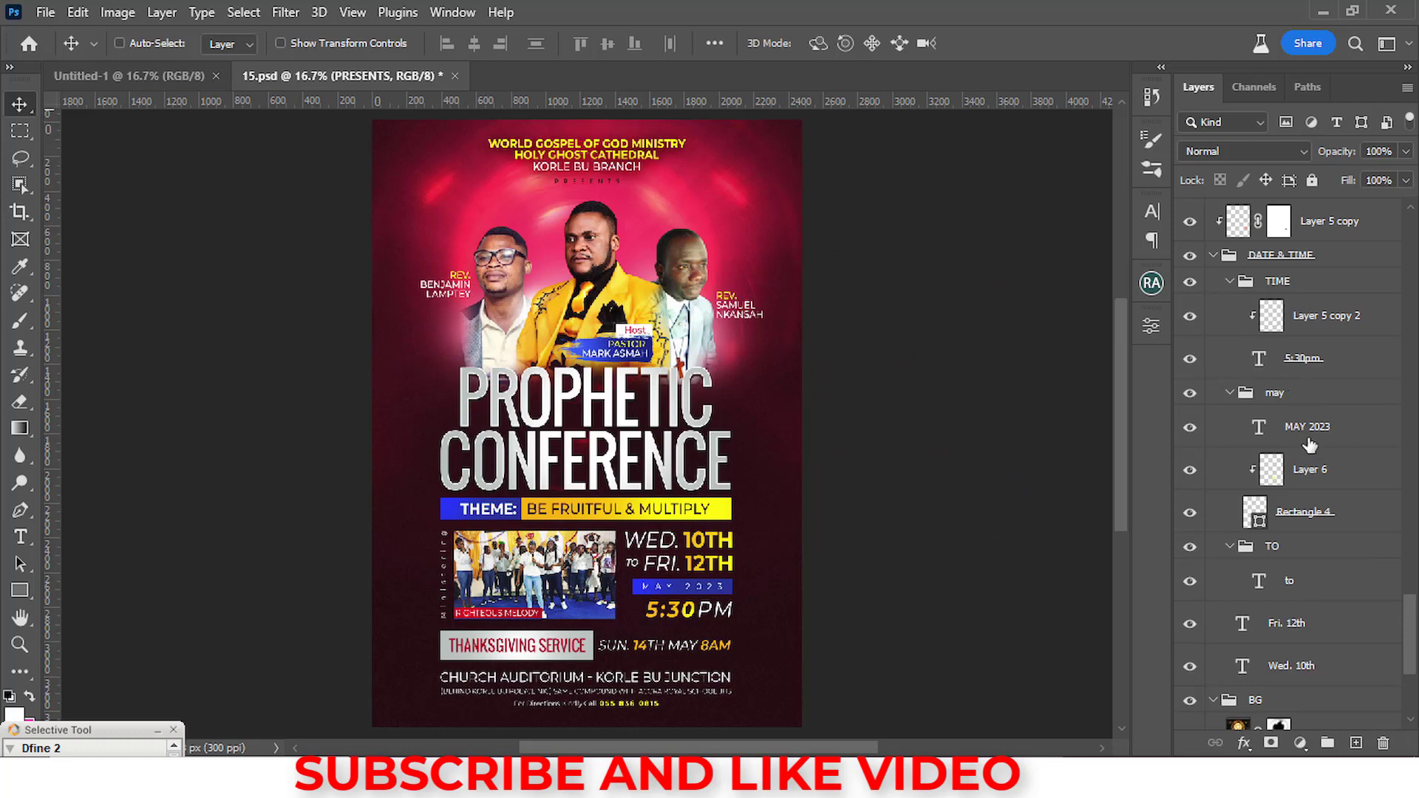
pyautogui.scroll(10, 1308, 296)
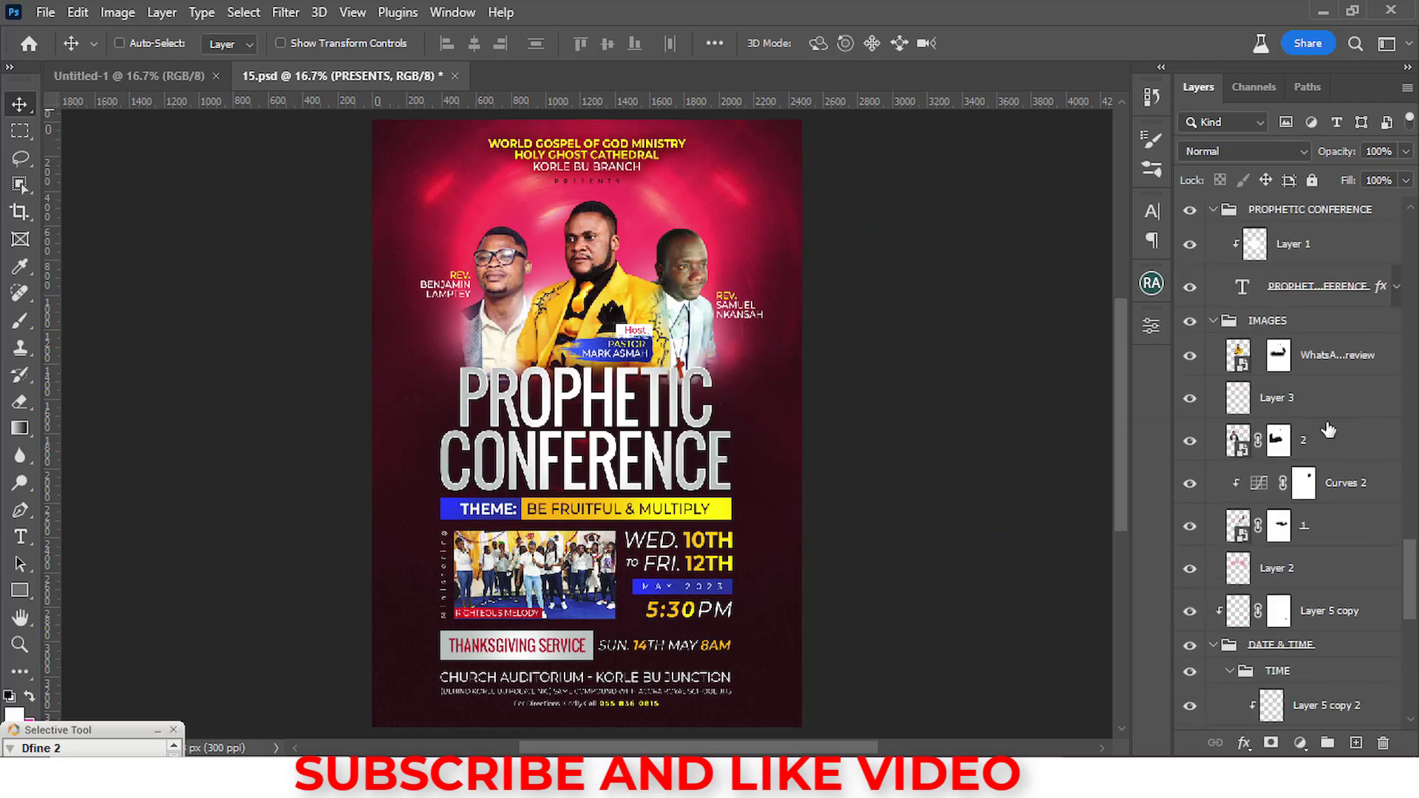
pyautogui.scroll(10, 1338, 429)
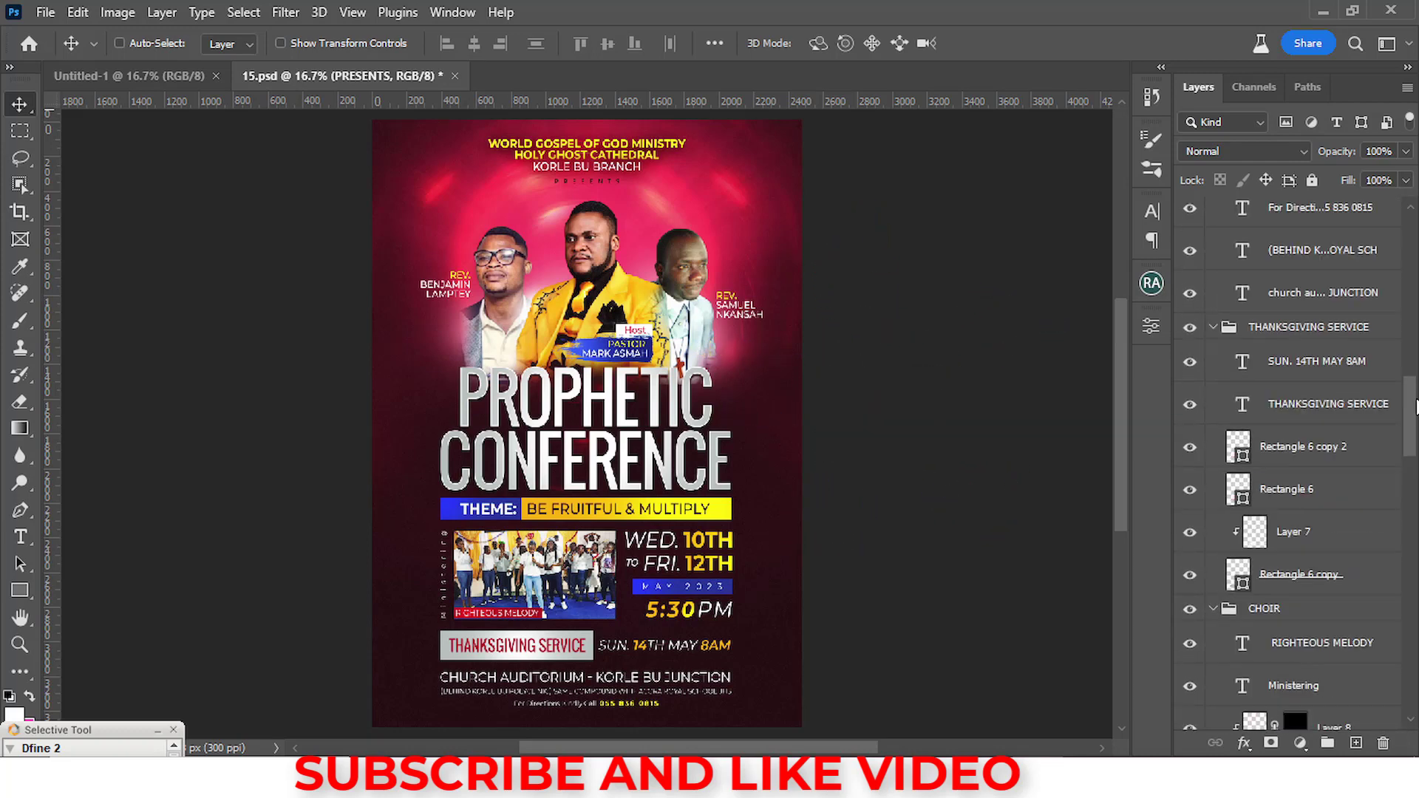
pyautogui.moveTo(1413, 295); pyautogui.dragTo(1413, 230)
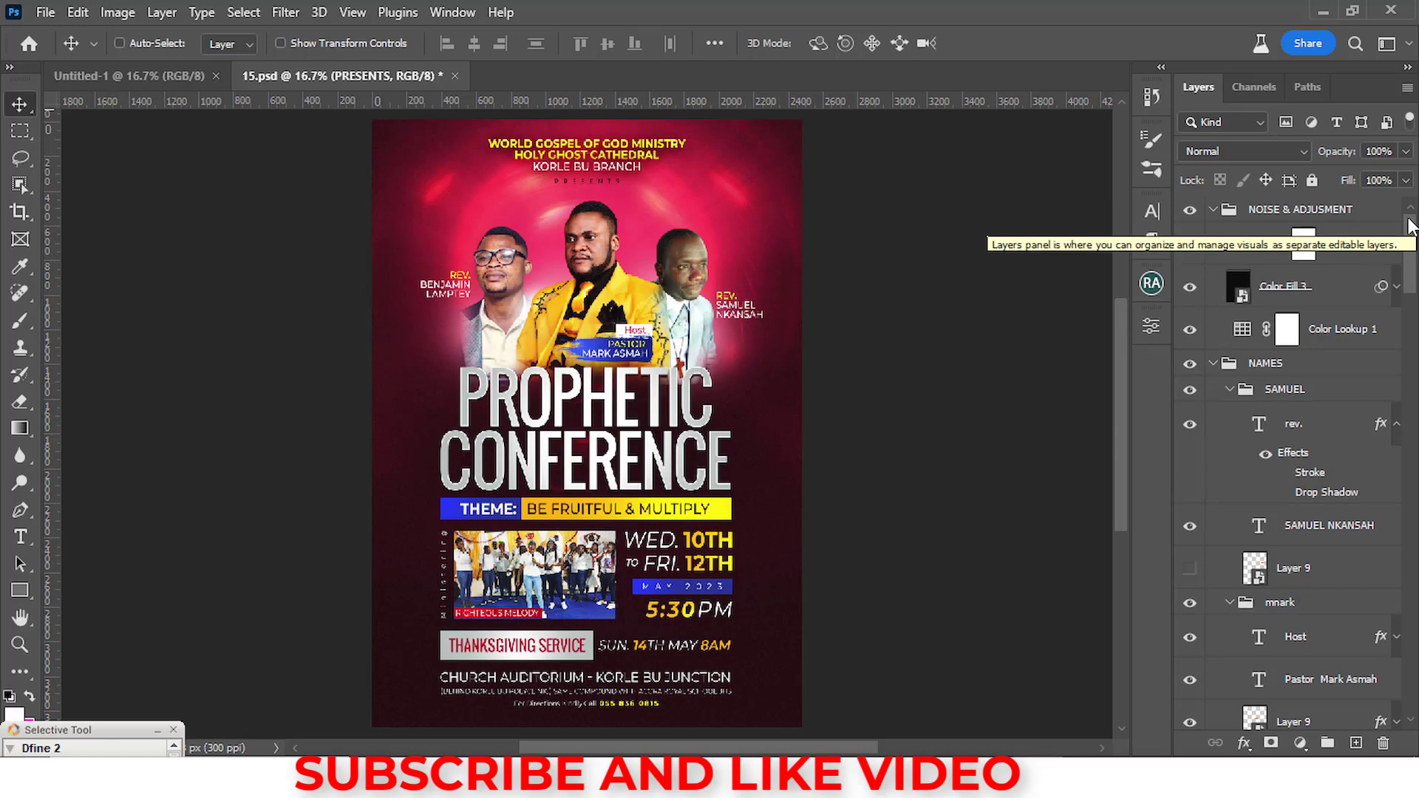
# - Collapse the NOISE & ADJUSMENT group and toggle its visibility to compare the poster, leaving the group hidden
pyautogui.click(1270, 212)
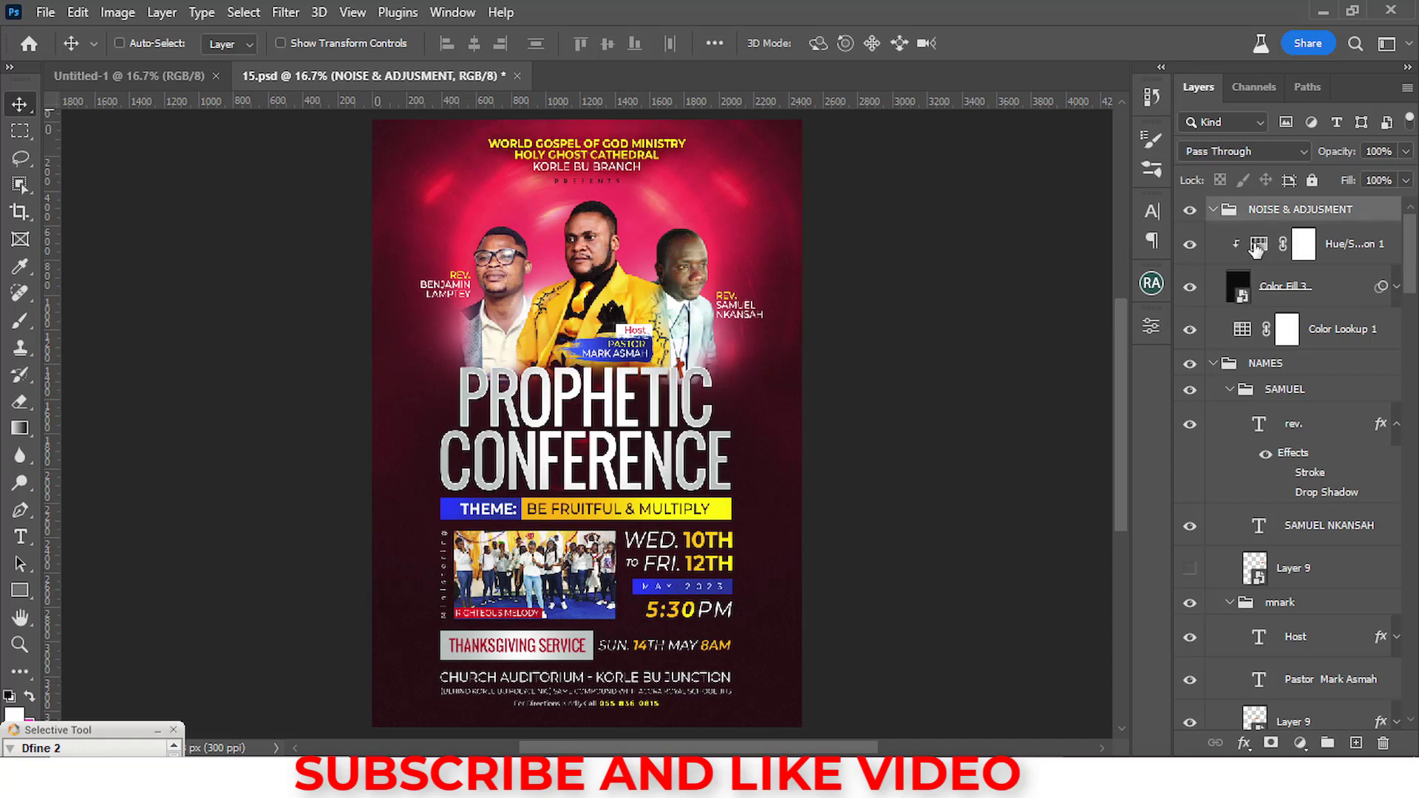
pyautogui.click(1213, 210)
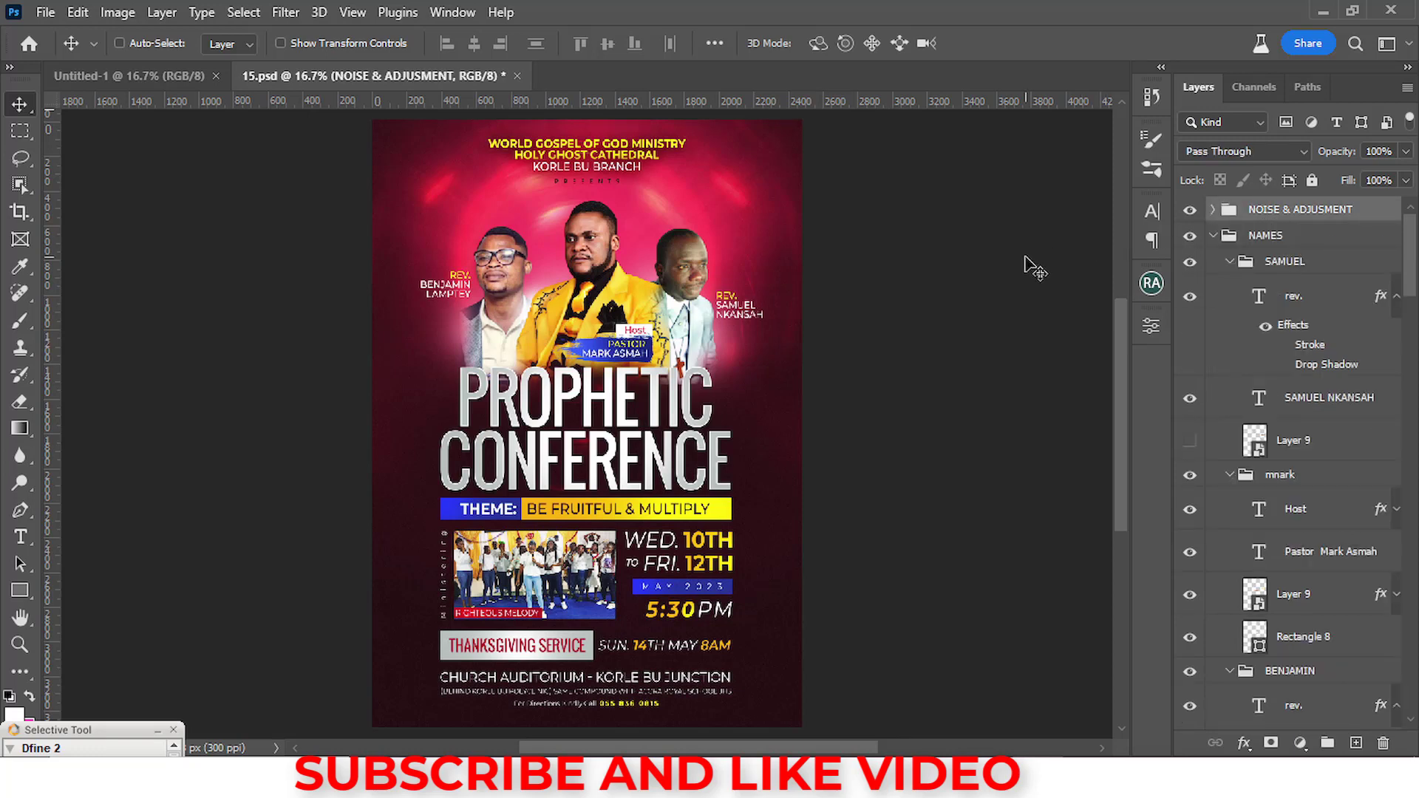
pyautogui.click(1190, 213)
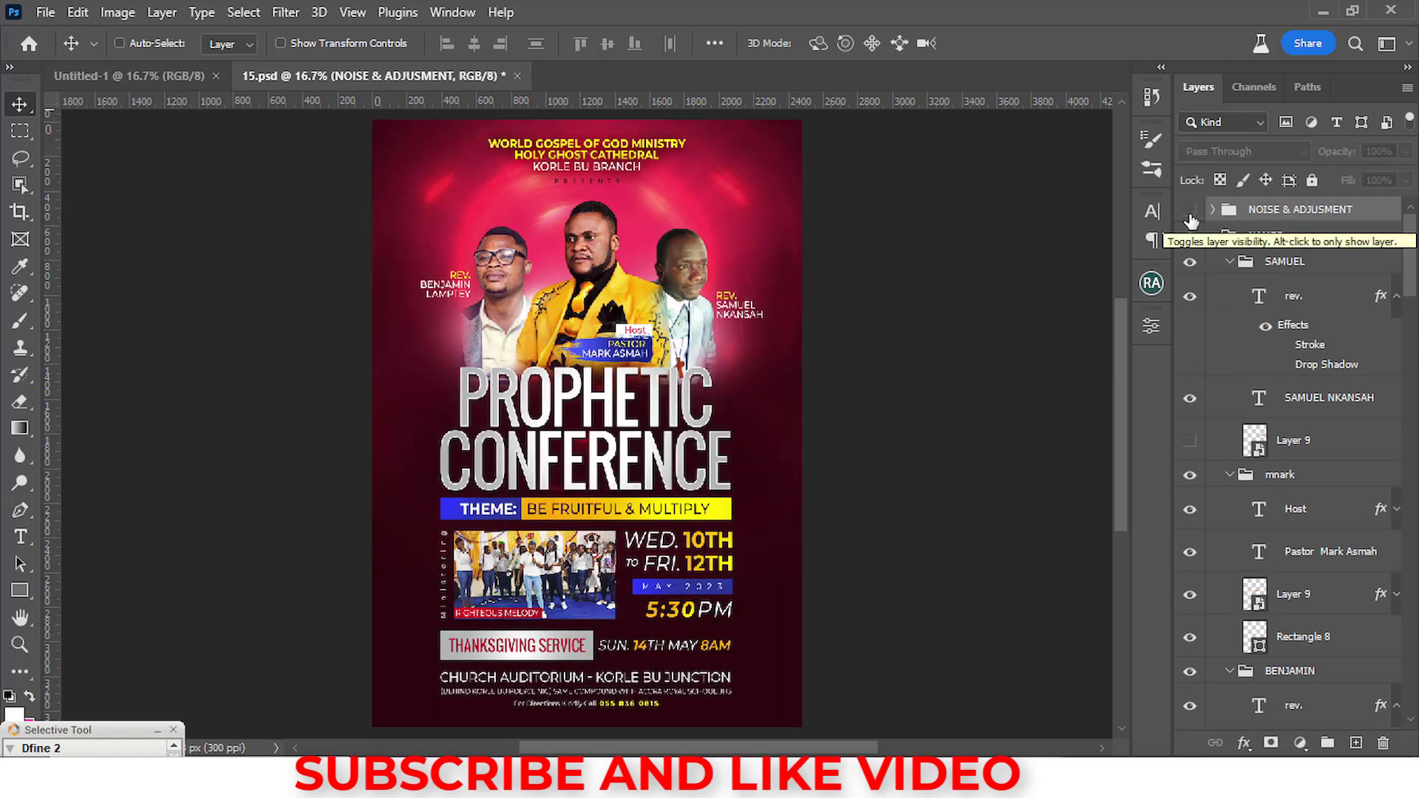
pyautogui.click(1190, 215)
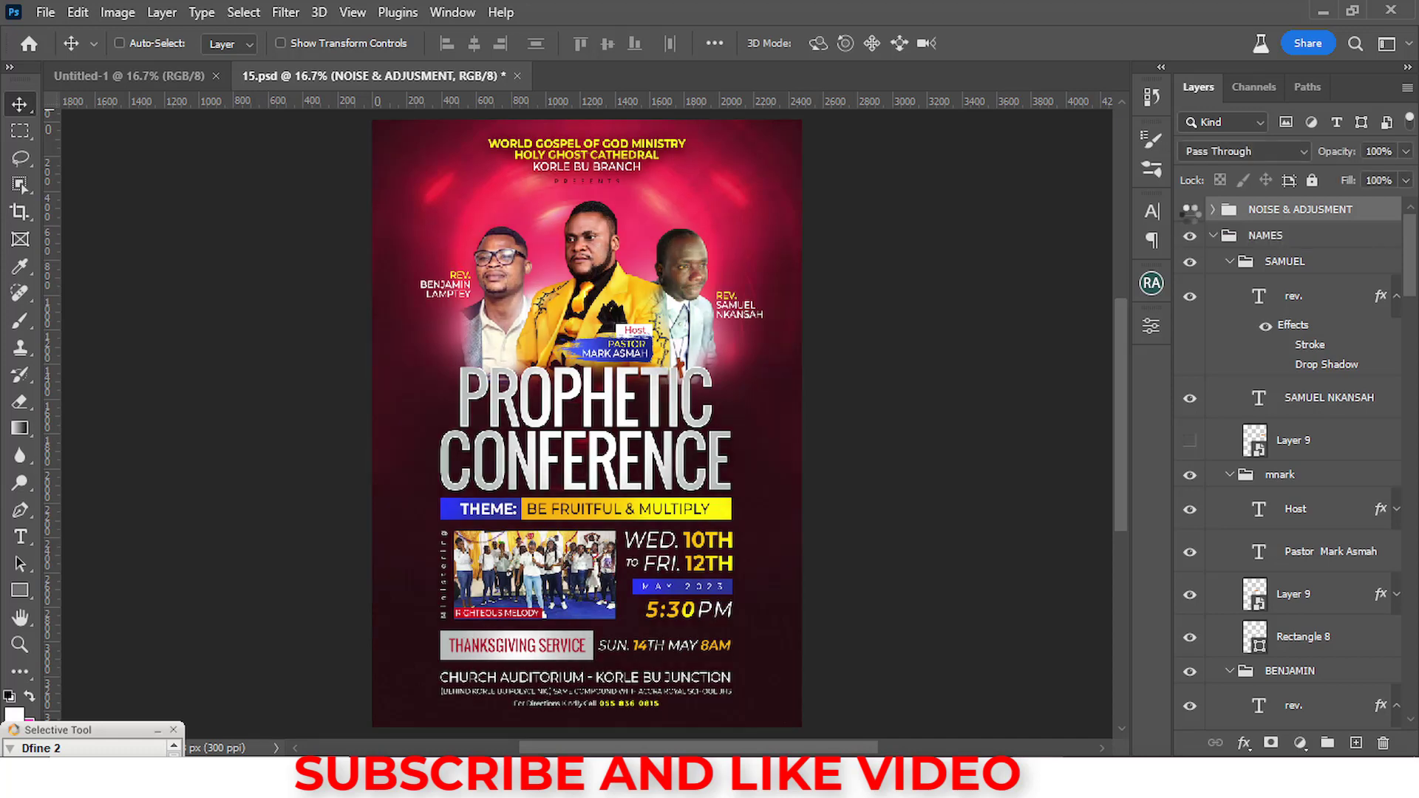
pyautogui.click(1190, 213)
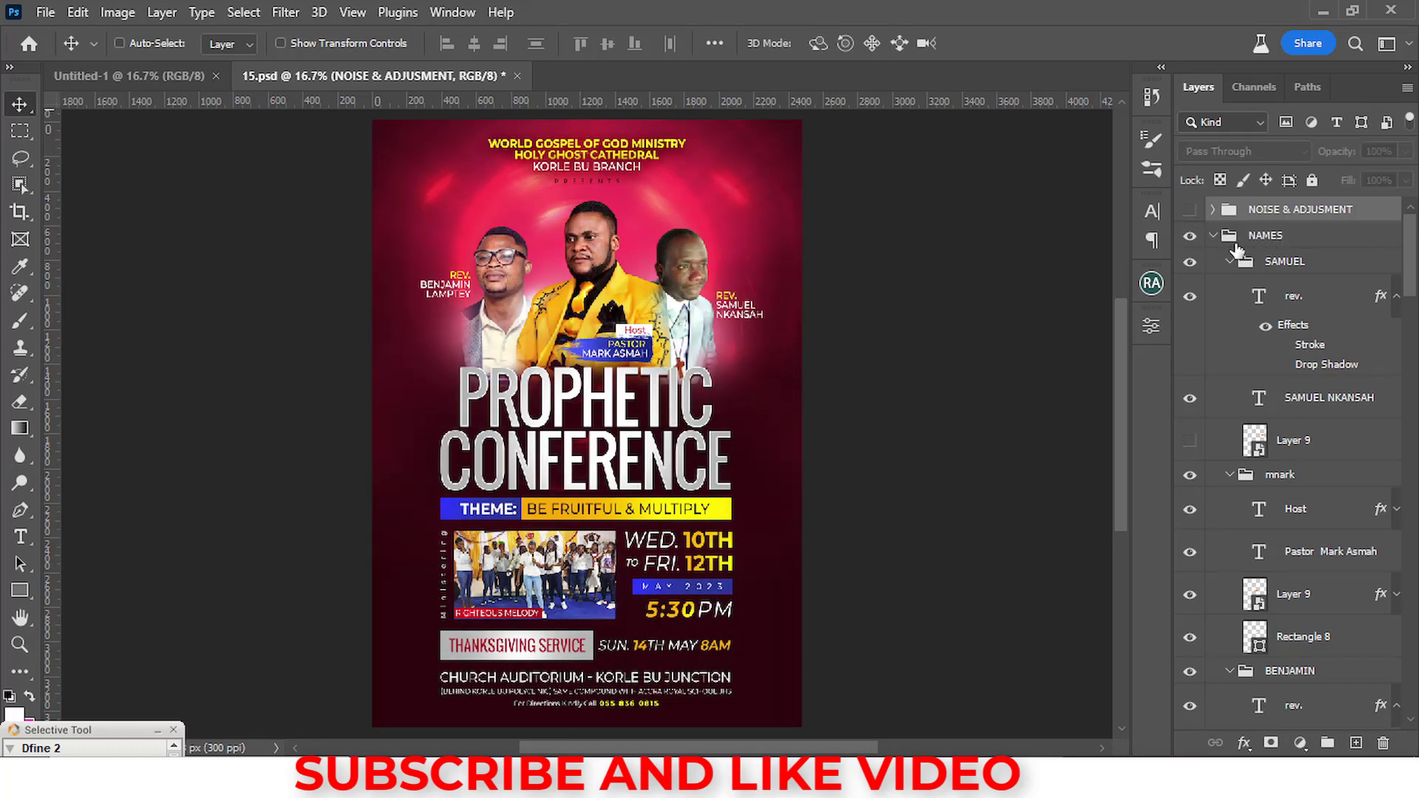
# - Collapse the NAMES group and switch its visibility off and back on to check which poster elements it contains
pyautogui.click(1213, 235)
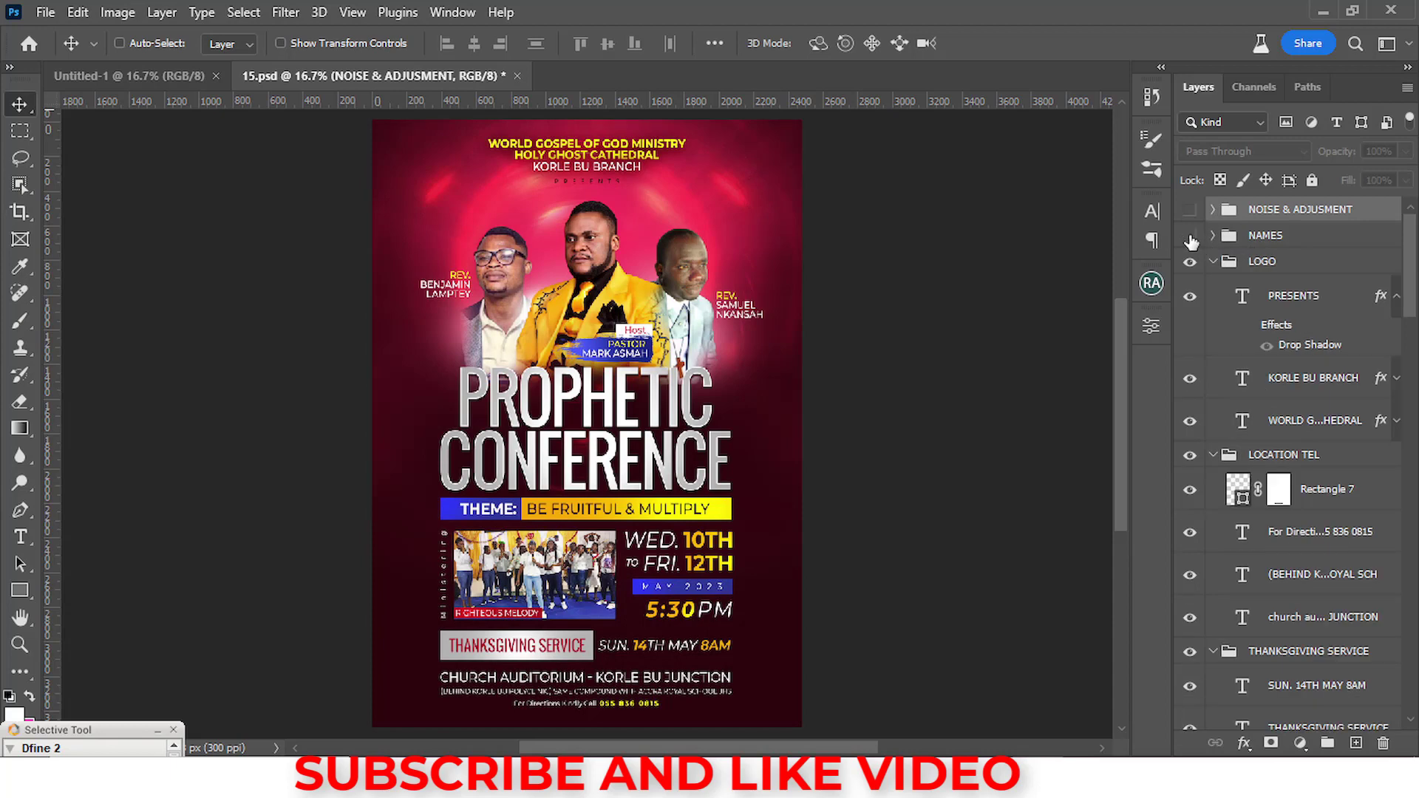
pyautogui.click(1190, 235)
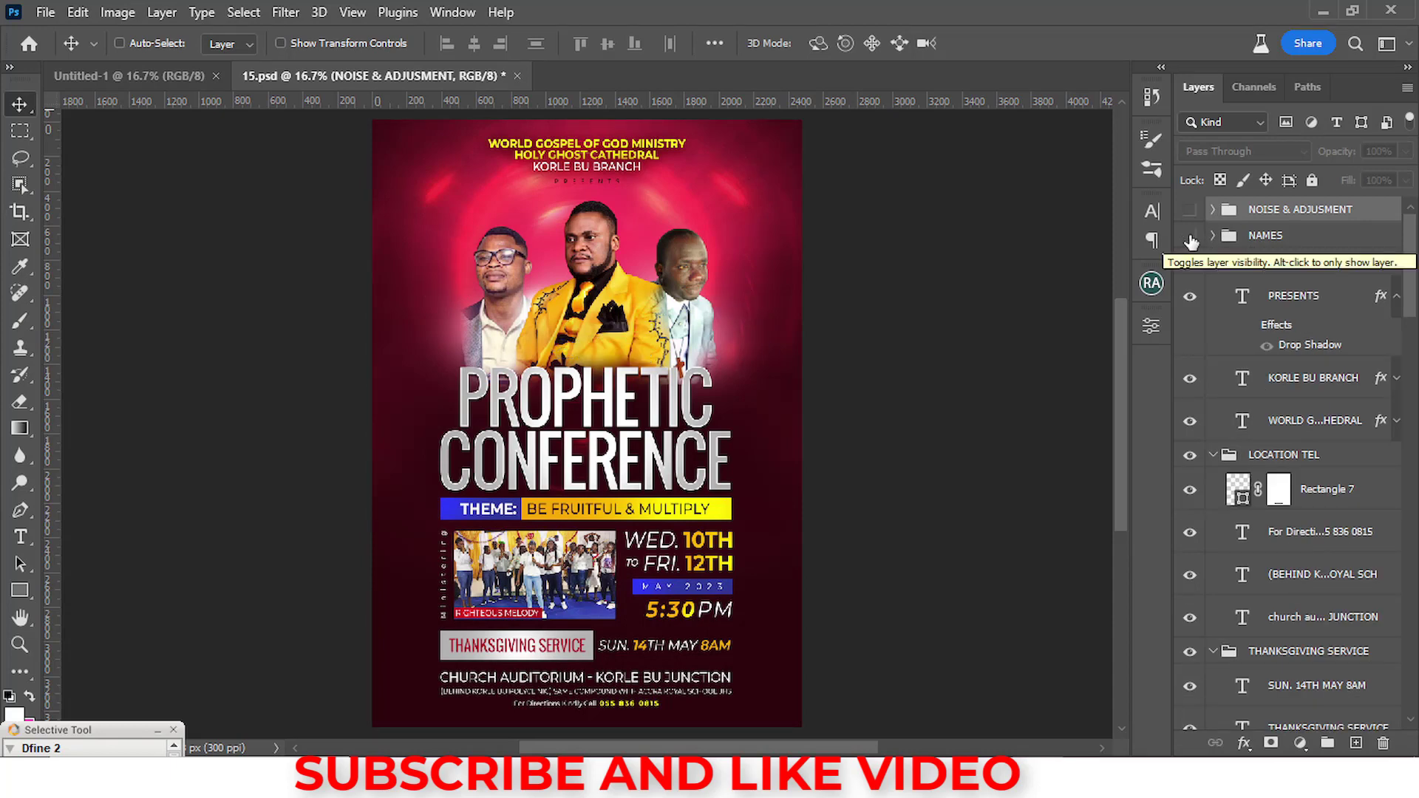
pyautogui.click(1191, 240)
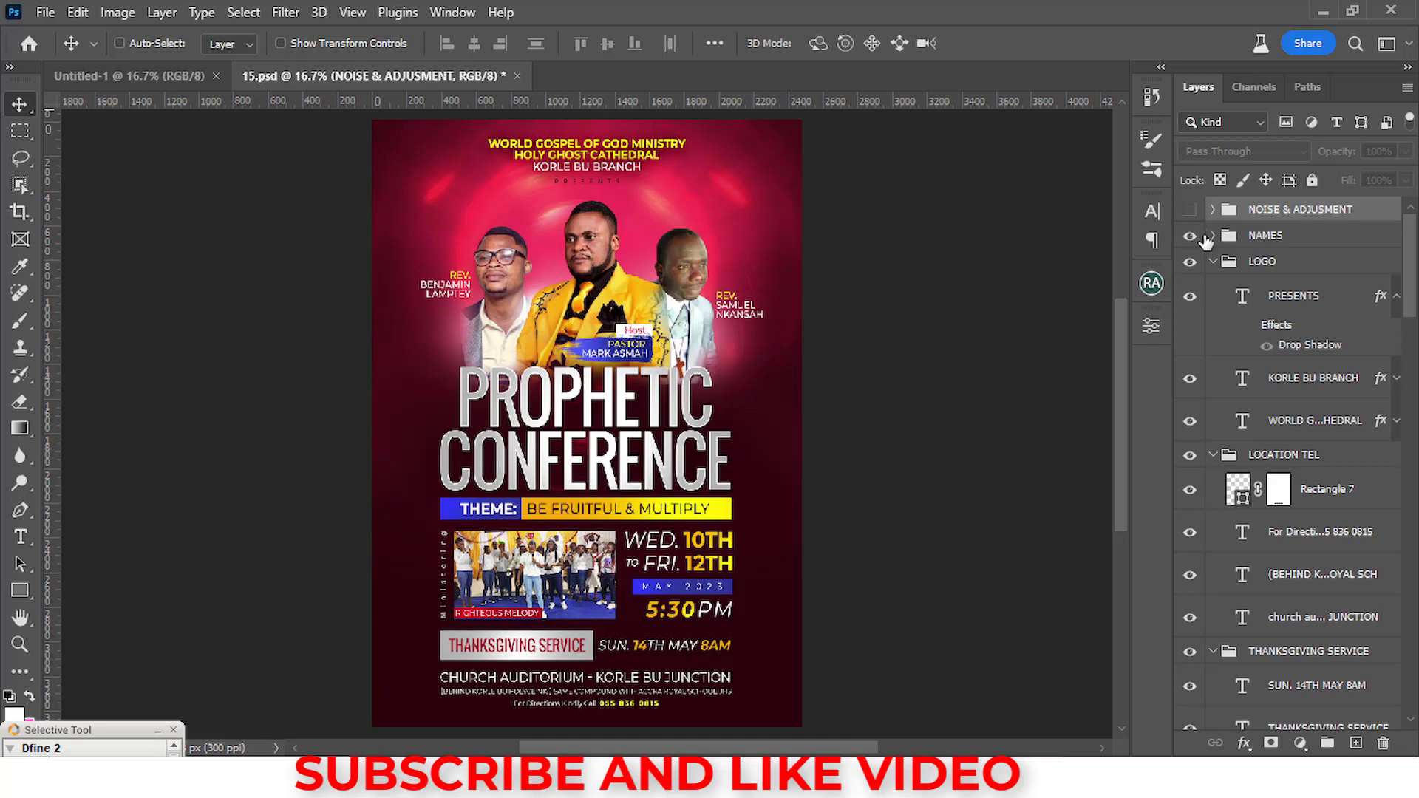
# - Expand the NAMES group, collapse its three speaker subgroups and select each subgroup in turn
pyautogui.click(1212, 237)
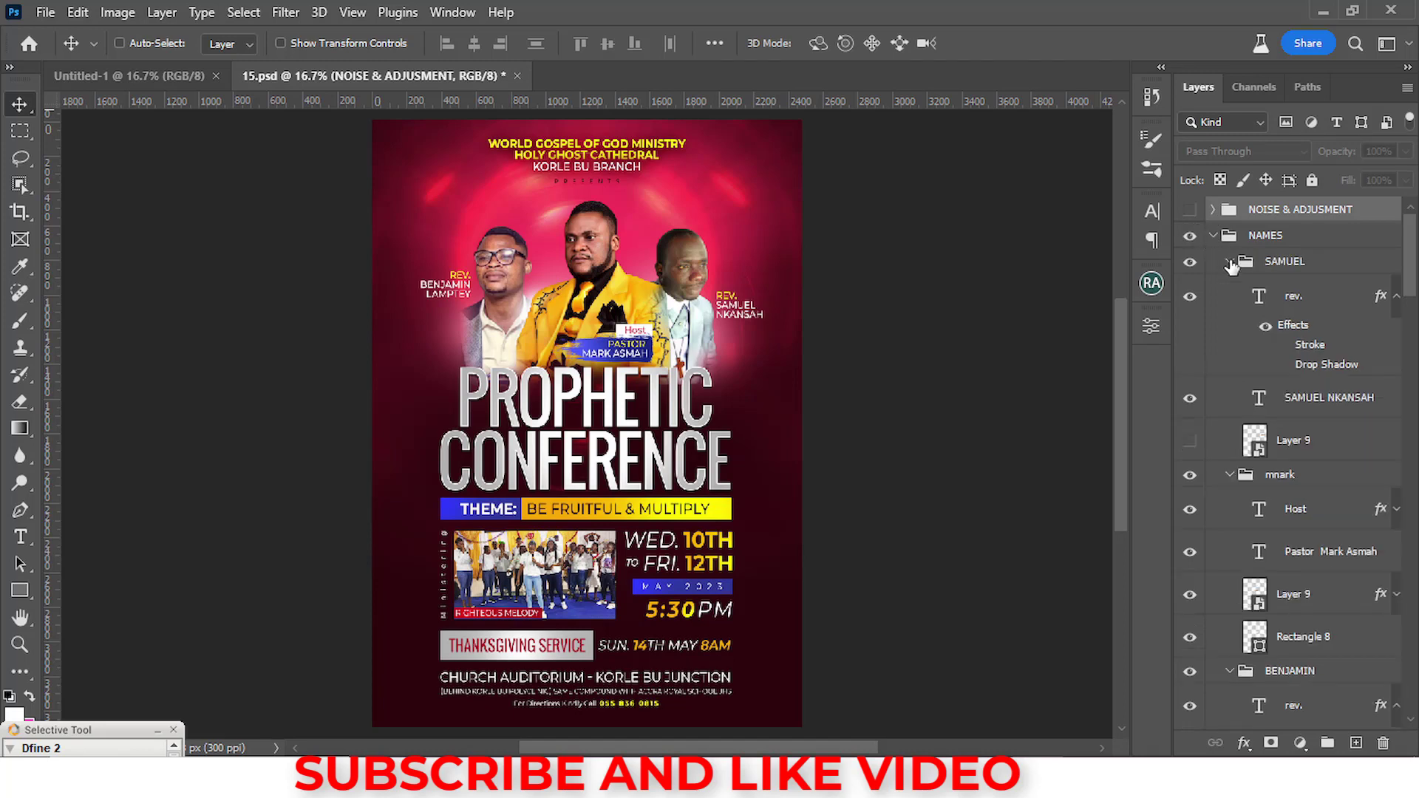
pyautogui.click(1229, 261)
pyautogui.click(1229, 288)
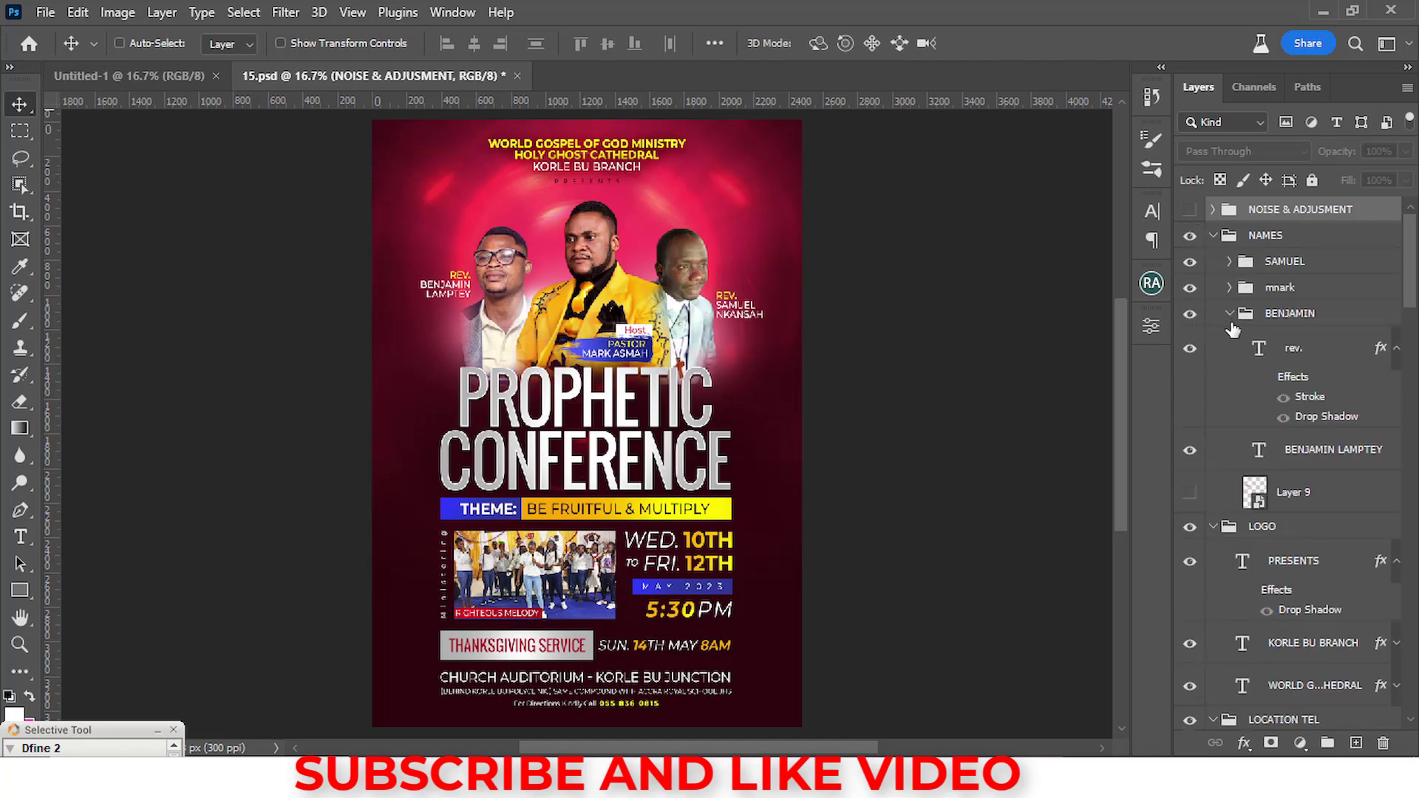
pyautogui.click(1230, 314)
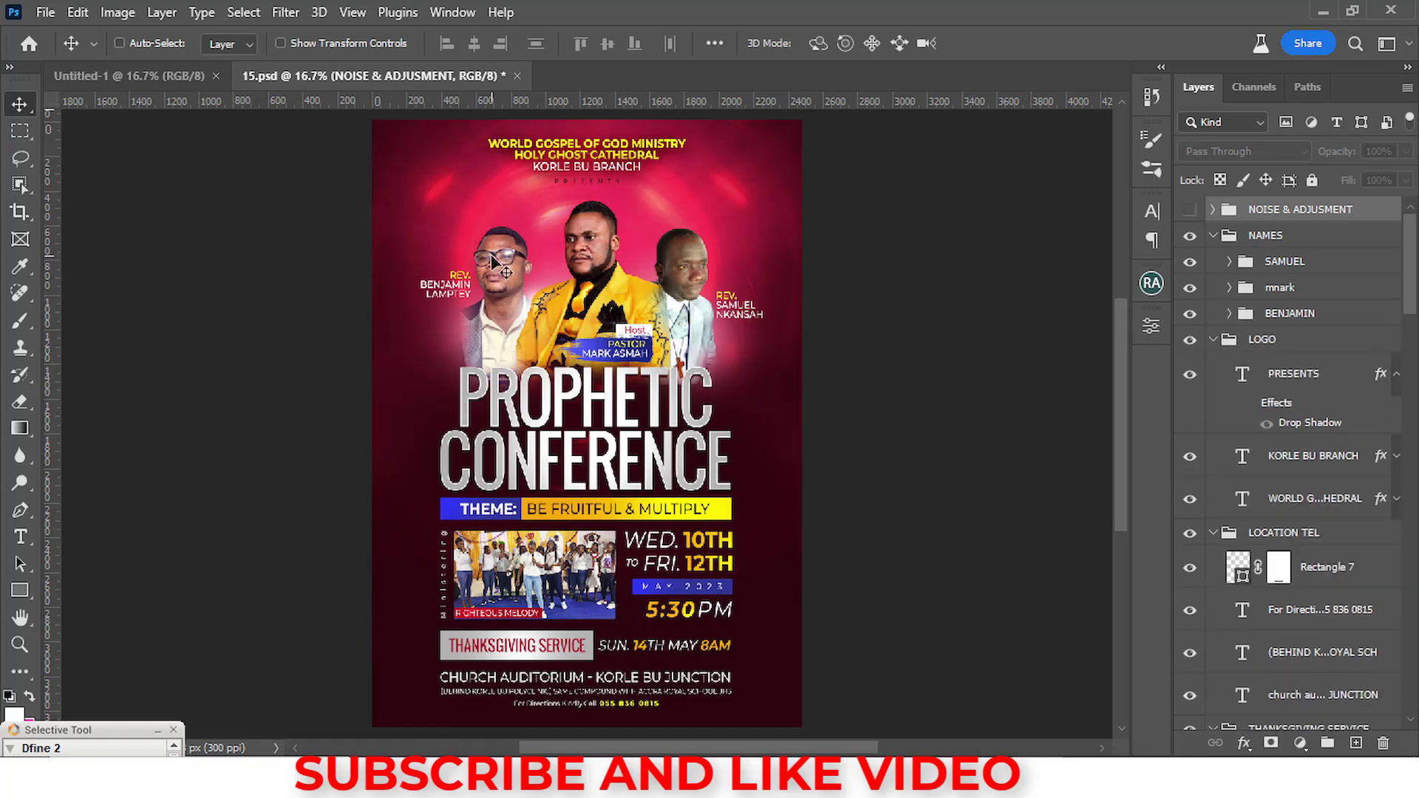
pyautogui.click(1281, 318)
pyautogui.click(1278, 289)
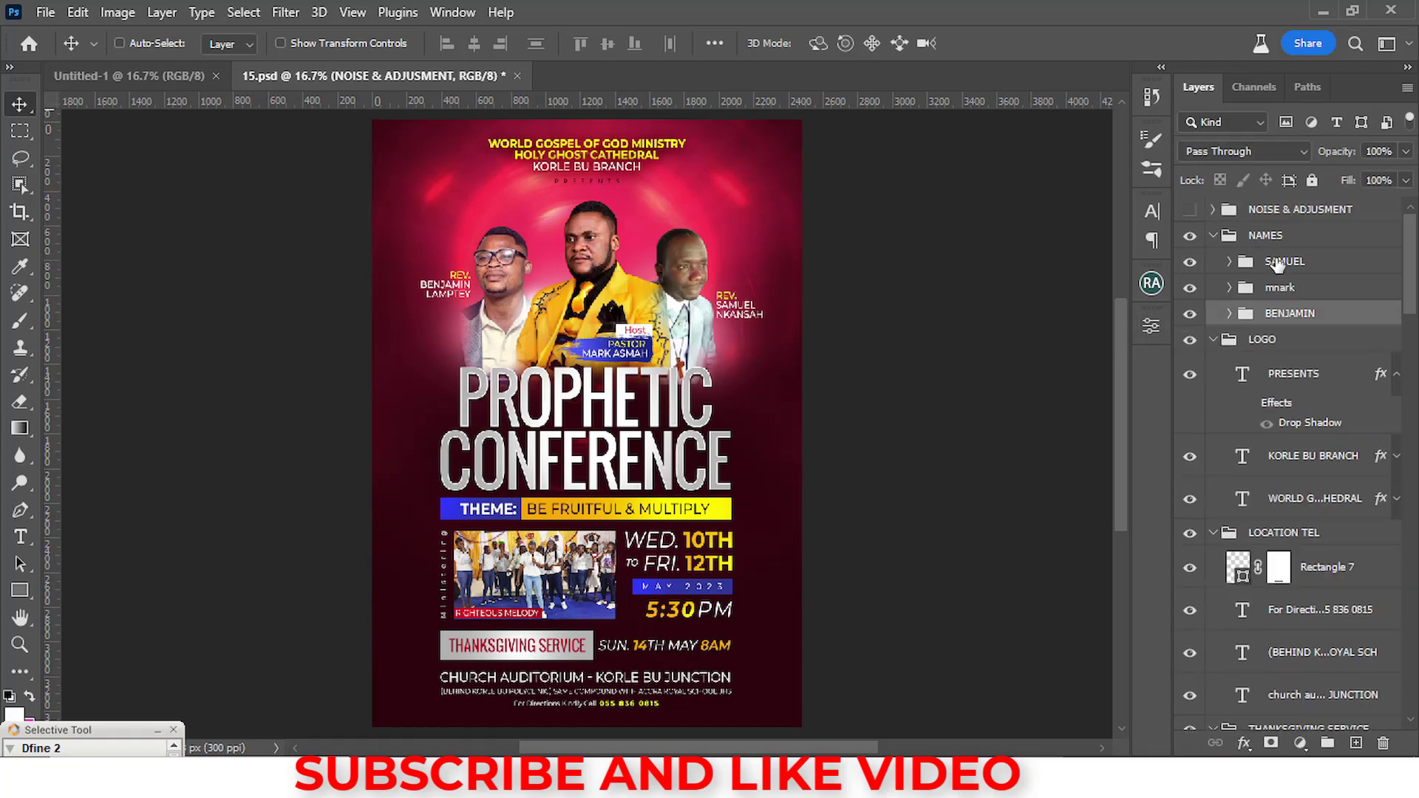
pyautogui.click(1278, 265)
# - Collapse all open layer groups from NAMES down to BG, including THEME, PROPHETIC CONFERENCE and DATE & TIME
pyautogui.click(1215, 242)
pyautogui.click(1213, 261)
pyautogui.click(1213, 286)
pyautogui.click(1213, 313)
pyautogui.click(1213, 339)
pyautogui.click(1259, 416)
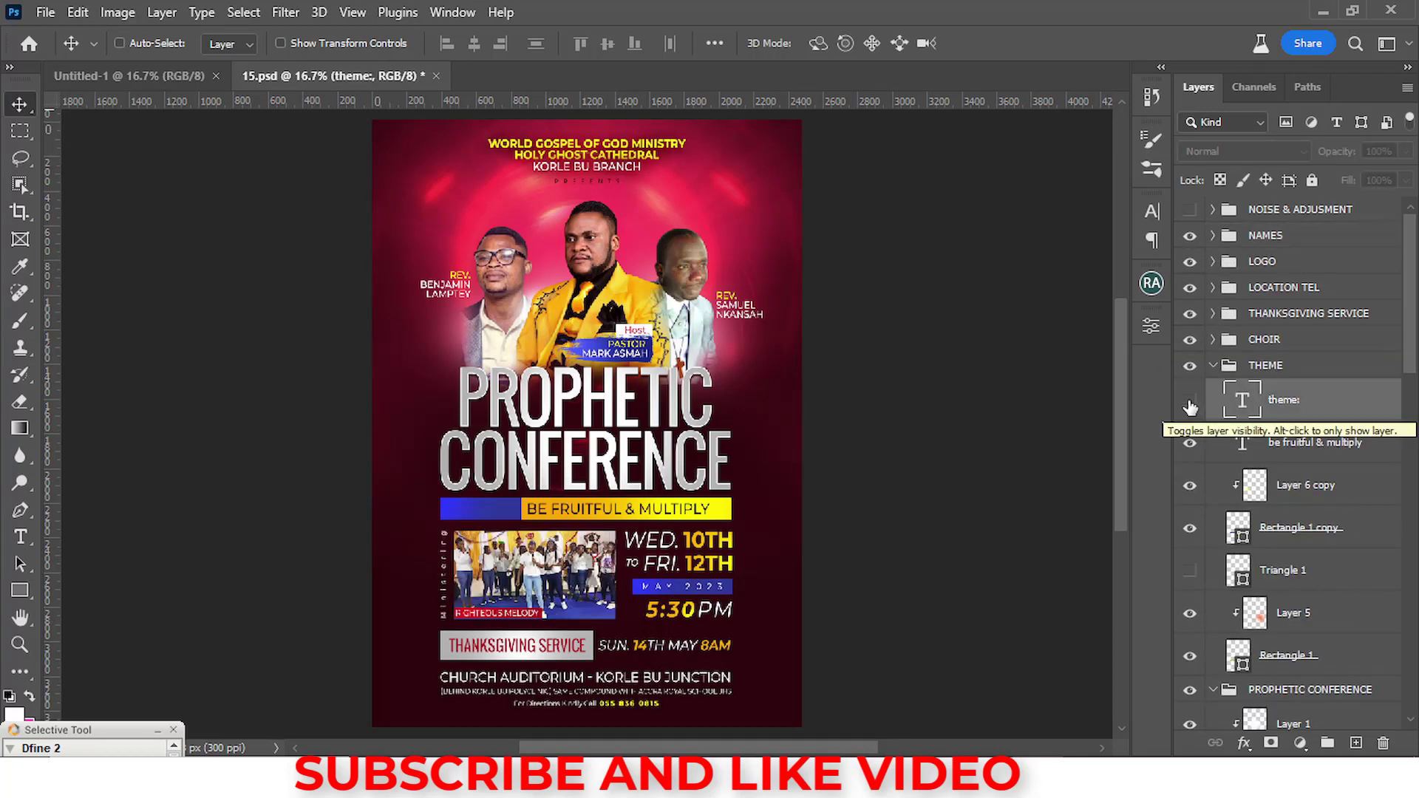
pyautogui.click(1213, 365)
pyautogui.click(1213, 391)
pyautogui.click(1230, 511)
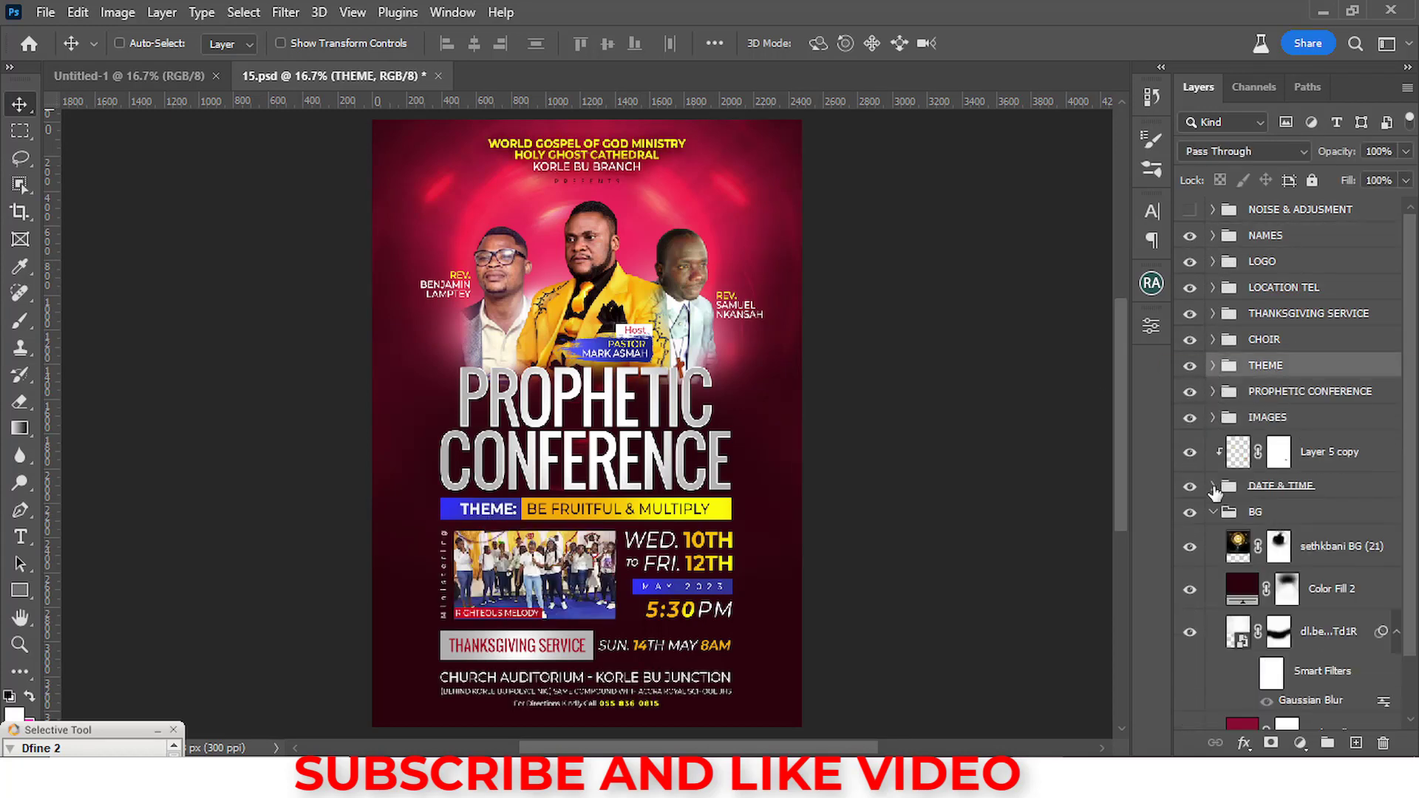
pyautogui.click(1212, 486)
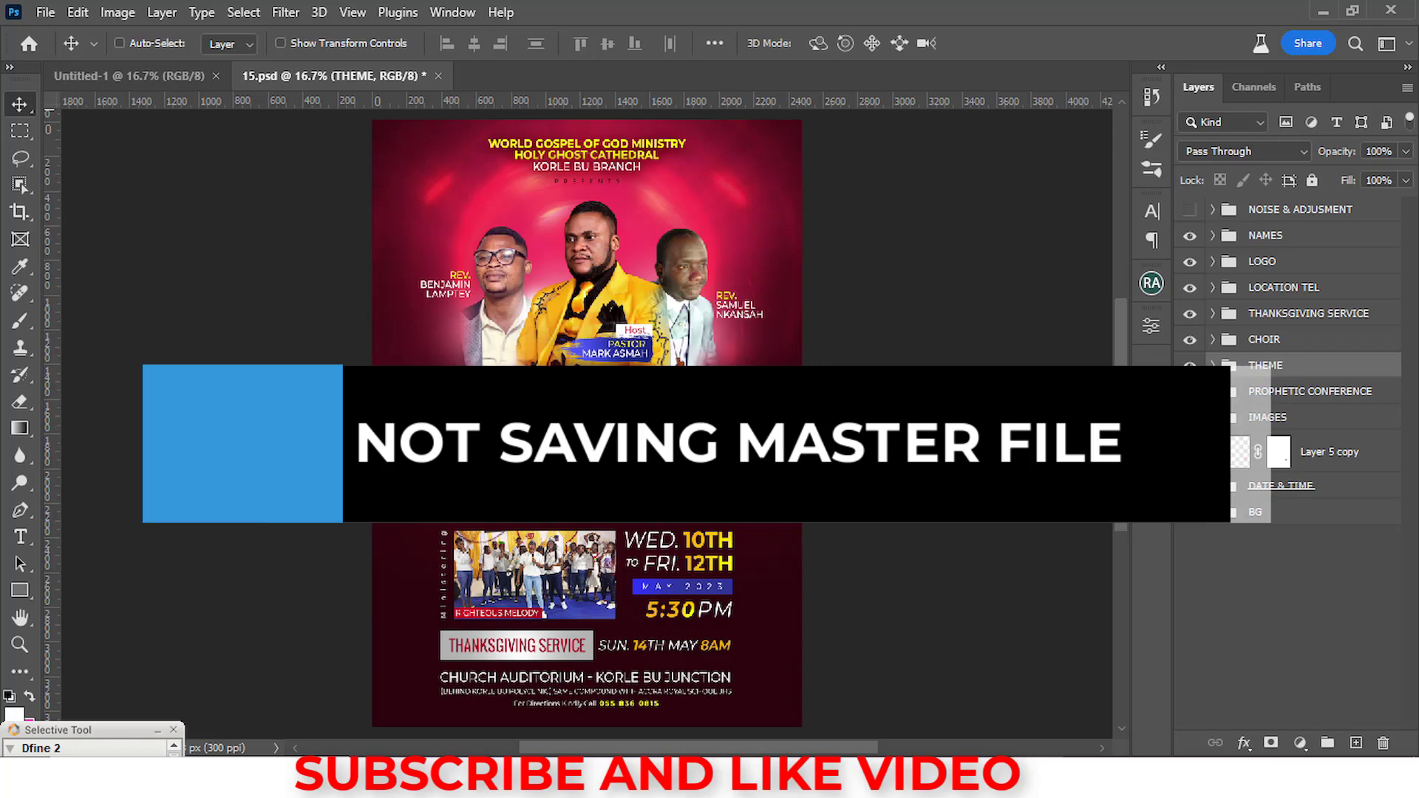
# - Make the NOISE & ADJUSMENT group visible again and select it
pyautogui.click(1189, 209)
pyautogui.click(1301, 209)
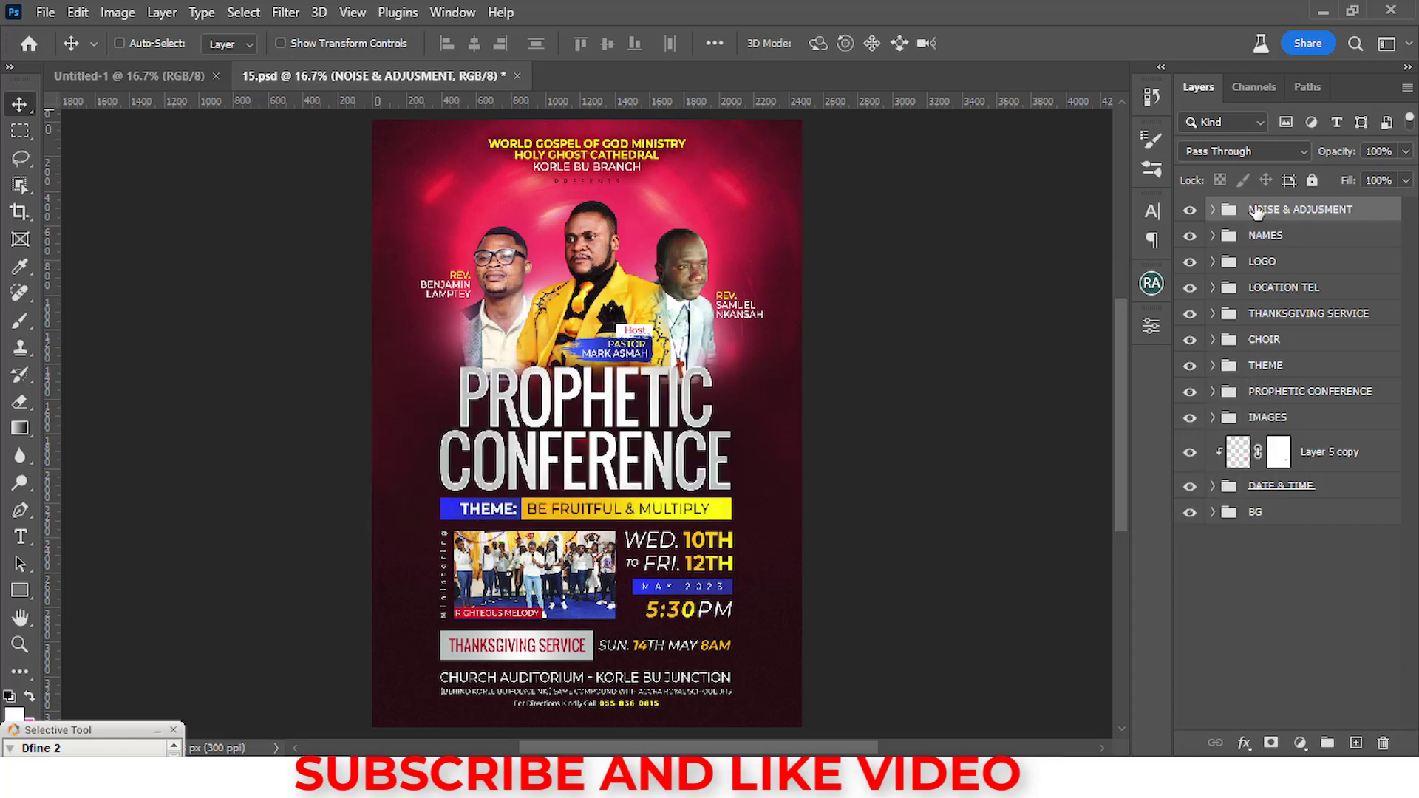
# - View the Save As options for keeping the poster as a layered Photoshop master file, and leave without saving
pyautogui.click(45, 12)
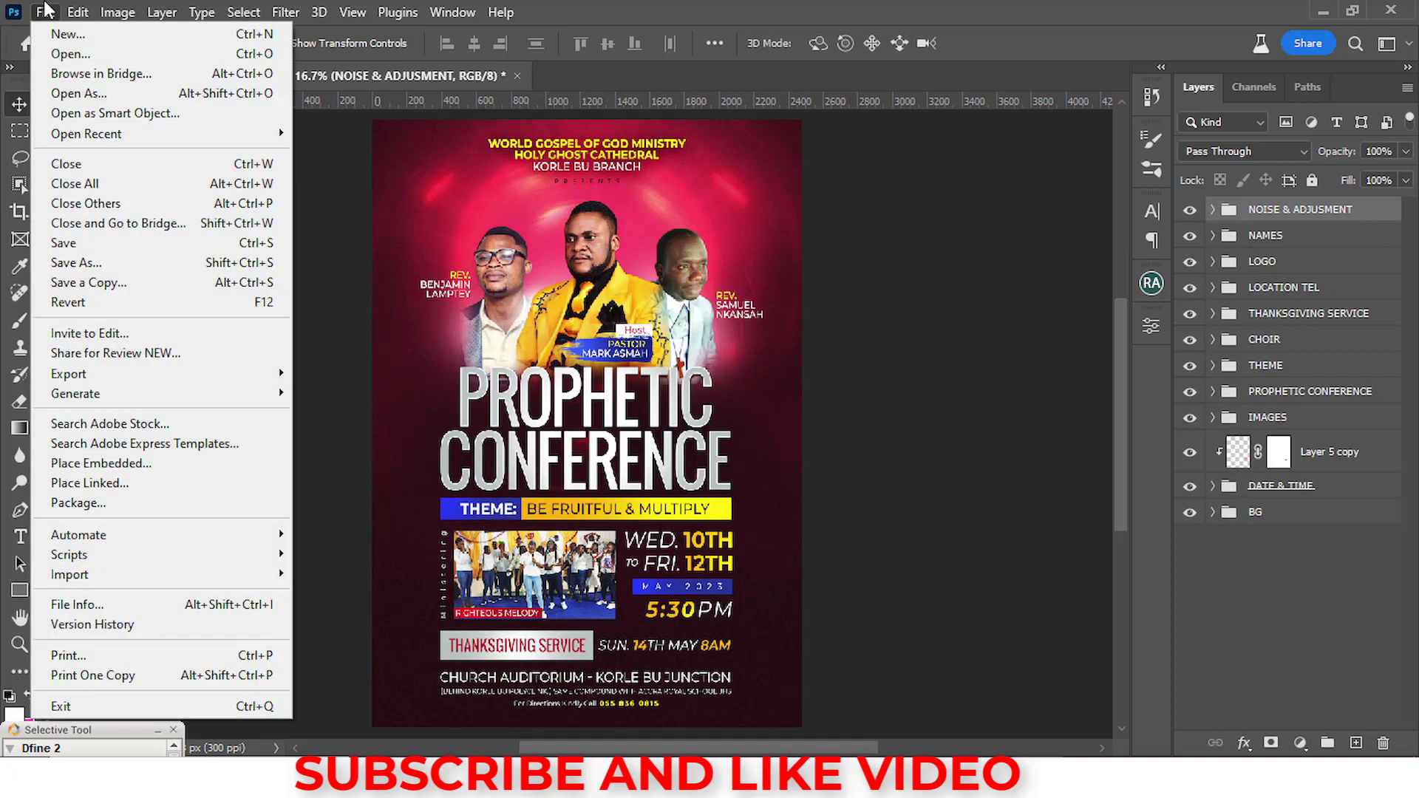
pyautogui.click(59, 265)
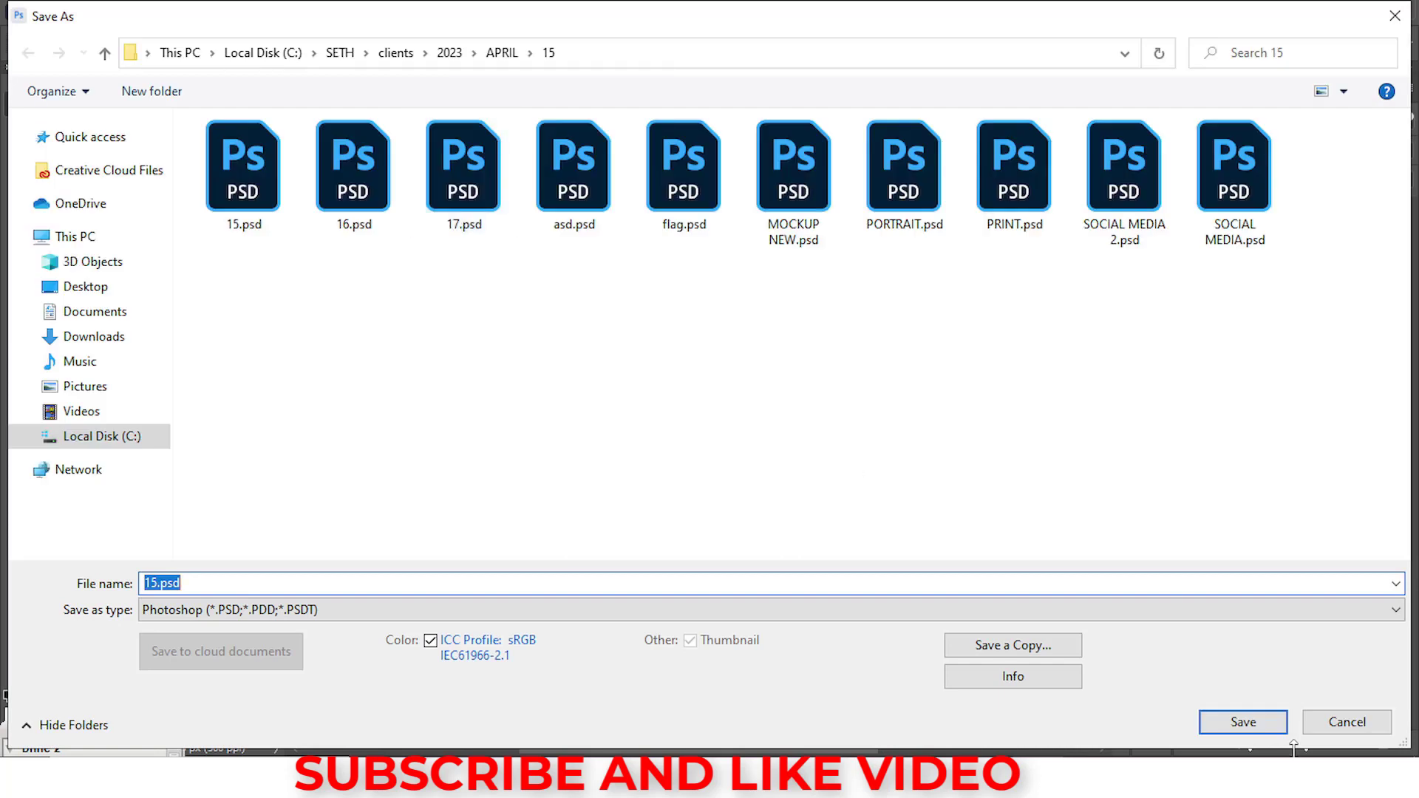
pyautogui.click(1321, 727)
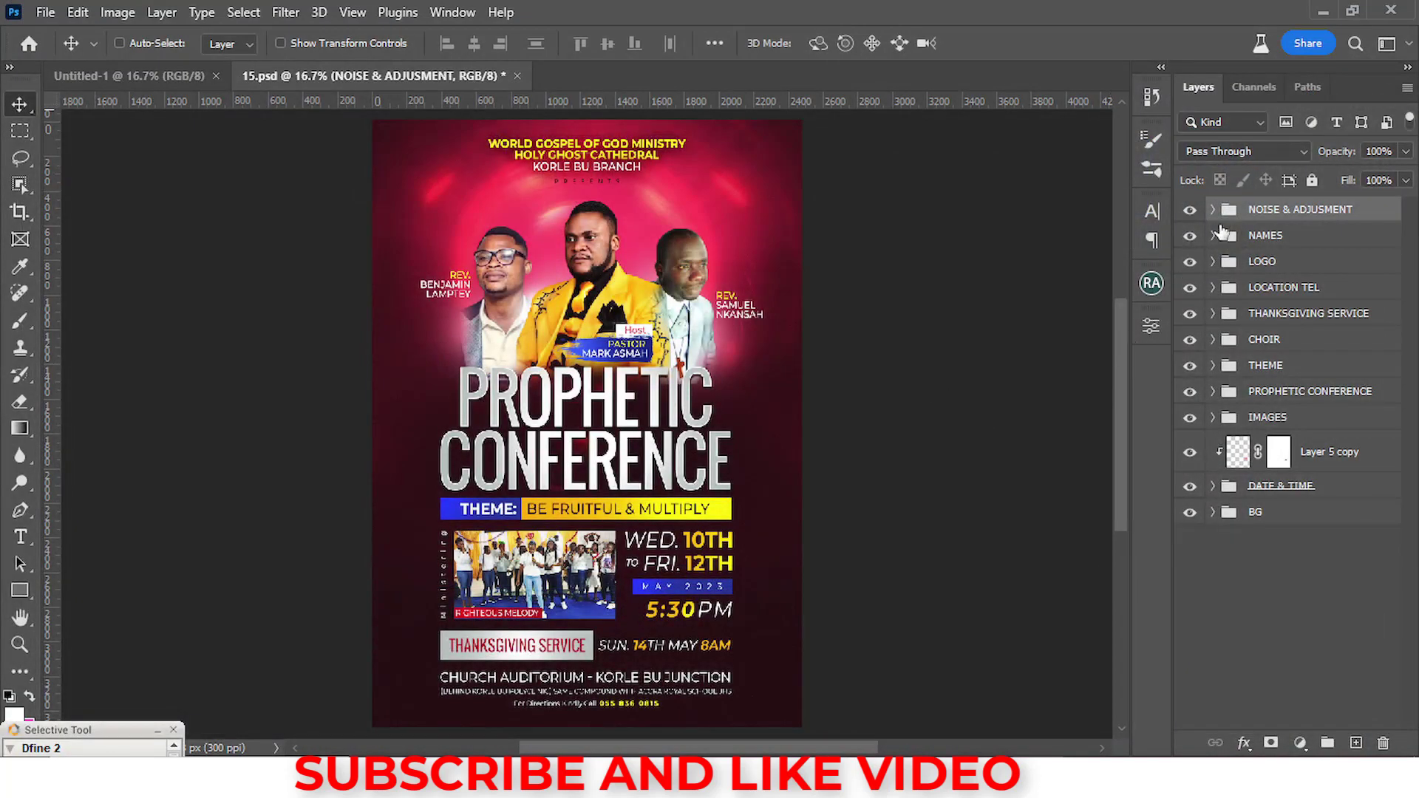
# - Stamp all visible layers into one merged layer above the groups and delete that layer
pyautogui.hotkey('ctrl', 'shift', 'e')
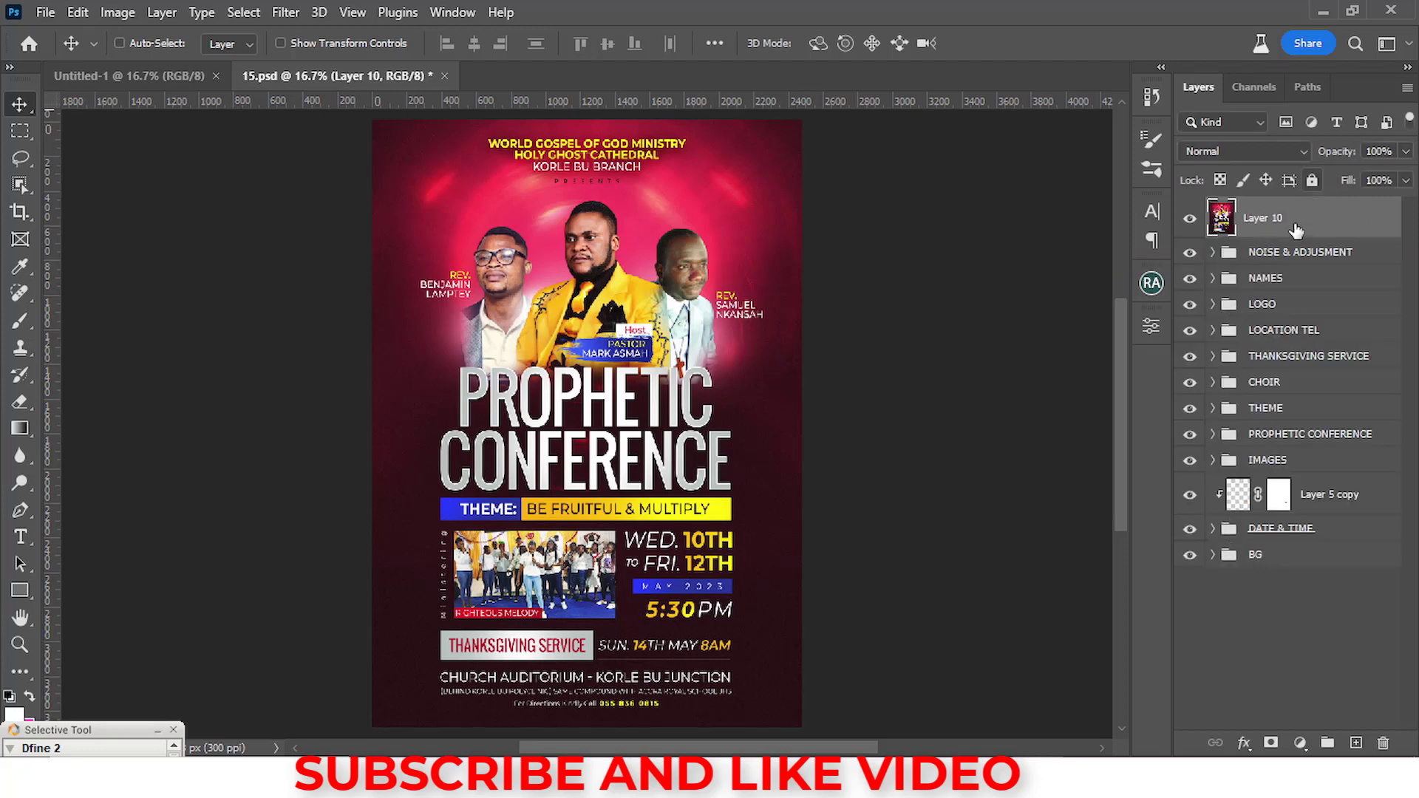
pyautogui.press('Delete')
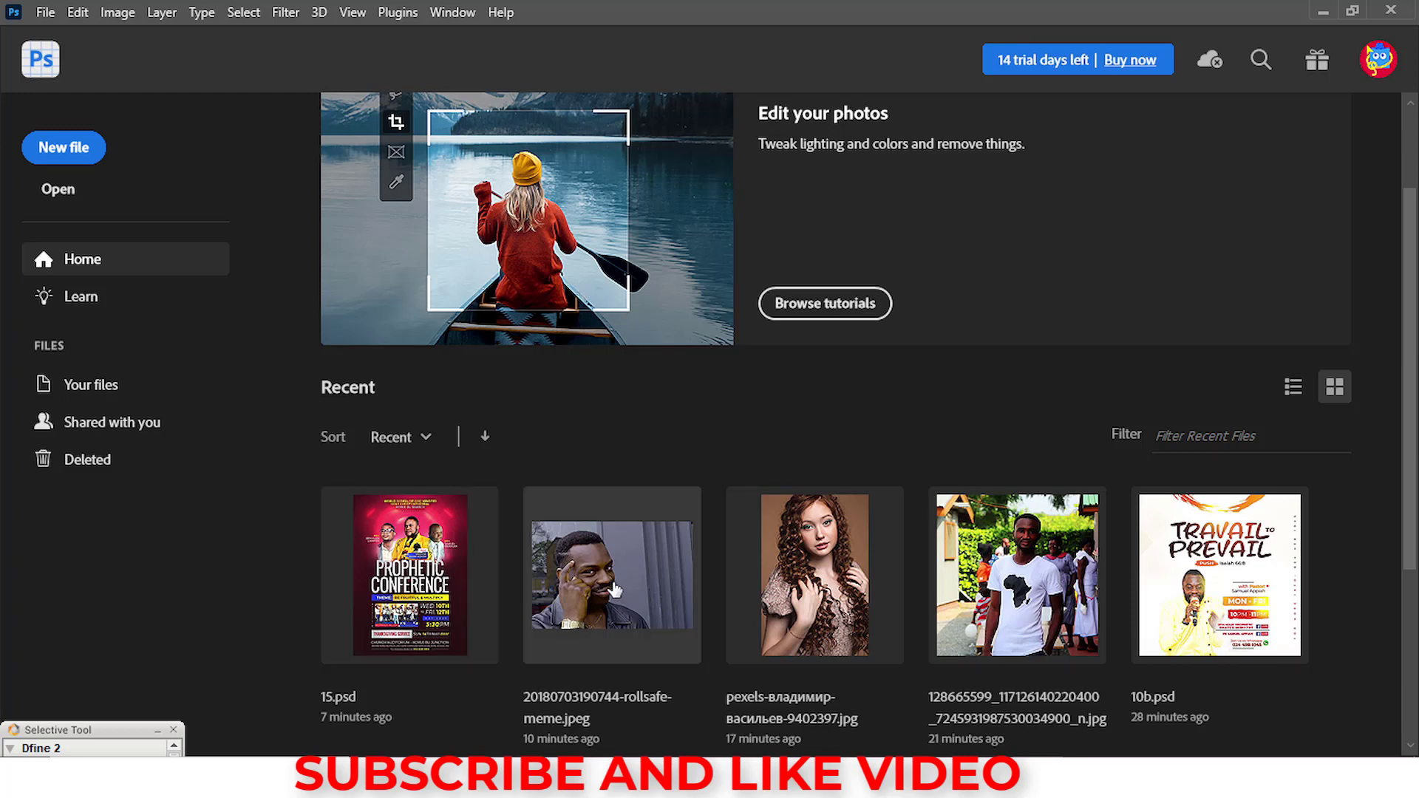
pyautogui.click(614, 589)
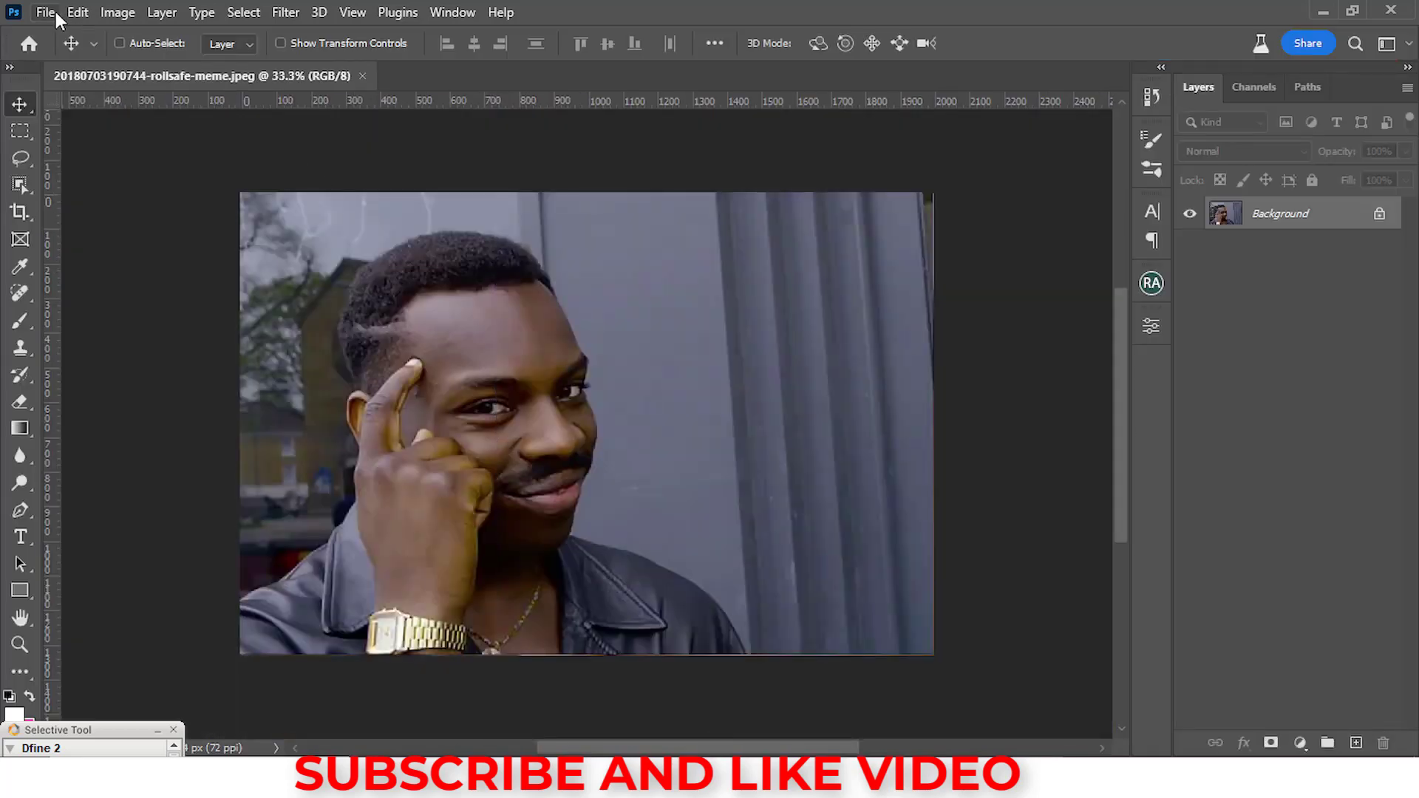
pyautogui.click(77, 12)
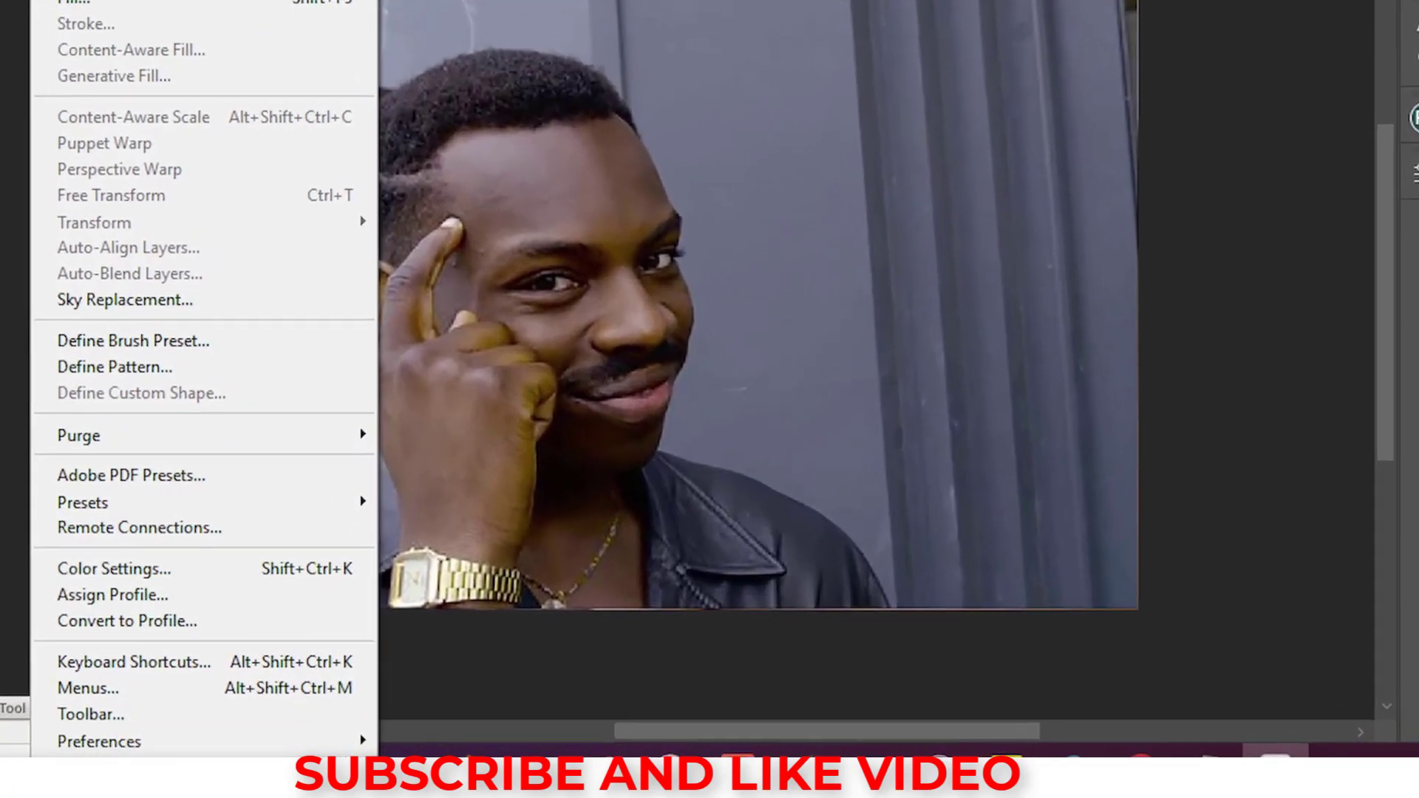